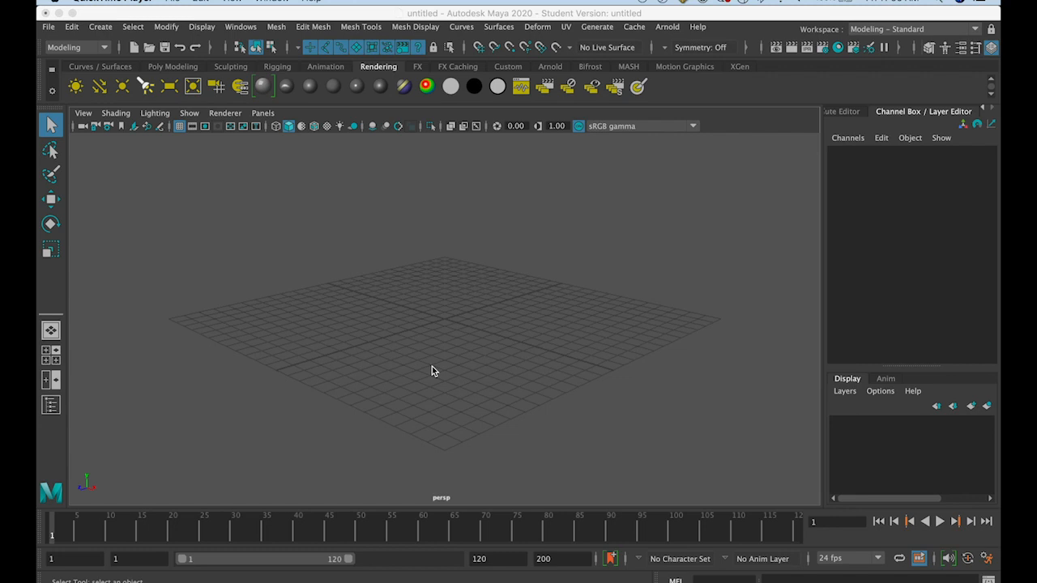
# Create a polygon cube at the centre of the grid
pyautogui.moveTo(432, 368)
pyautogui.keyDown('alt'); pyautogui.mouseDown()
pyautogui.moveTo(483, 372)
pyautogui.moveTo(410, 367)
pyautogui.moveTo(416, 337)
pyautogui.moveTo(462, 375)
pyautogui.moveTo(424, 370)
pyautogui.moveTo(434, 366)
pyautogui.mouseUp(); pyautogui.keyUp('alt')
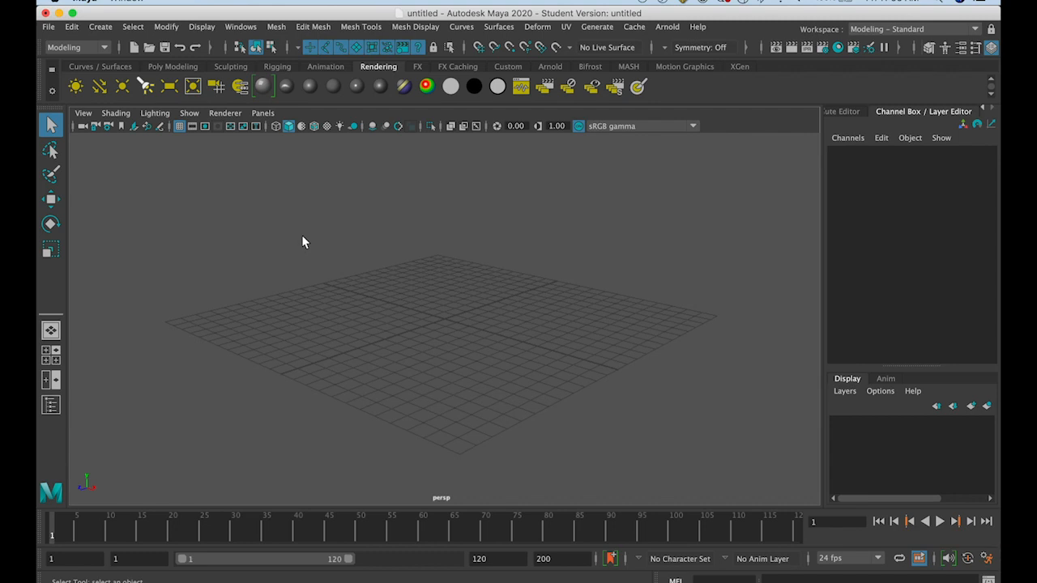
pyautogui.keyDown('alt'); pyautogui.moveTo(303, 241); pyautogui.dragTo(294, 293, button='right'); pyautogui.keyUp('alt')
pyautogui.click(47, 27)
pyautogui.moveTo(103, 30)
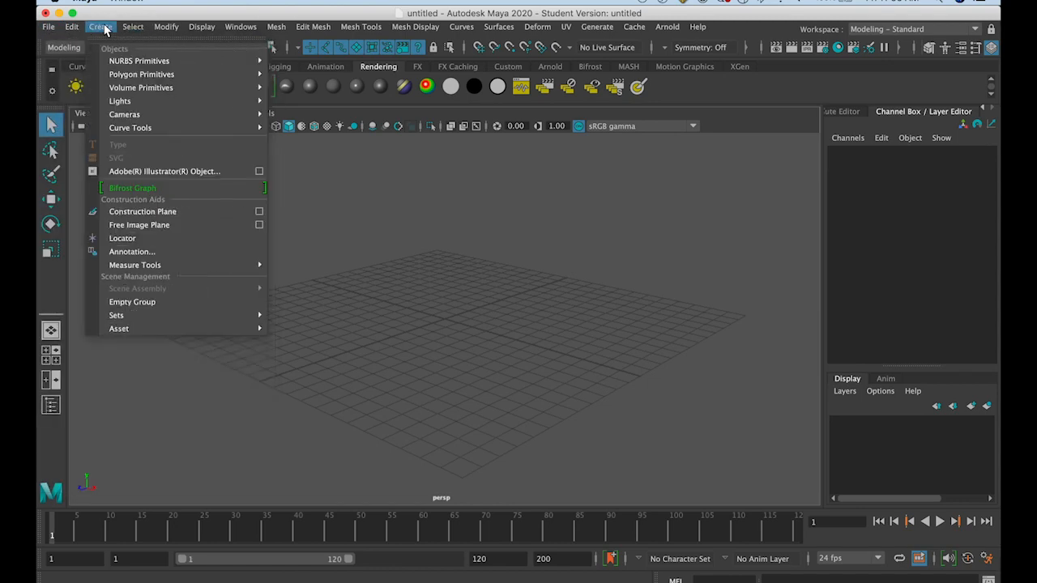
pyautogui.moveTo(126, 75)
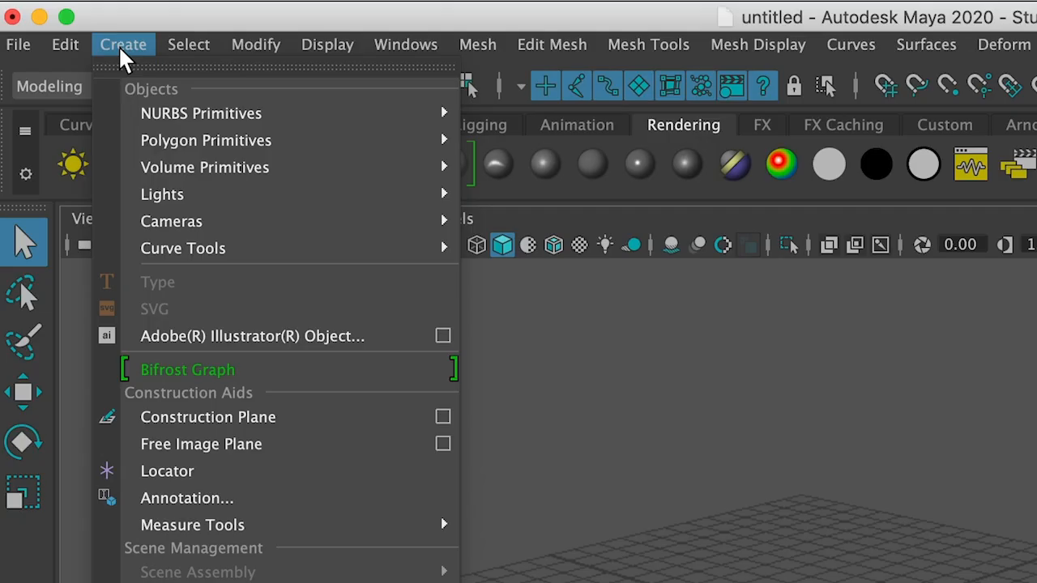
pyautogui.moveTo(114, 63)
pyautogui.moveTo(159, 141)
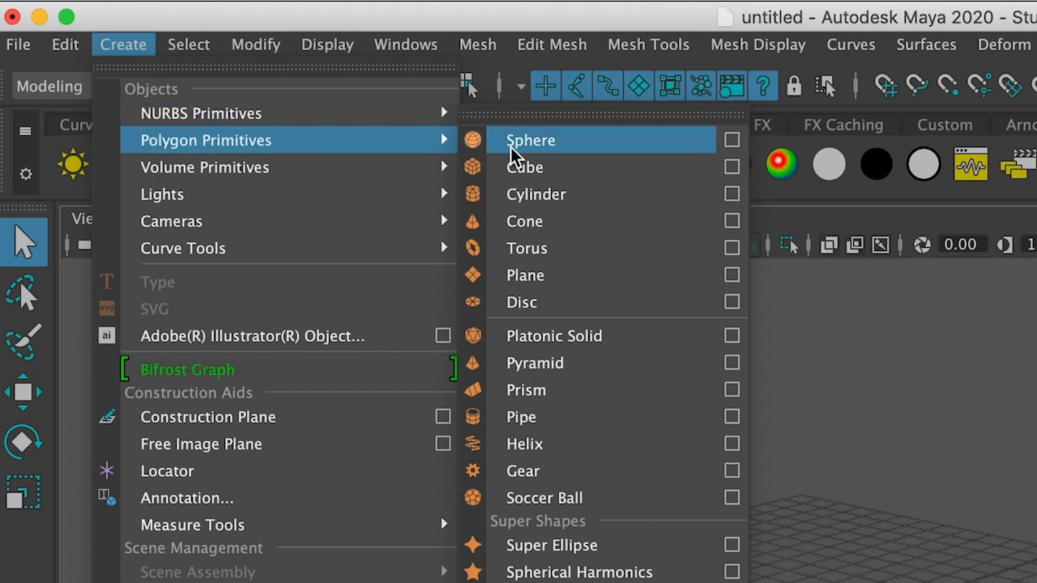
pyautogui.moveTo(249, 115)
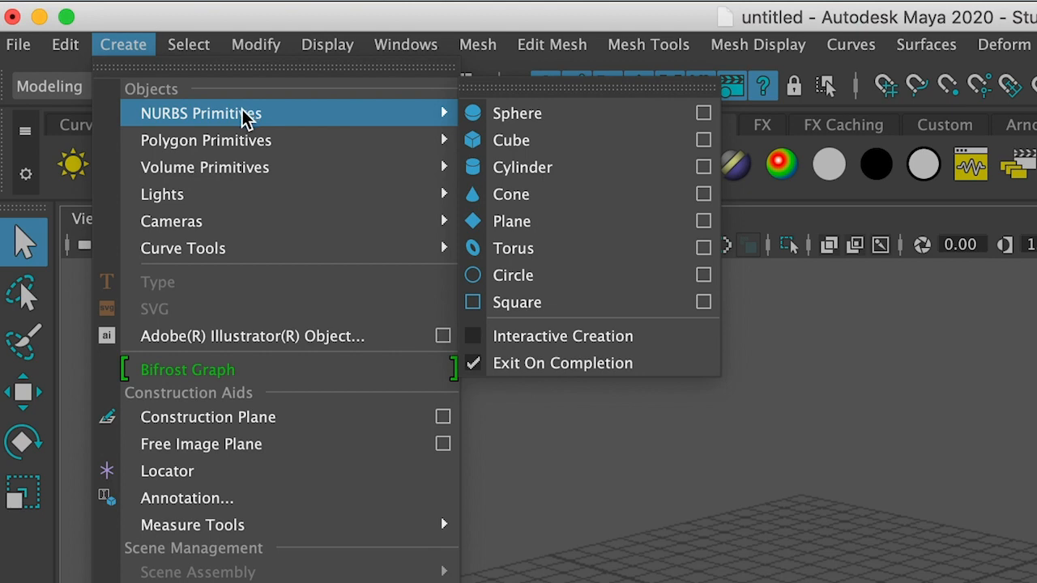
pyautogui.moveTo(241, 141)
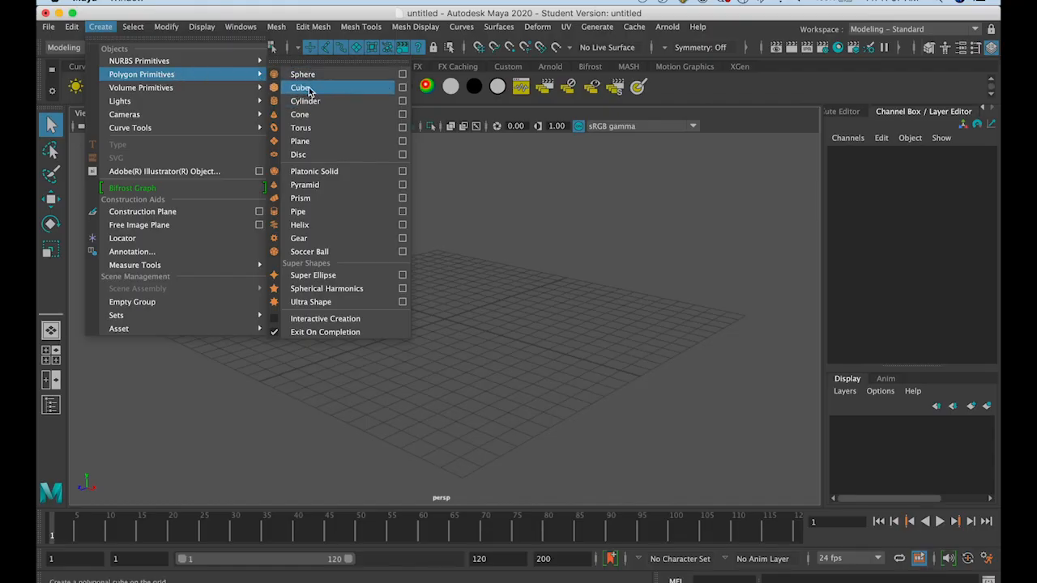
pyautogui.click(306, 90)
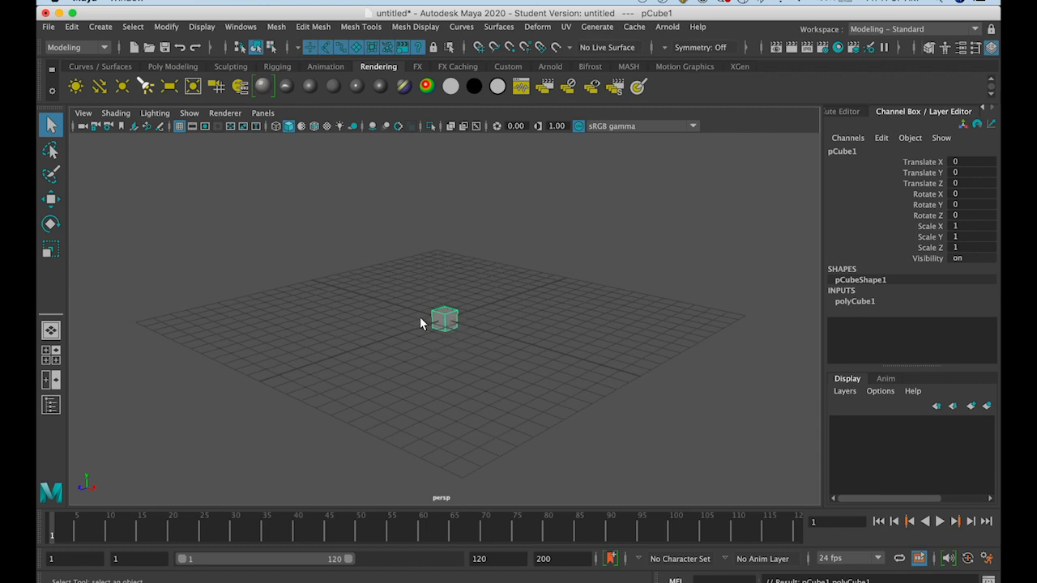
pyautogui.scroll(10, 451, 330)
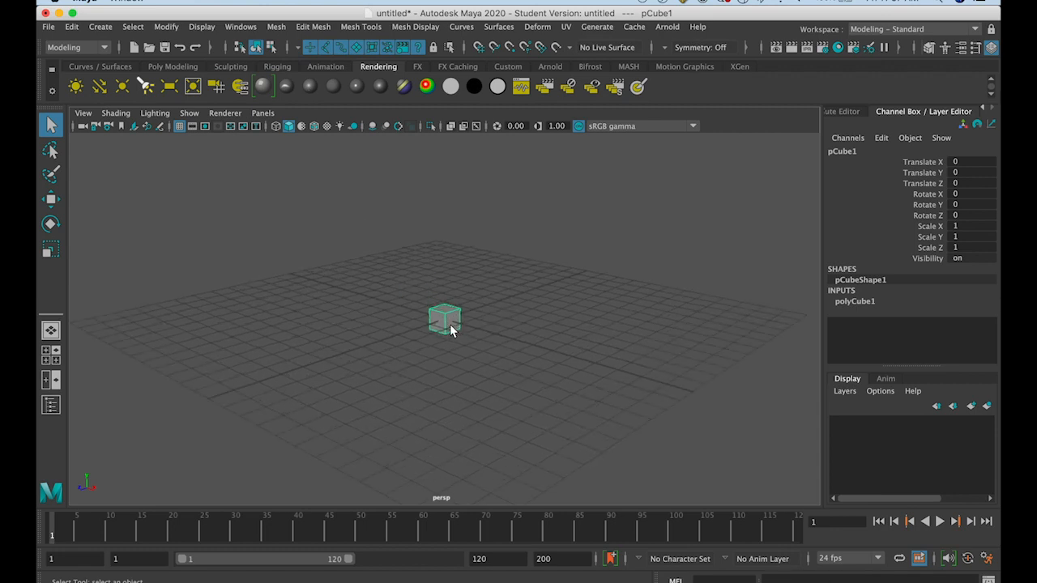
pyautogui.scroll(-12, 451, 330)
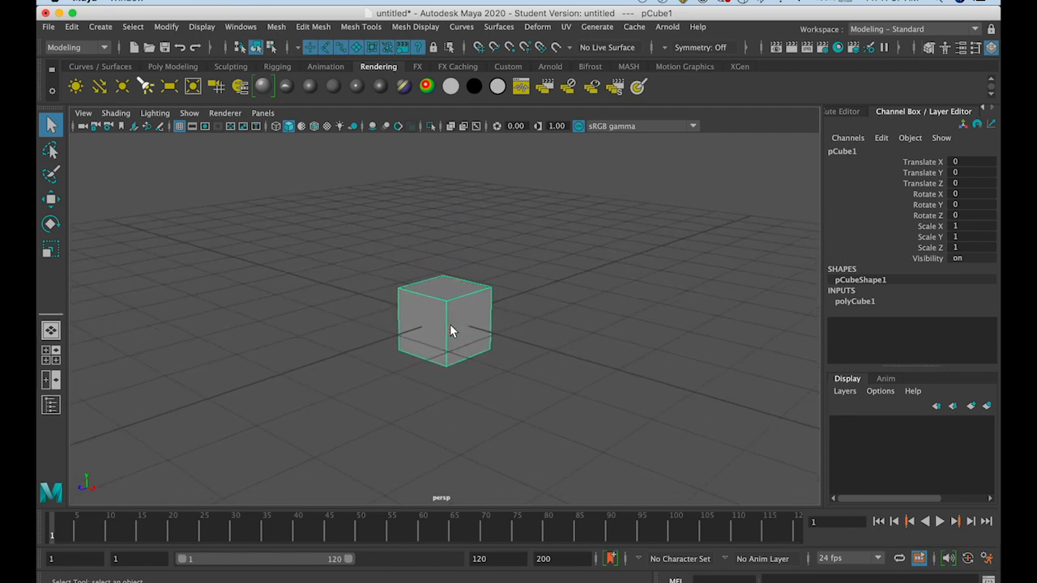
pyautogui.scroll(8, 451, 329)
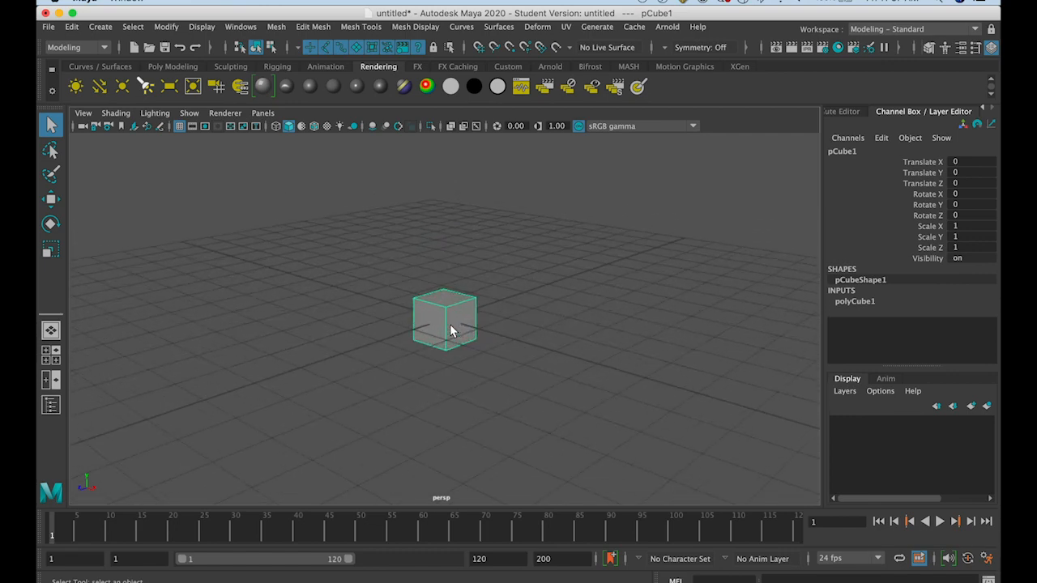
pyautogui.scroll(-5, 452, 330)
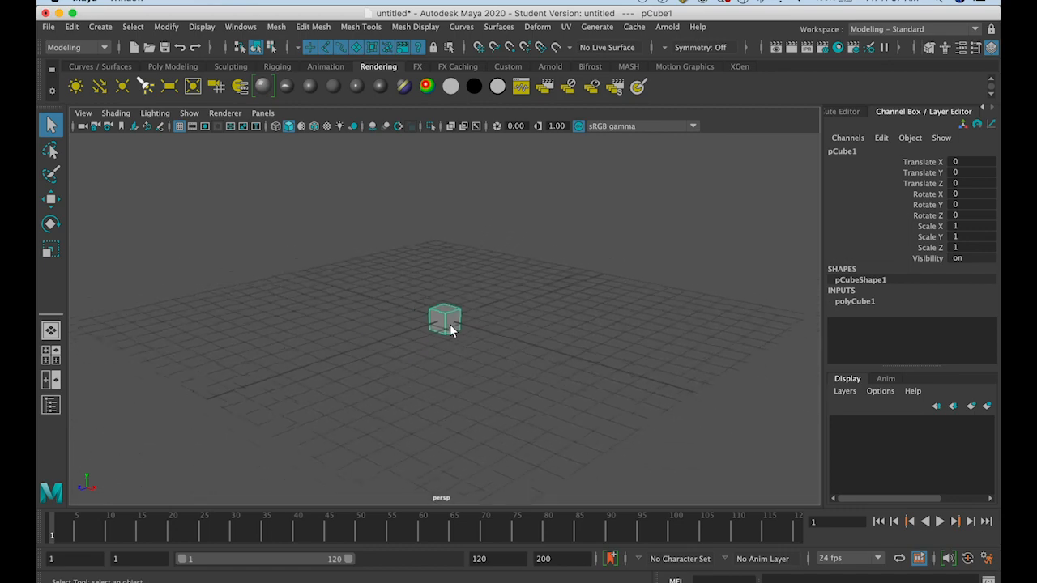
pyautogui.scroll(7, 452, 329)
pyautogui.scroll(-8, 451, 330)
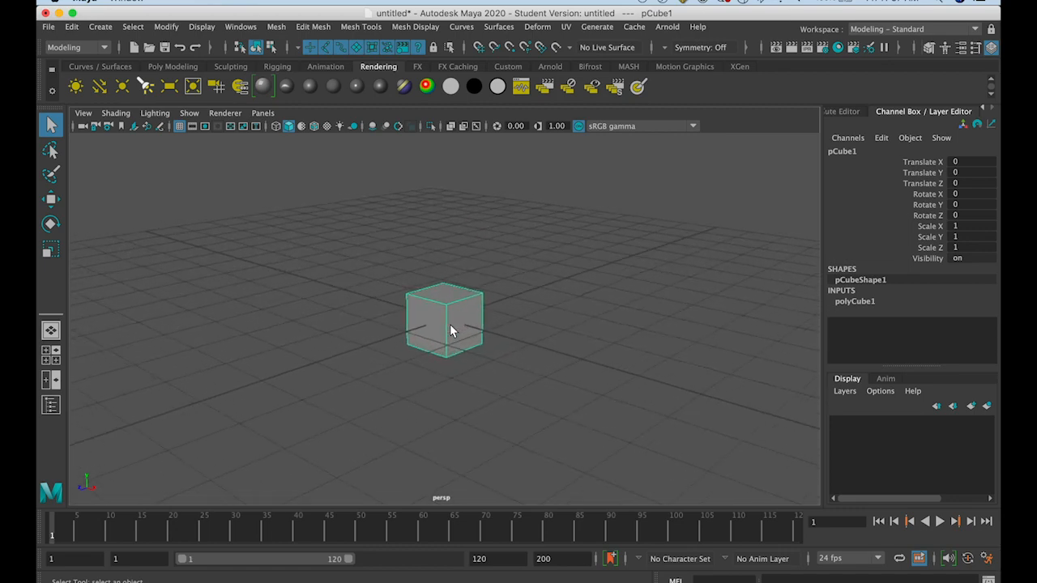
pyautogui.scroll(2, 451, 330)
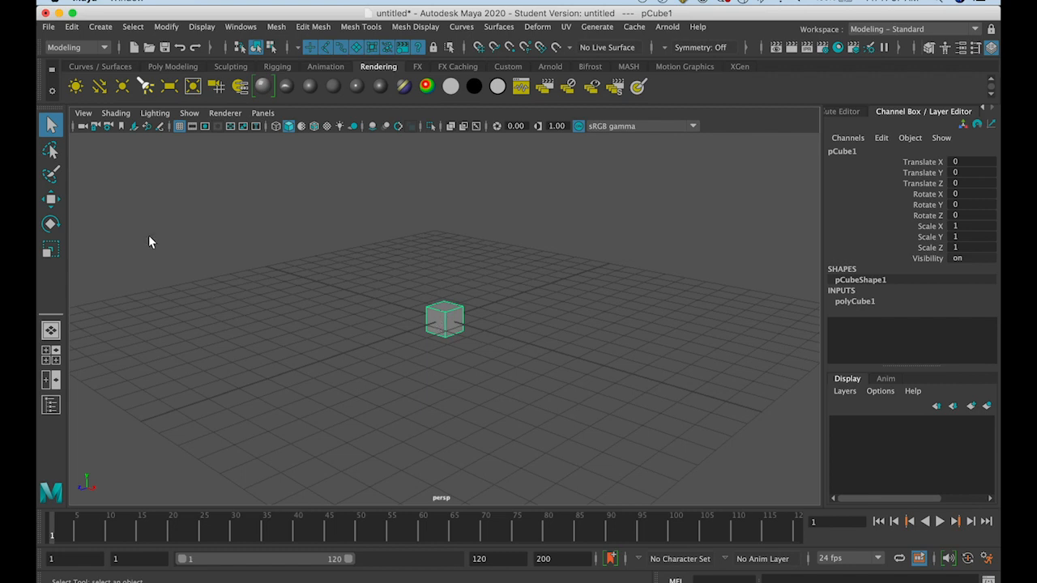
# Move the cube with the Move tool to about X -2.694, Y -0.491, Z 1.731
pyautogui.click(51, 200)
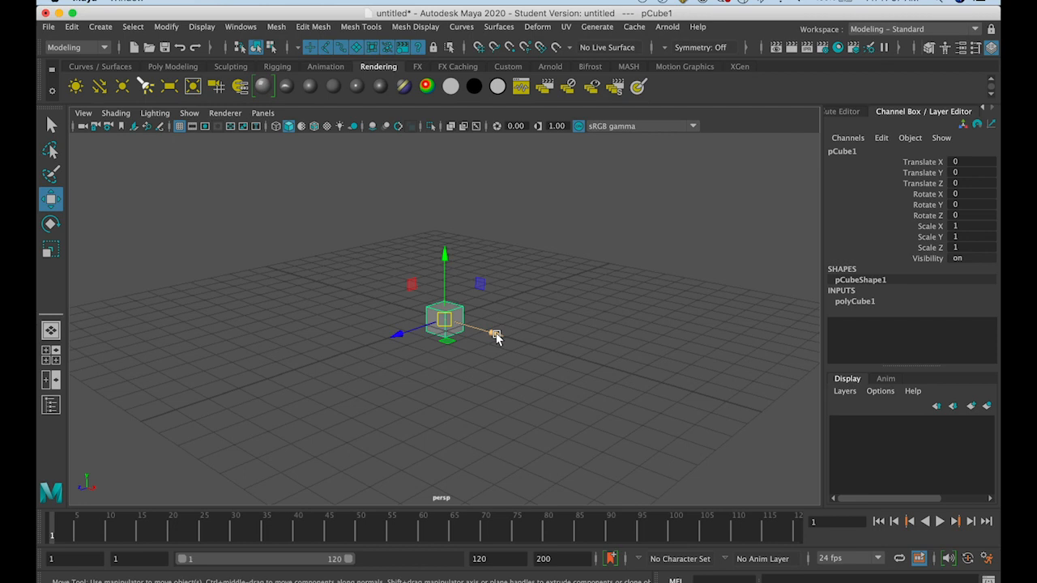
pyautogui.moveTo(496, 339); pyautogui.dragTo(470, 362)
pyautogui.moveTo(405, 328); pyautogui.dragTo(428, 354)
pyautogui.moveTo(444, 265)
pyautogui.mouseDown()
pyautogui.moveTo(443, 220)
pyautogui.moveTo(447, 255)
pyautogui.mouseUp()
pyautogui.moveTo(445, 311); pyautogui.dragTo(343, 386)
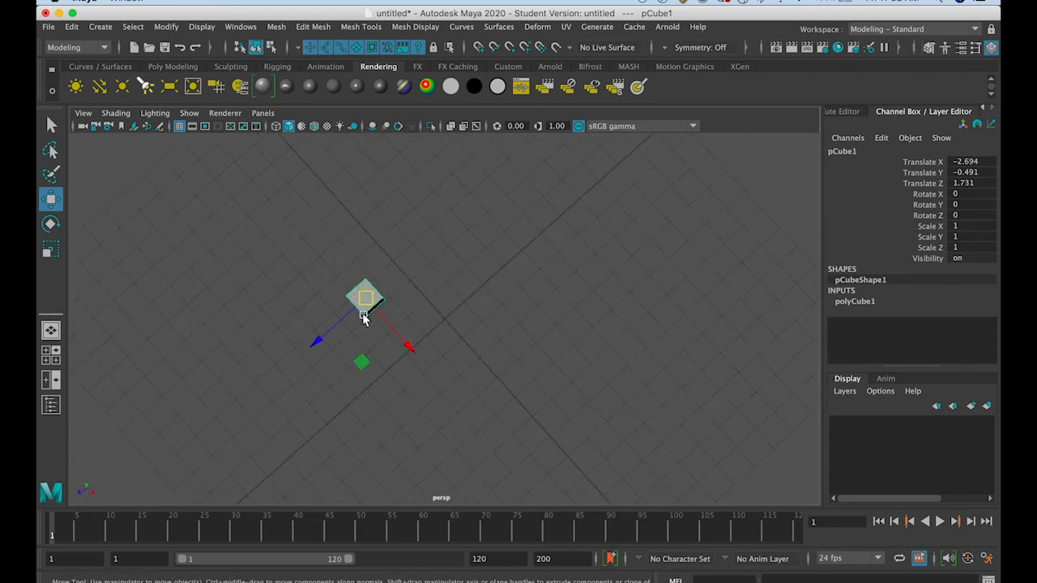
# Move the cube back near the grid centre, to about X -0.207, Y 0.431, Z -0.078
pyautogui.moveTo(364, 301); pyautogui.dragTo(465, 247)
pyautogui.moveTo(458, 332); pyautogui.dragTo(498, 295)
pyautogui.keyDown('alt'); pyautogui.moveTo(508, 347); pyautogui.dragTo(508, 312); pyautogui.keyUp('alt')
pyautogui.moveTo(495, 259)
pyautogui.mouseDown()
pyautogui.moveTo(489, 218)
pyautogui.moveTo(492, 240)
pyautogui.mouseUp()
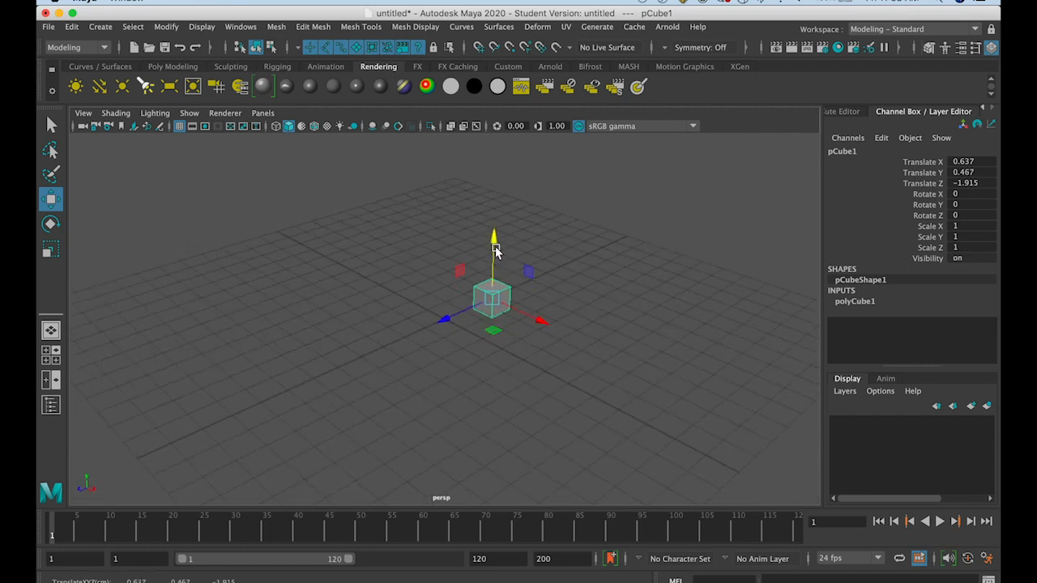
pyautogui.moveTo(464, 302); pyautogui.dragTo(413, 326)
pyautogui.press('f')
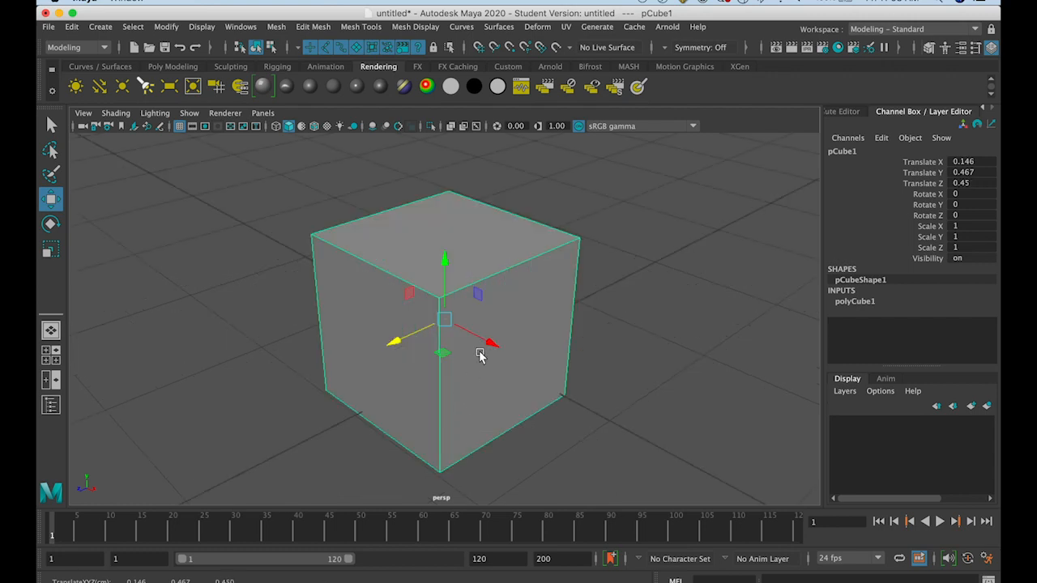
pyautogui.moveTo(487, 343); pyautogui.dragTo(419, 290)
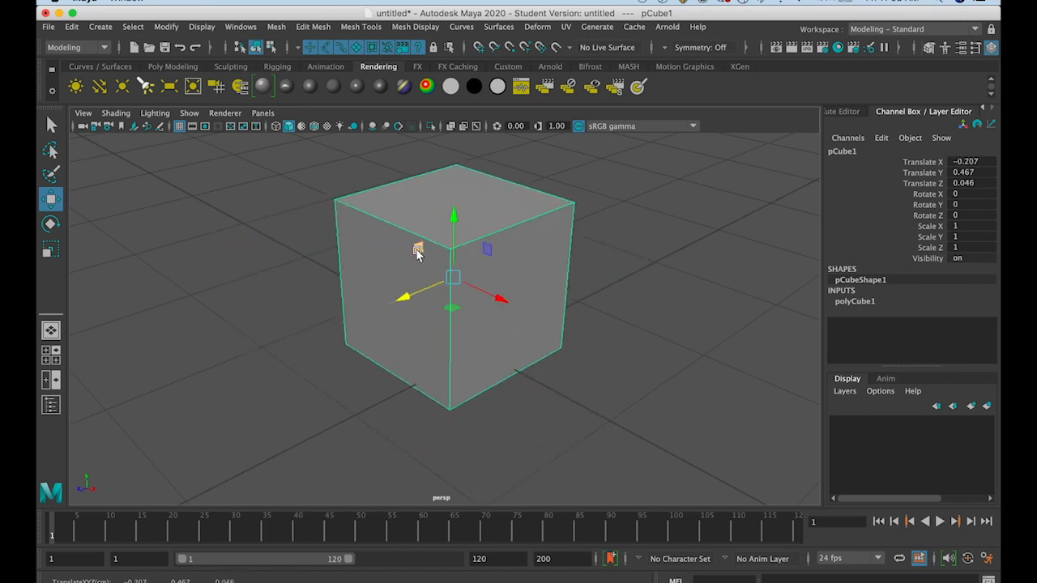
pyautogui.moveTo(418, 247); pyautogui.dragTo(418, 272)
# Try a free rotation of the cube, undo it, and rotate the cube around Z to about -1079.794 degrees
pyautogui.click(51, 225)
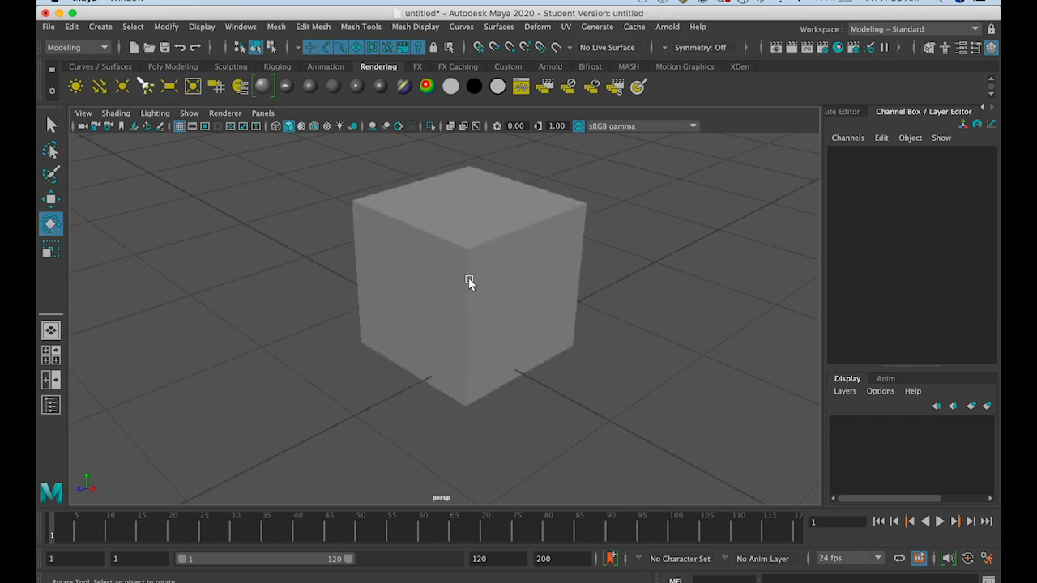
pyautogui.click(468, 281)
pyautogui.click(455, 267)
pyautogui.moveTo(456, 269); pyautogui.dragTo(428, 278)
pyautogui.hotkey('ctrl', 'z')
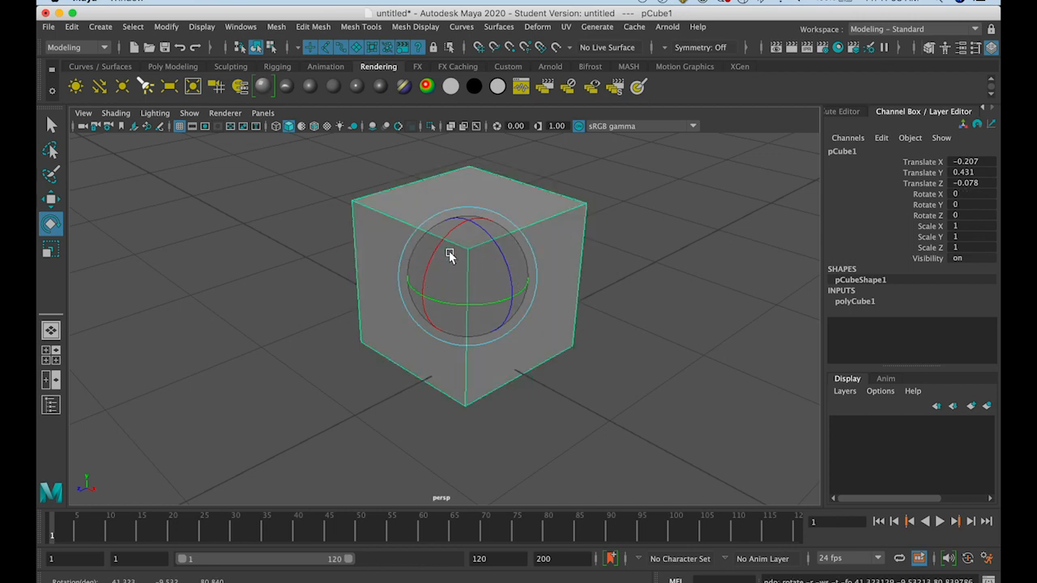
pyautogui.moveTo(494, 239); pyautogui.dragTo(440, 277)
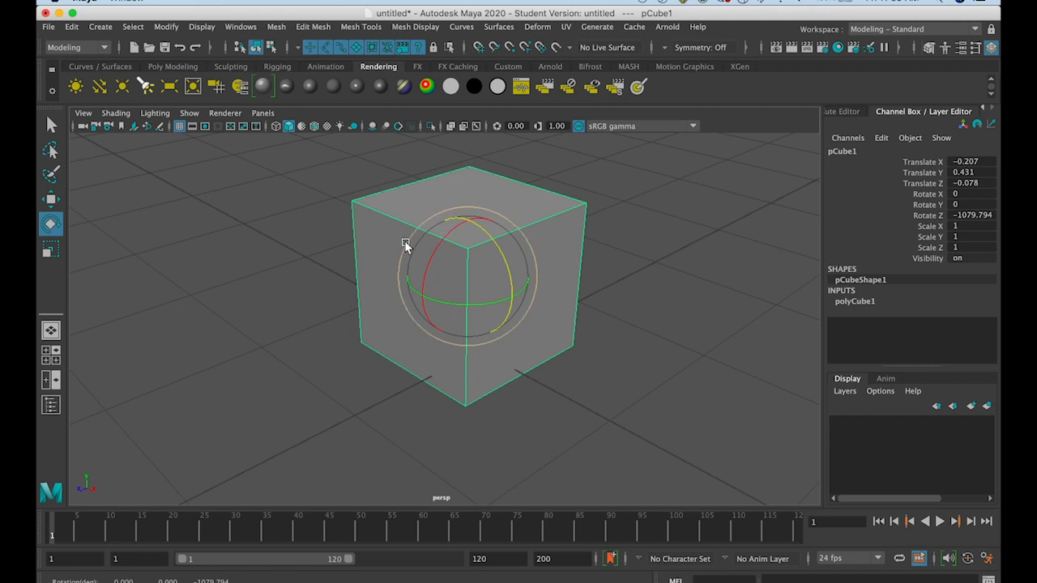
# Try rotating the cube to about X 711.052, Y 21.6, Z -1122.293 degrees, and undo these rotations
pyautogui.moveTo(405, 245); pyautogui.dragTo(456, 230)
pyautogui.keyDown('alt'); pyautogui.moveTo(514, 263); pyautogui.dragTo(409, 284); pyautogui.keyUp('alt')
pyautogui.moveTo(586, 252); pyautogui.dragTo(498, 256)
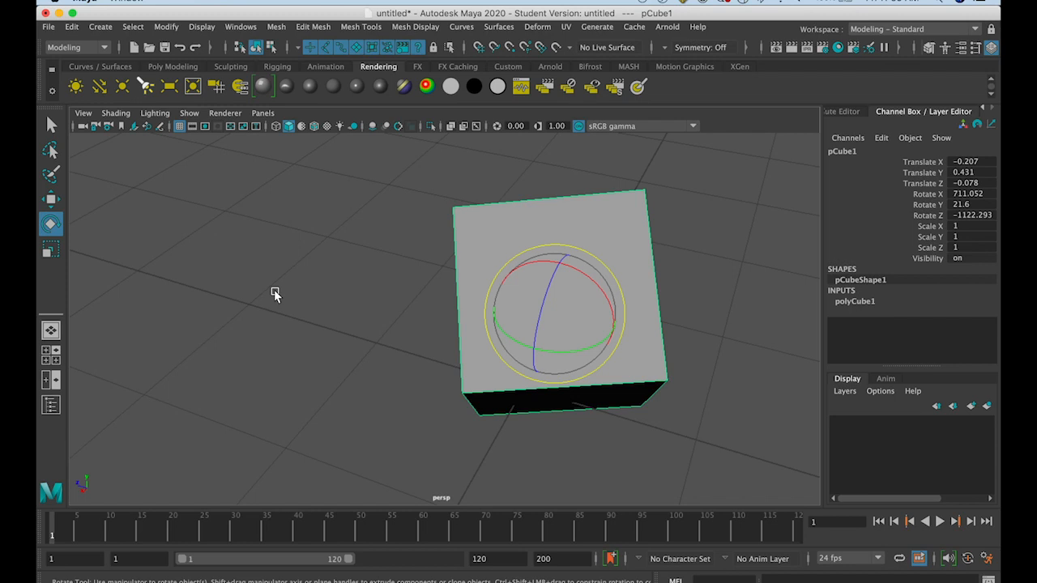
pyautogui.press('super+z')
pyautogui.press('super+z')
# Scale the cube uniformly to about 0.836 and flatten its height to a Y scale of about 0.334
pyautogui.keyDown('alt'); pyautogui.moveTo(274, 289); pyautogui.dragTo(415, 326); pyautogui.keyUp('alt')
pyautogui.click(54, 249)
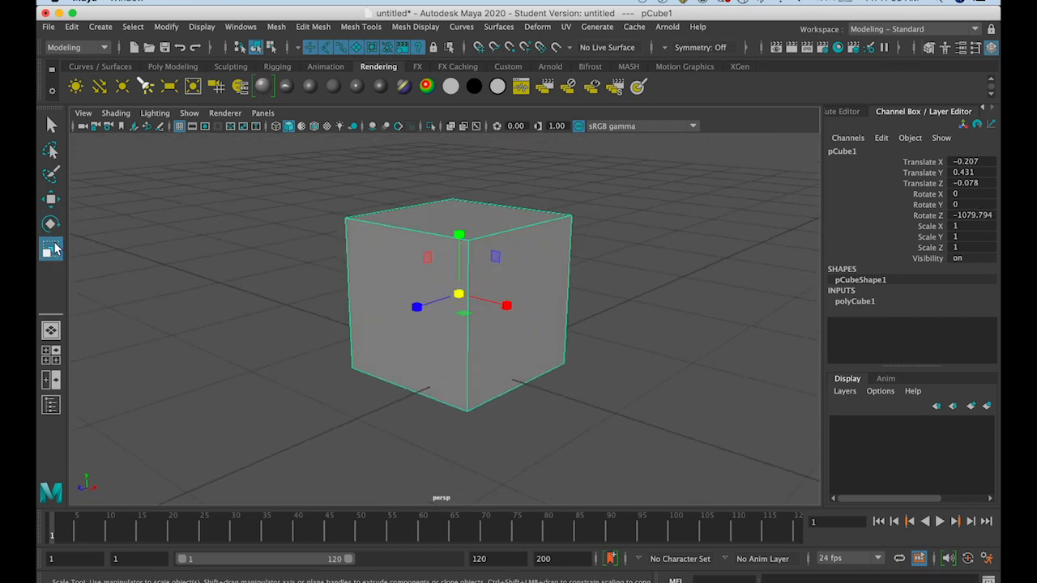
pyautogui.moveTo(458, 299); pyautogui.dragTo(437, 356)
pyautogui.moveTo(458, 234); pyautogui.dragTo(432, 308)
pyautogui.moveTo(470, 236); pyautogui.dragTo(507, 183)
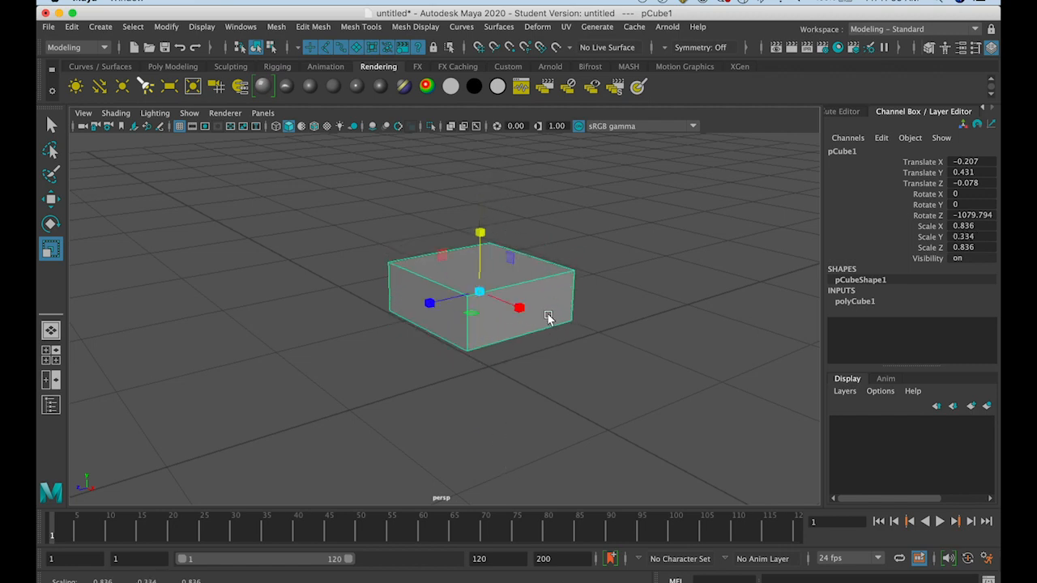
# Thin the box into an upright panel with a scale of about 0.094 in X and 0.499 in Y
pyautogui.moveTo(520, 313); pyautogui.dragTo(471, 283)
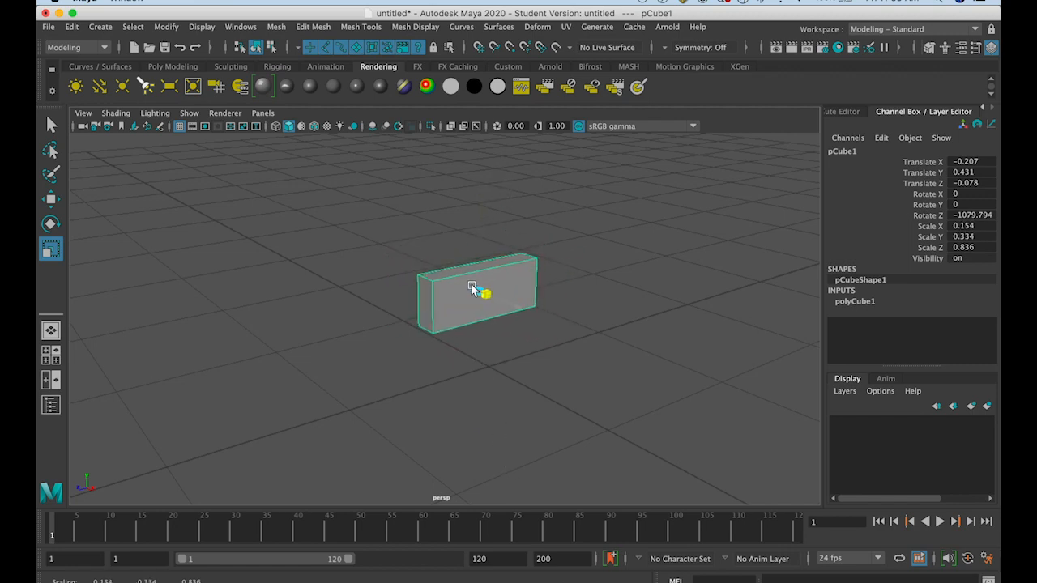
pyautogui.moveTo(475, 232); pyautogui.dragTo(468, 203)
pyautogui.moveTo(514, 304); pyautogui.dragTo(490, 296)
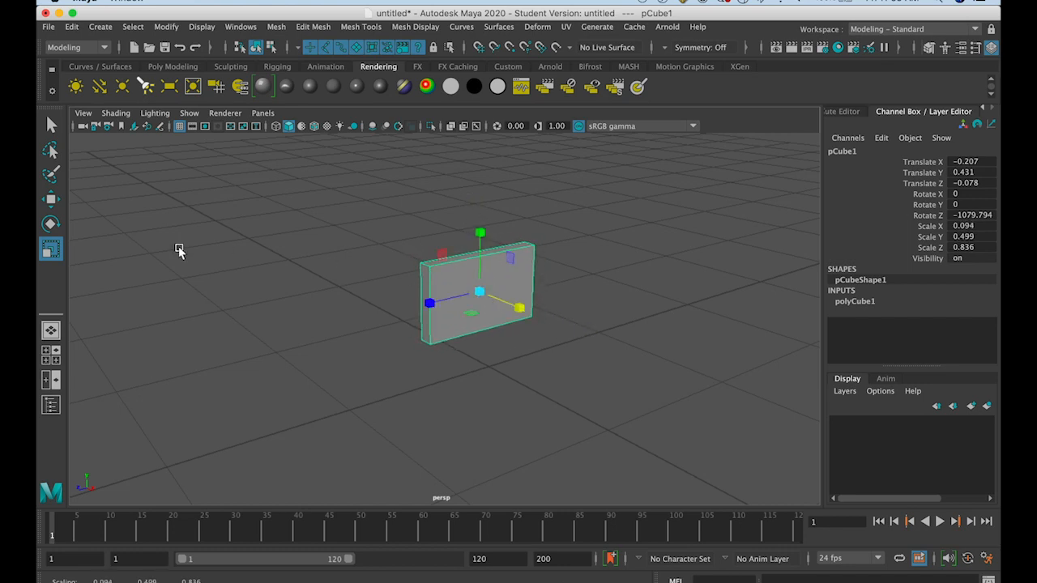
# Move the panel along X to about -1.046, and undo a trial downward move
pyautogui.click(50, 199)
pyautogui.moveTo(522, 309); pyautogui.dragTo(447, 277)
pyautogui.keyDown('alt'); pyautogui.moveTo(292, 352); pyautogui.dragTo(333, 400); pyautogui.keyUp('alt')
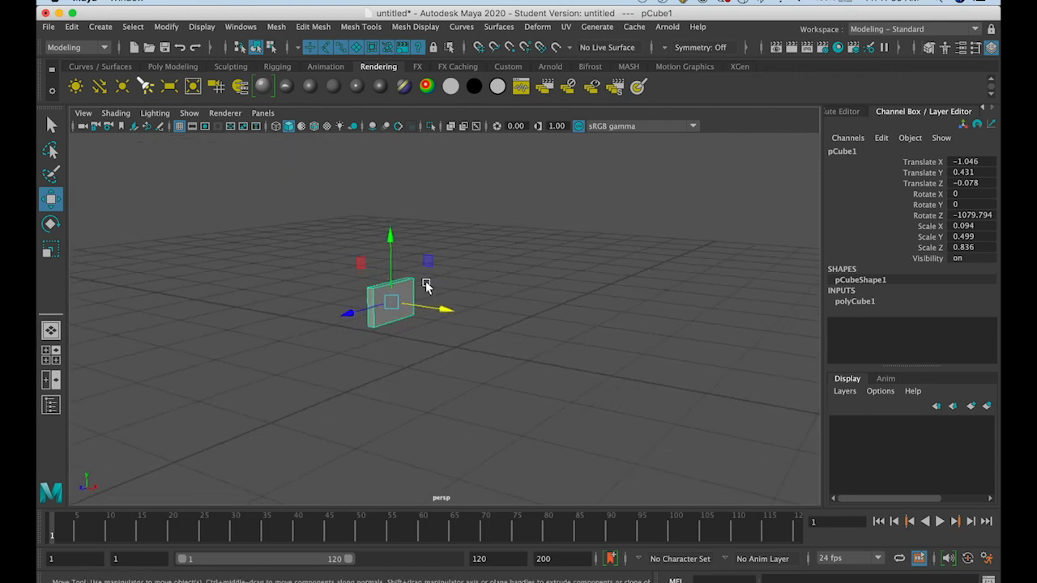
pyautogui.moveTo(392, 241); pyautogui.dragTo(394, 276)
pyautogui.hotkey('ctrl', 'z')
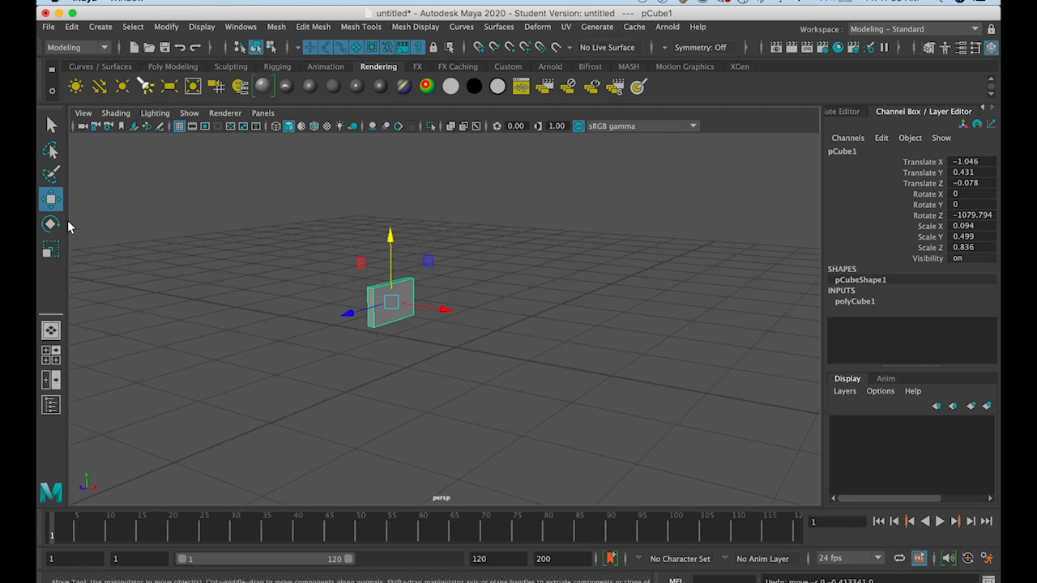
# Enlarge the panel into a wall with a scale of about 1.882 in Y and 4.649 in Z
pyautogui.click(50, 250)
pyautogui.moveTo(389, 239); pyautogui.dragTo(386, 88)
pyautogui.moveTo(354, 318); pyautogui.dragTo(71, 395)
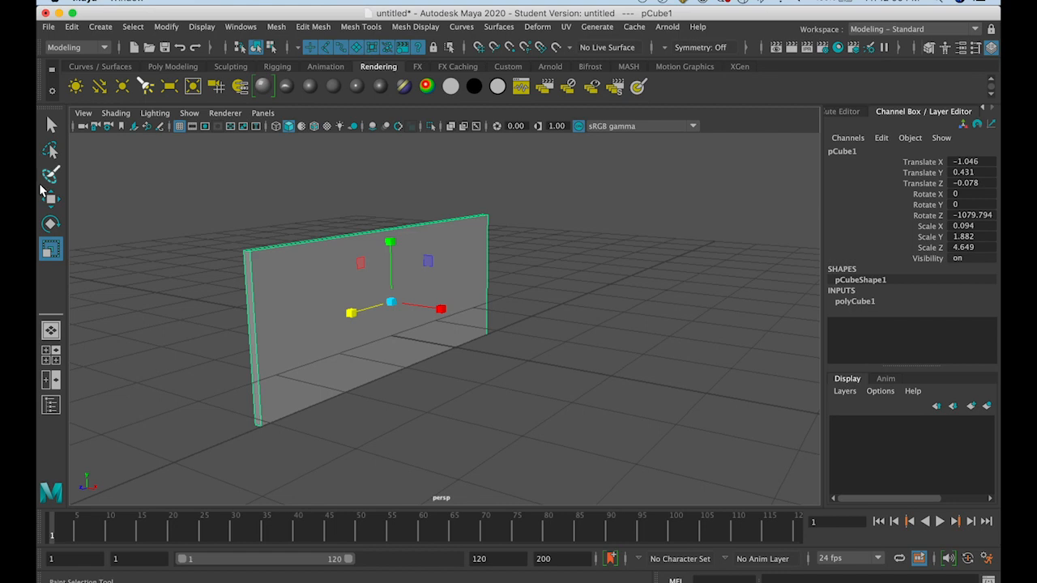
# Raise the wall to about Y 0.946 so that it stands on the grid
pyautogui.press('F8')
pyautogui.click(50, 199)
pyautogui.keyDown('alt'); pyautogui.moveTo(298, 362); pyautogui.dragTo(327, 361); pyautogui.keyUp('alt')
pyautogui.click(255, 47)
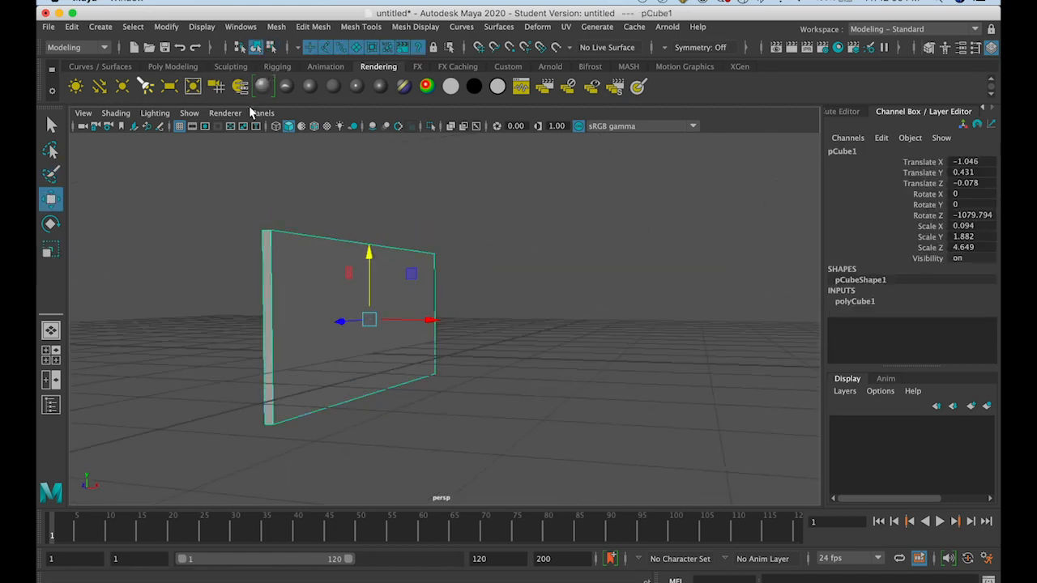
pyautogui.moveTo(369, 261); pyautogui.dragTo(381, 229)
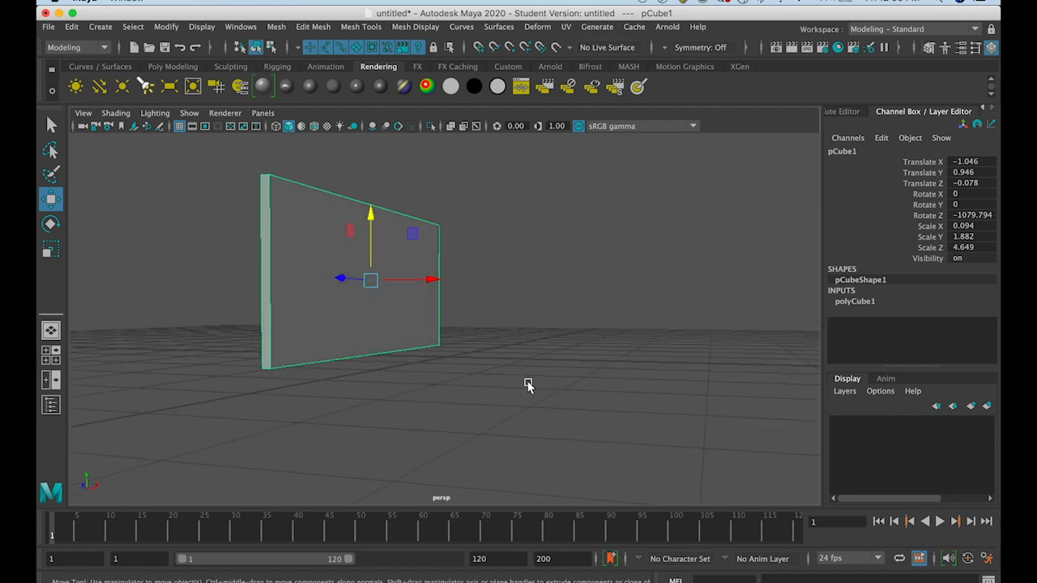
# Show the four-view layout, maximize the side view, and return to the four views
pyautogui.press('space')
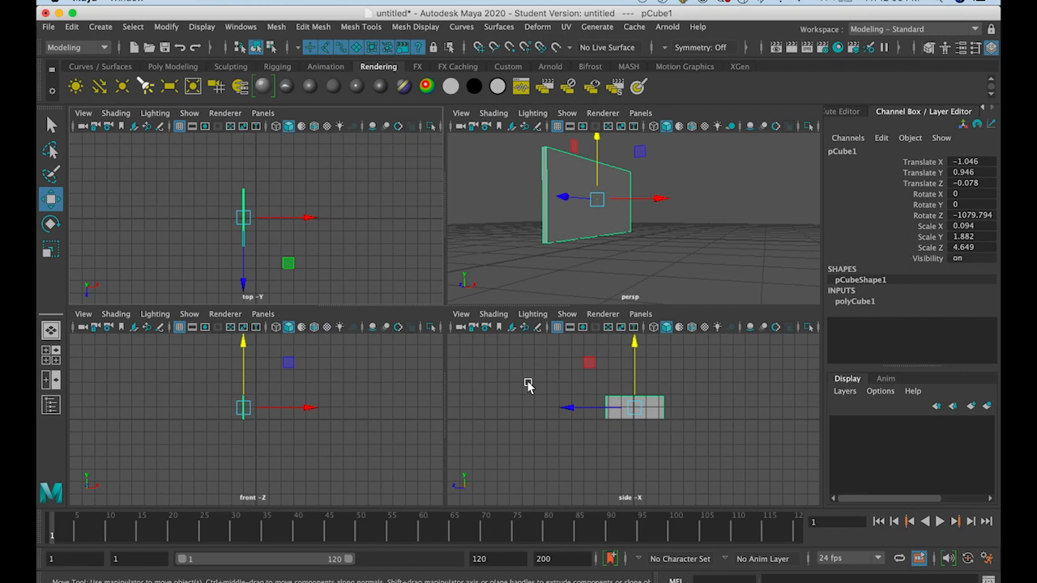
pyautogui.press('space')
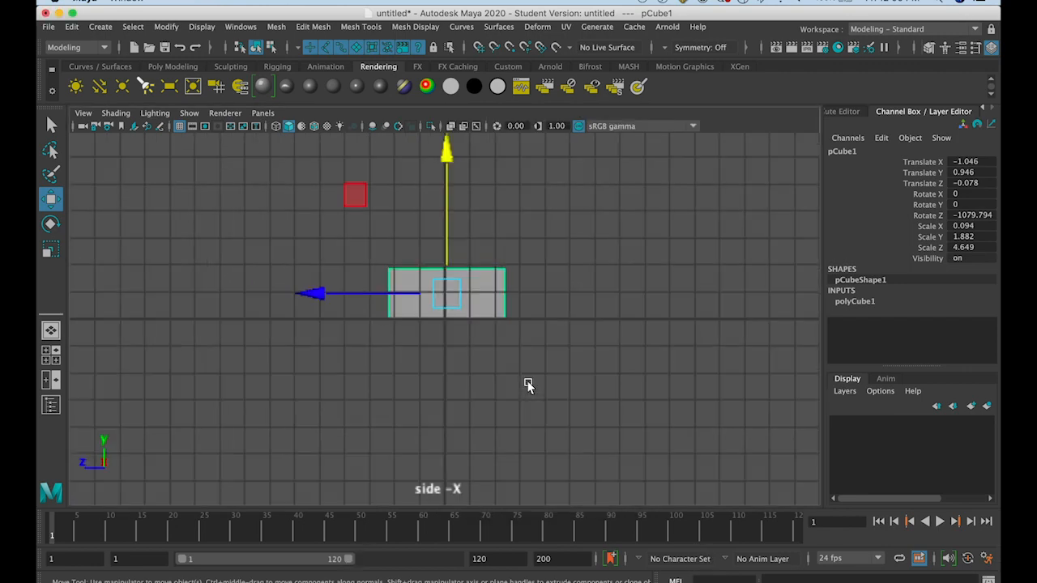
pyautogui.press('space')
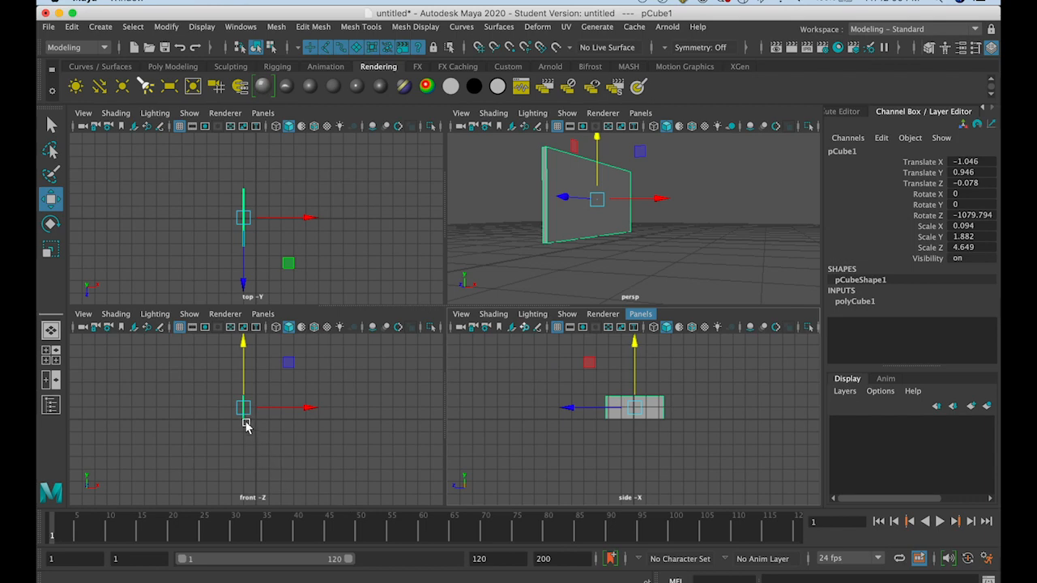
# Lower the wall to about Y 0.938 in the maximized front view so that its base rests on the grid line
pyautogui.press('f')
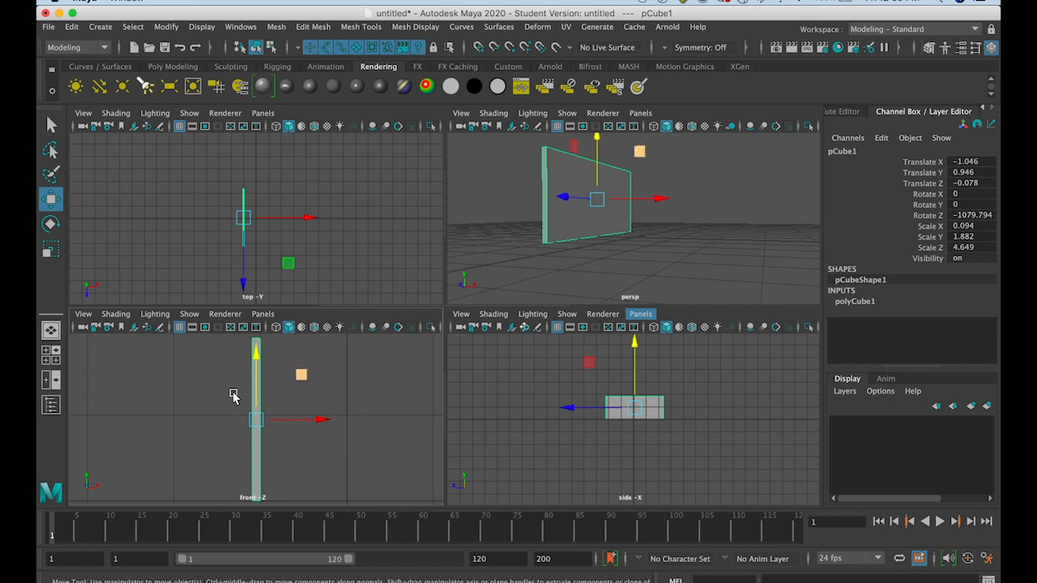
pyautogui.press('space')
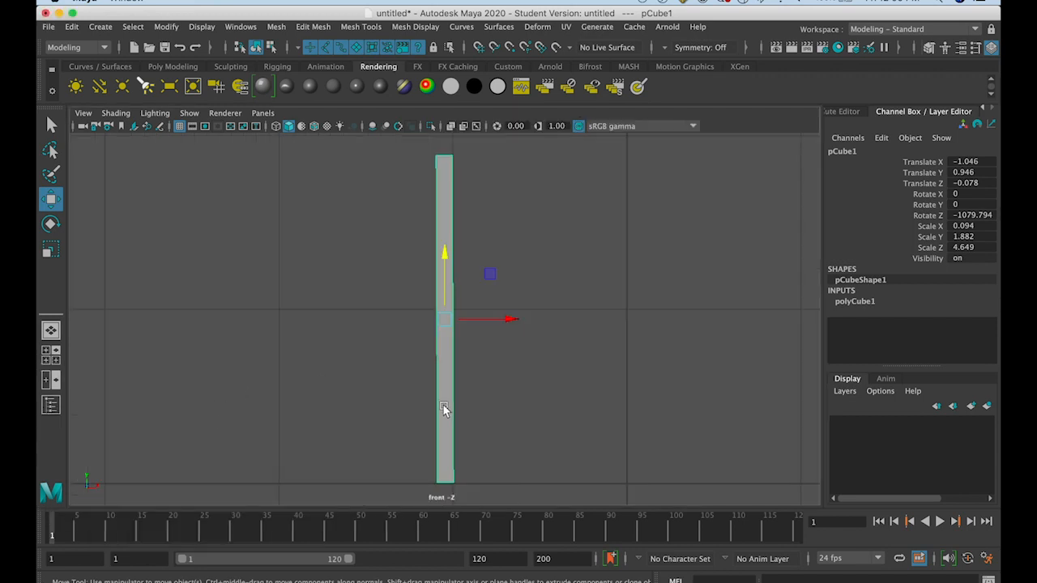
pyautogui.moveTo(446, 272); pyautogui.dragTo(448, 276)
pyautogui.press('space')
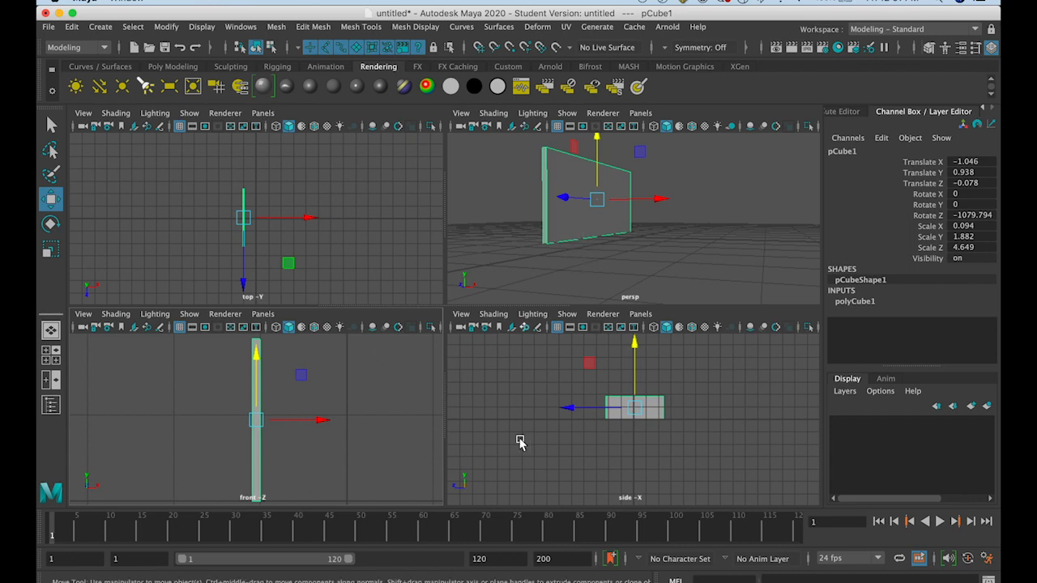
# Check the wall's base against the grid in the side view and return to the maximized perspective view
pyautogui.press('space')
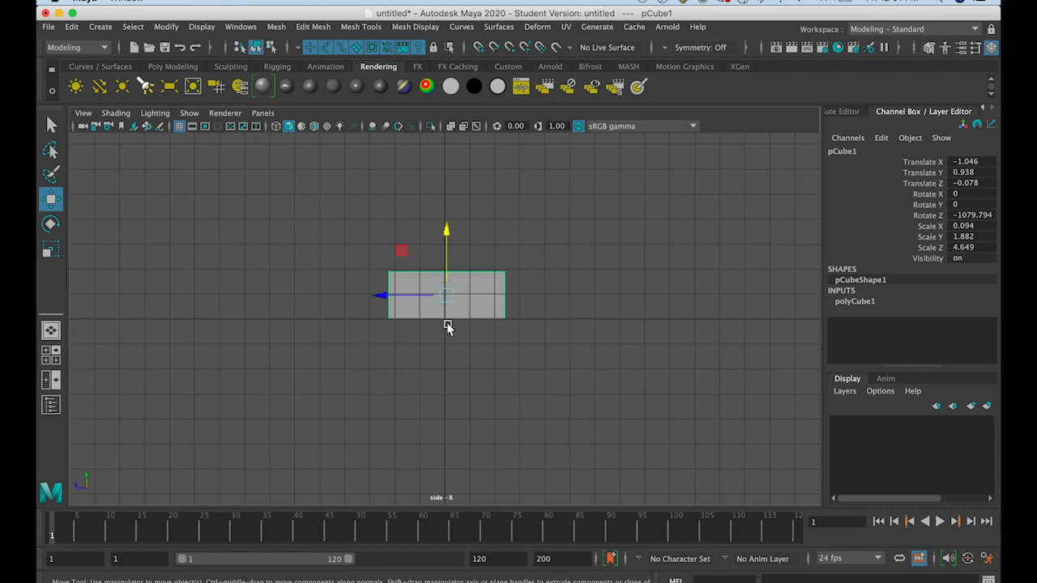
pyautogui.press('f')
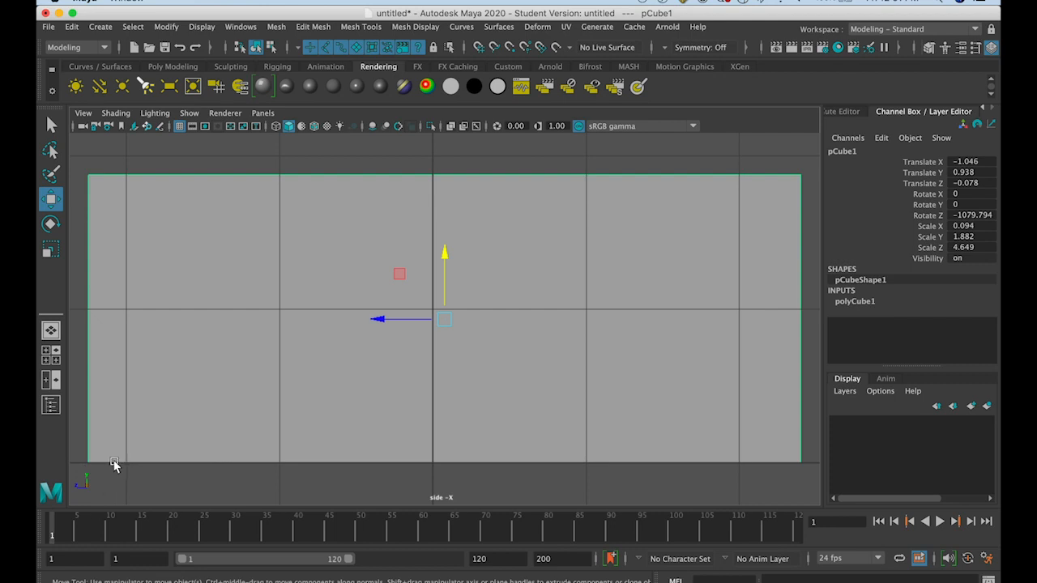
pyautogui.press('space')
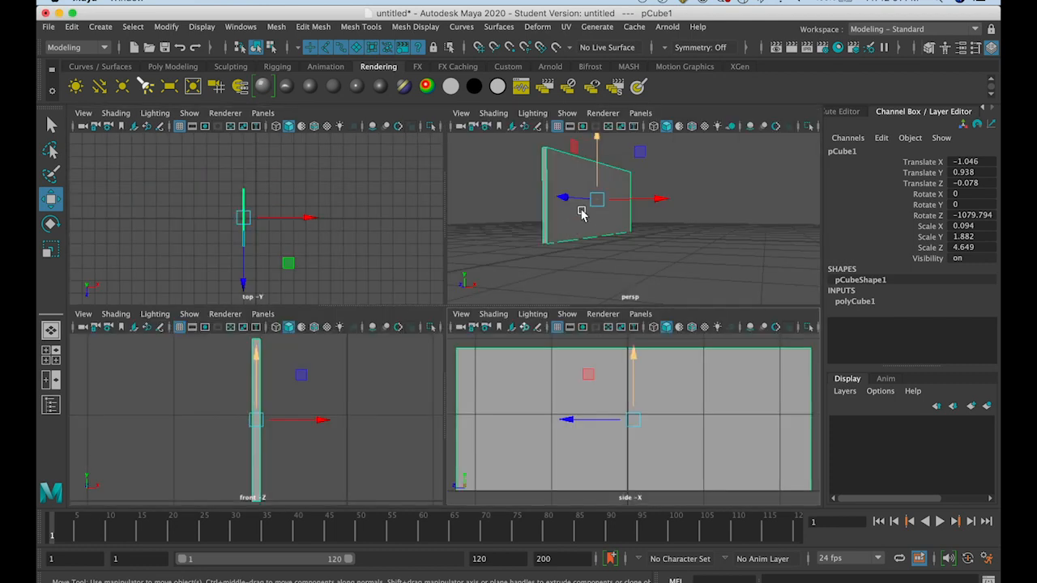
pyautogui.press('space')
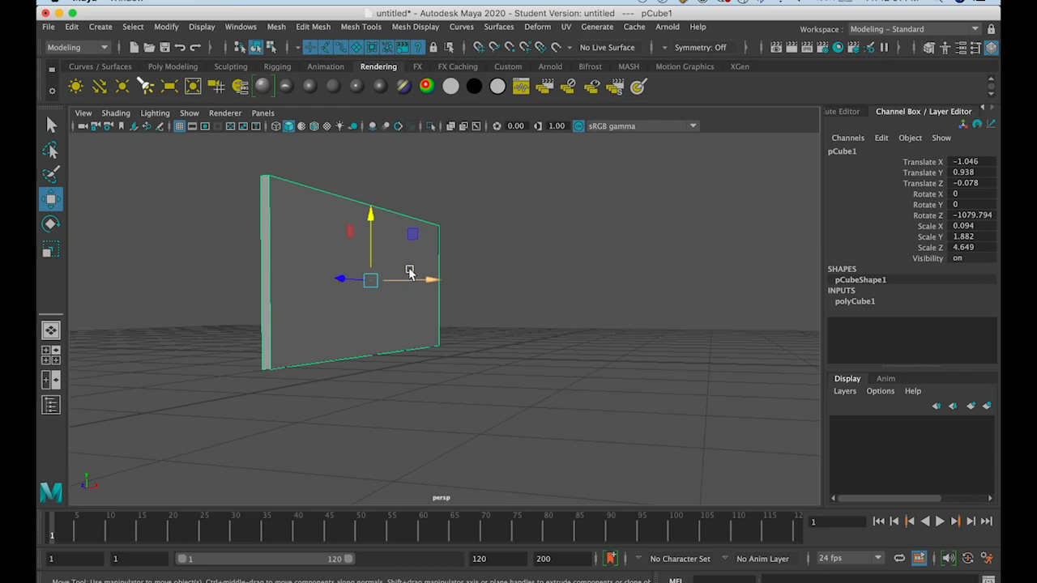
# Duplicate the wall and move the copy along X to about 2.956
pyautogui.click(100, 27)
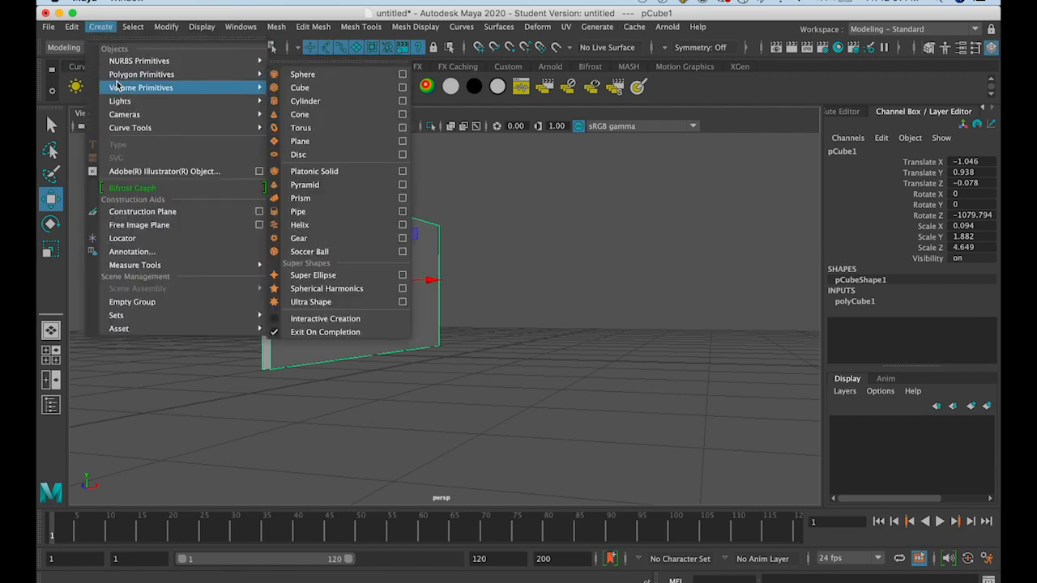
pyautogui.click(104, 27)
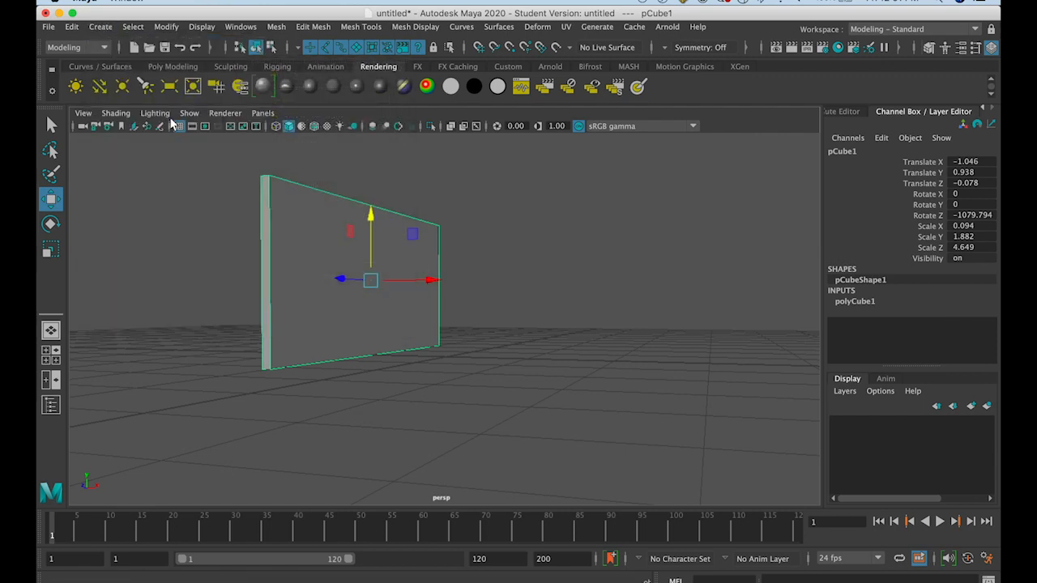
pyautogui.keyDown('alt'); pyautogui.moveTo(341, 334); pyautogui.dragTo(324, 352); pyautogui.keyUp('alt')
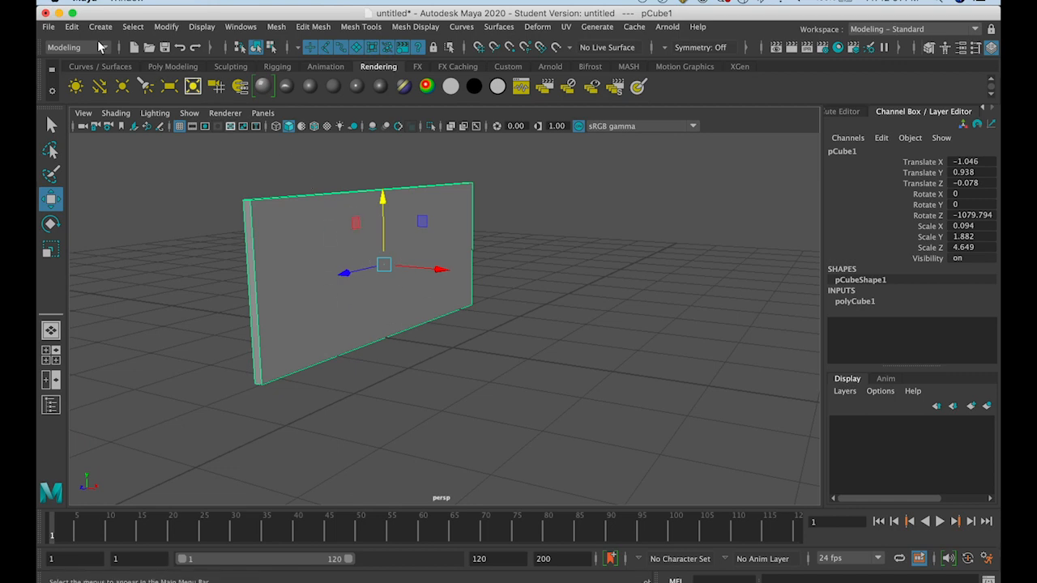
pyautogui.click(71, 27)
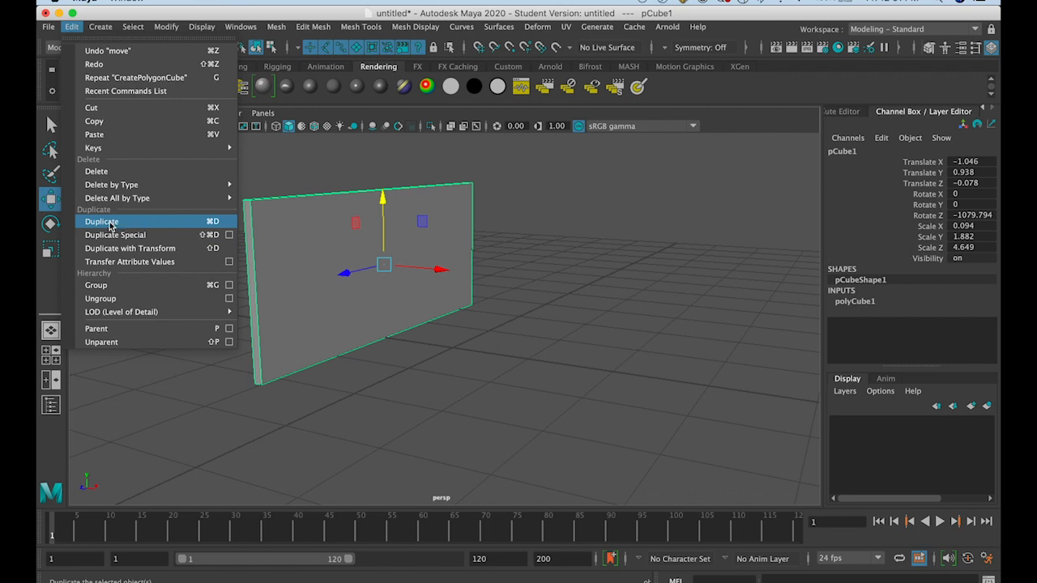
pyautogui.click(213, 221)
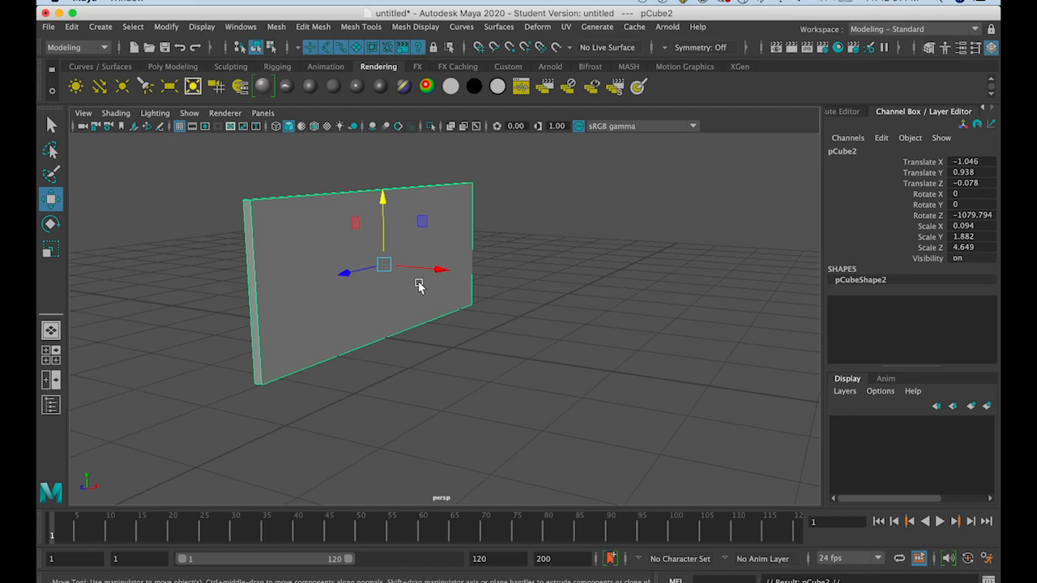
pyautogui.moveTo(434, 268); pyautogui.dragTo(778, 398)
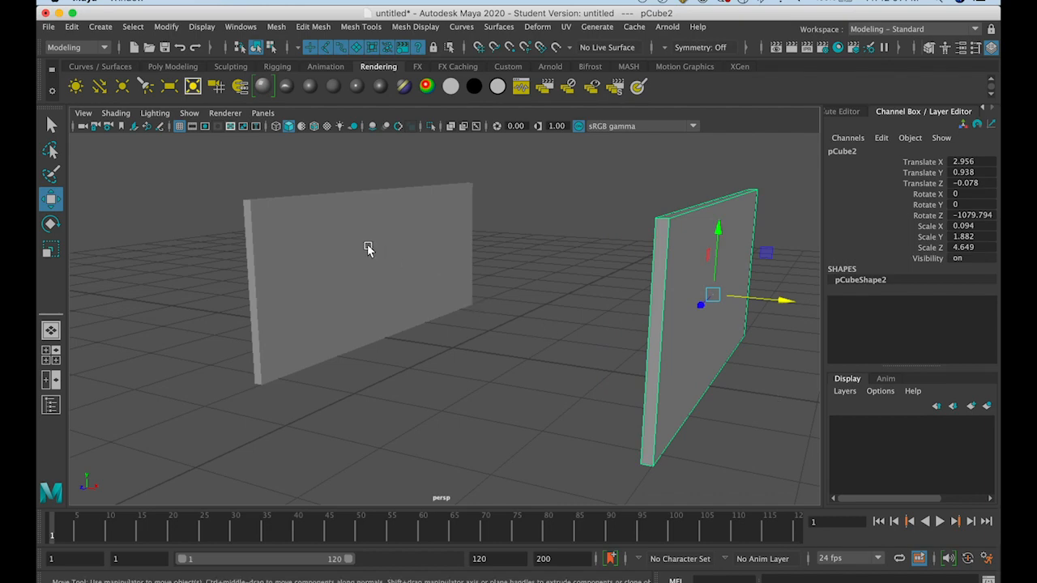
# Examine the duplicated wall up close in perspective and in the maximized side view
pyautogui.click(322, 244)
pyautogui.click(690, 307)
pyautogui.keyDown('alt'); pyautogui.moveTo(683, 370); pyautogui.dragTo(613, 360); pyautogui.keyUp('alt')
pyautogui.press('f')
pyautogui.press('space')
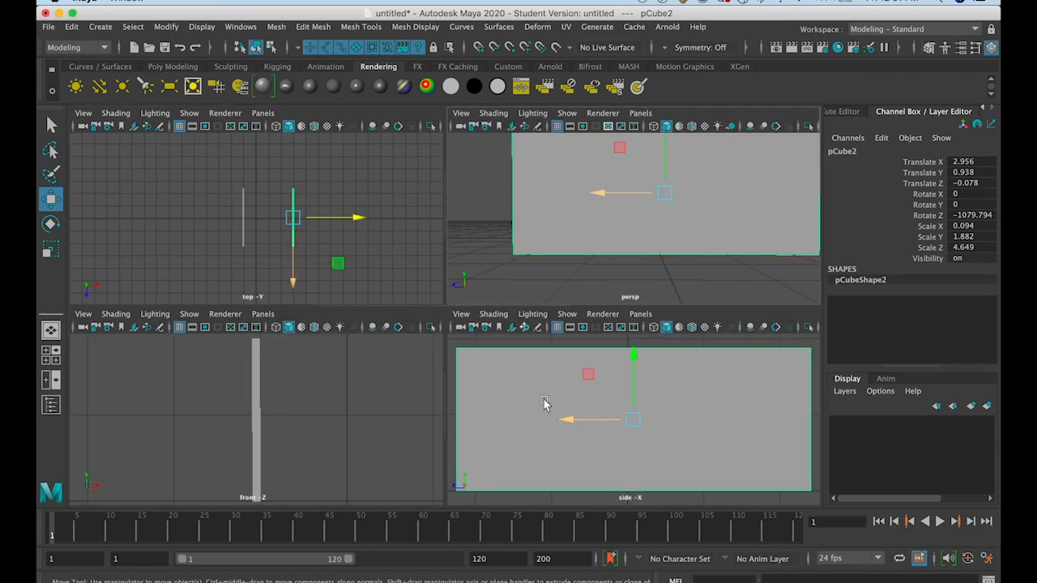
pyautogui.press('space')
pyautogui.scroll(-10, 521, 384)
pyautogui.scroll(4, 522, 383)
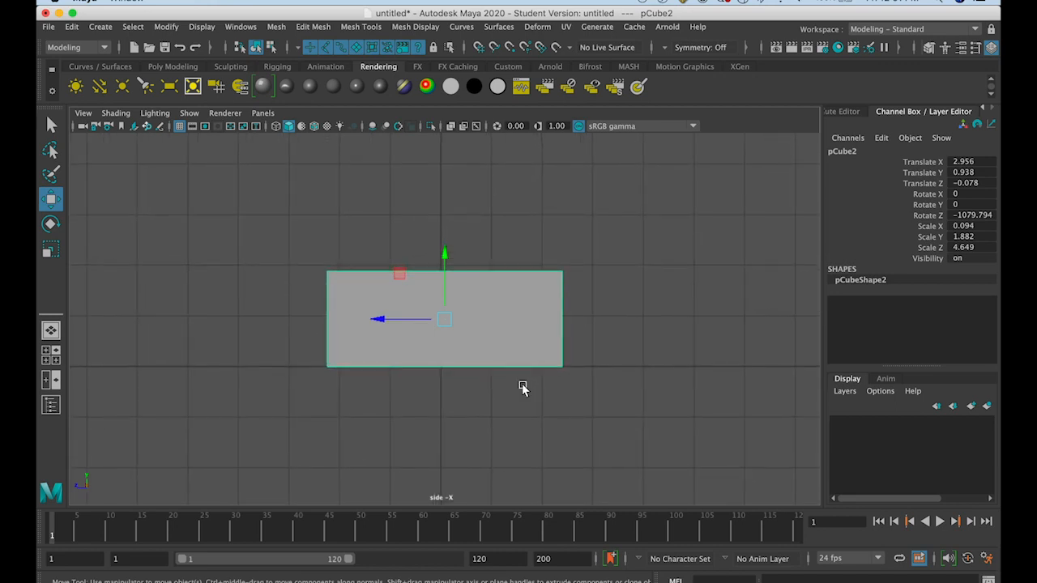
pyautogui.scroll(1, 521, 383)
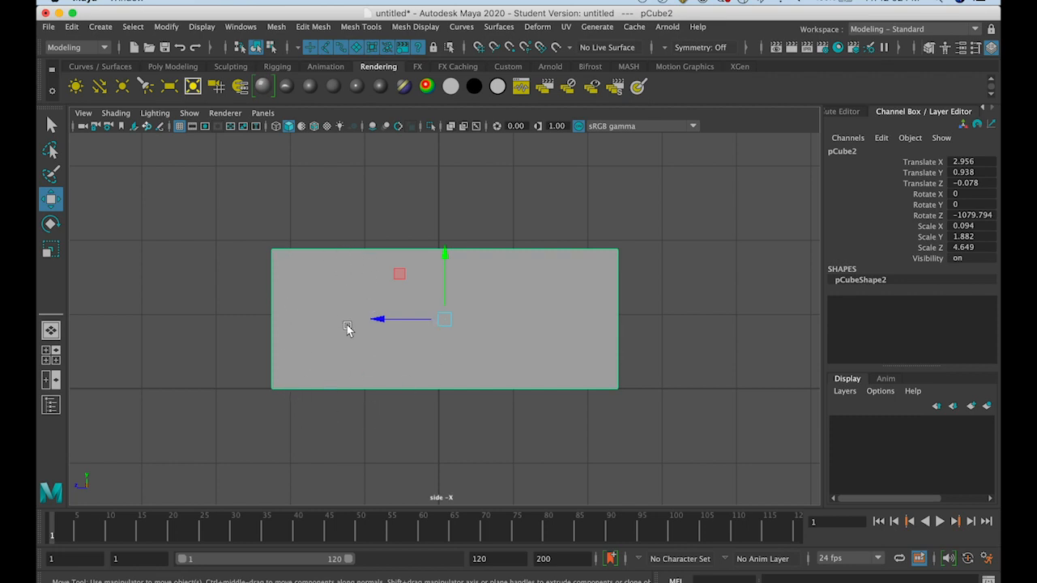
# Switch the side view to wireframe display, and undo a trial move of the duplicated wall along Z
pyautogui.press('4')
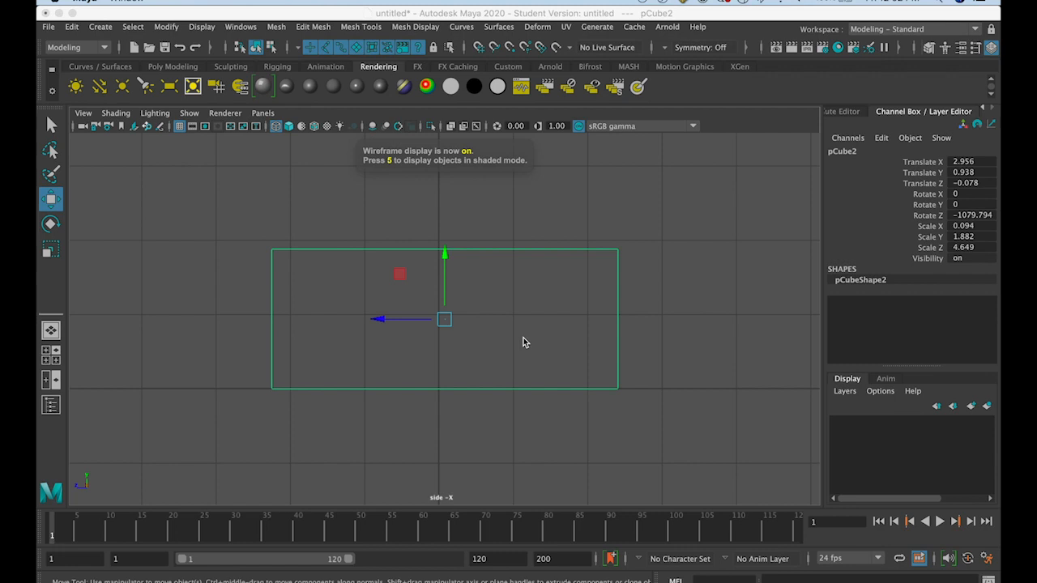
pyautogui.moveTo(403, 323); pyautogui.dragTo(388, 321)
pyautogui.hotkey('ctrl', 'z')
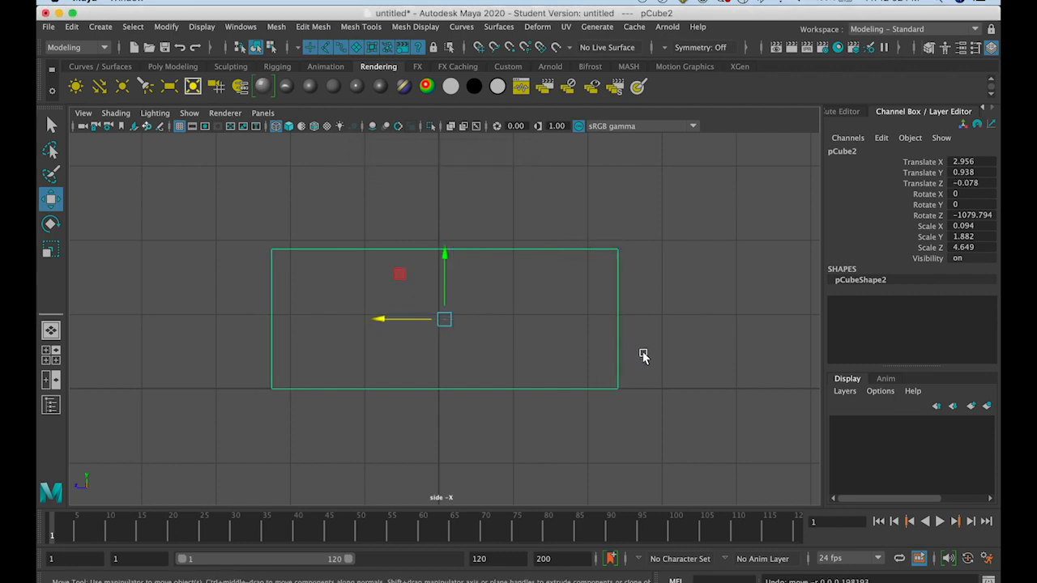
# Choose the Wireframe shading option for the side view and return it to shaded display
pyautogui.click(188, 113)
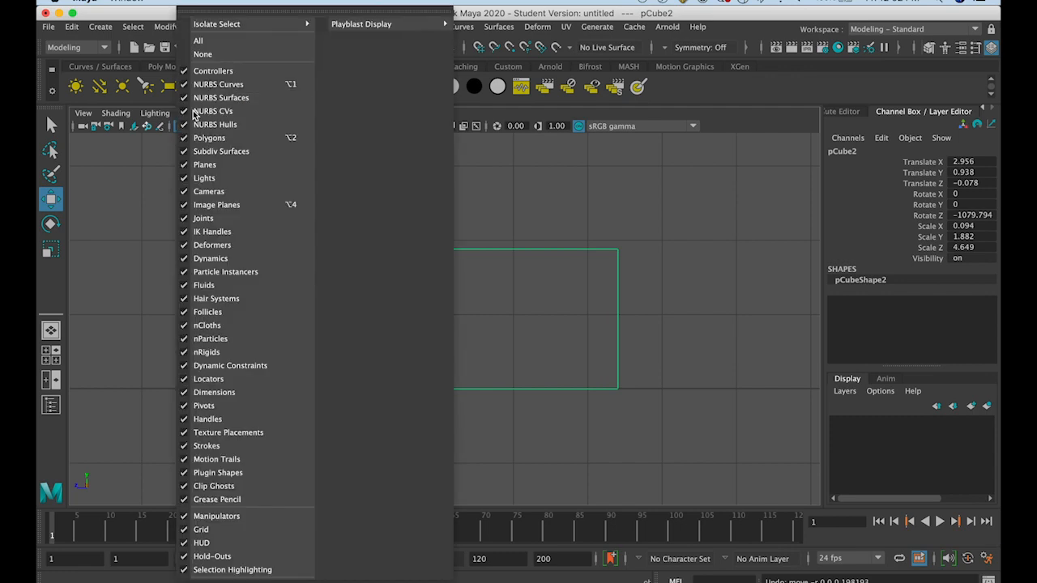
pyautogui.moveTo(138, 114)
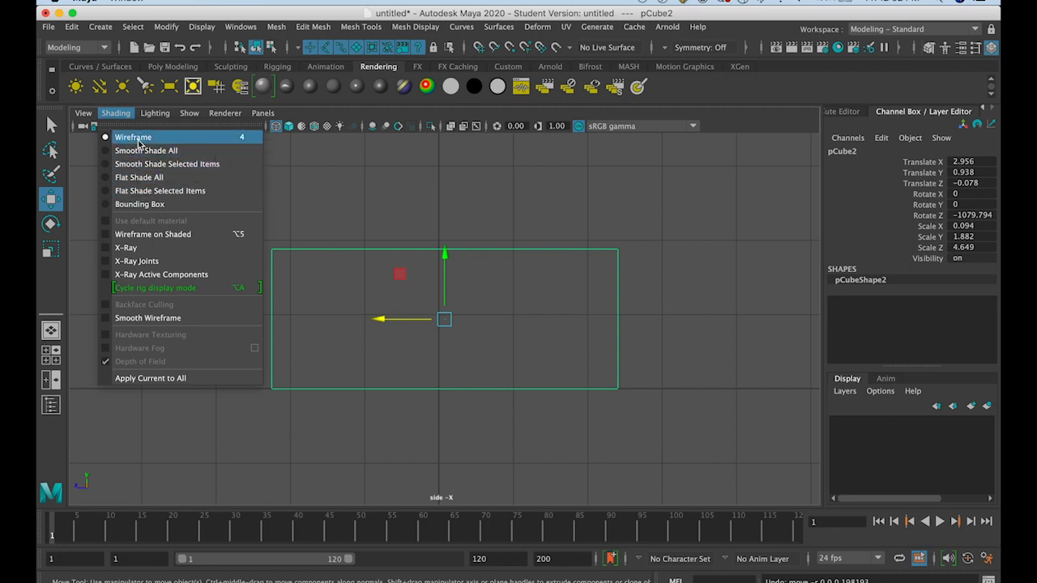
pyautogui.click(138, 143)
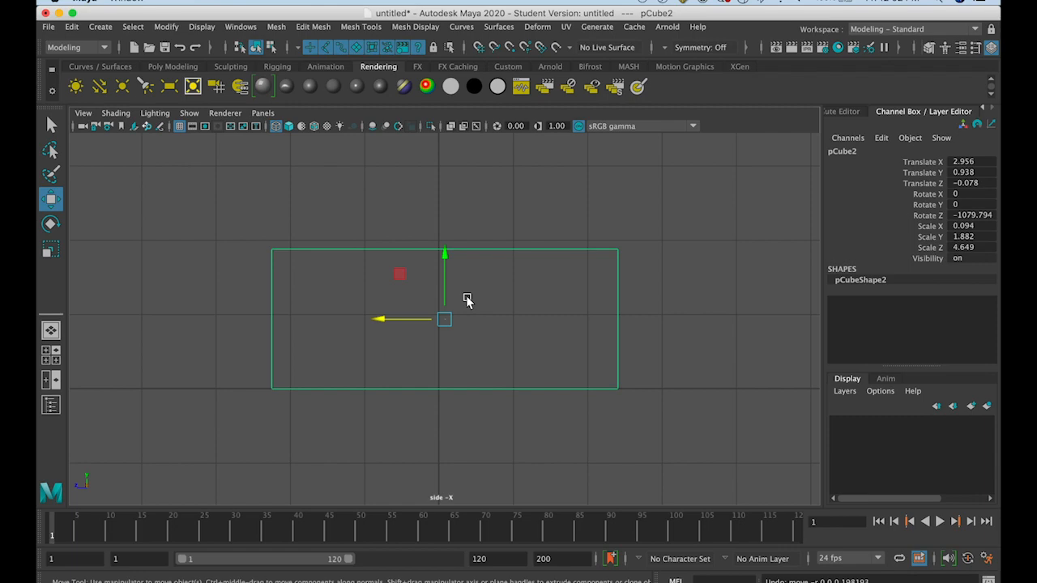
pyautogui.press('5')
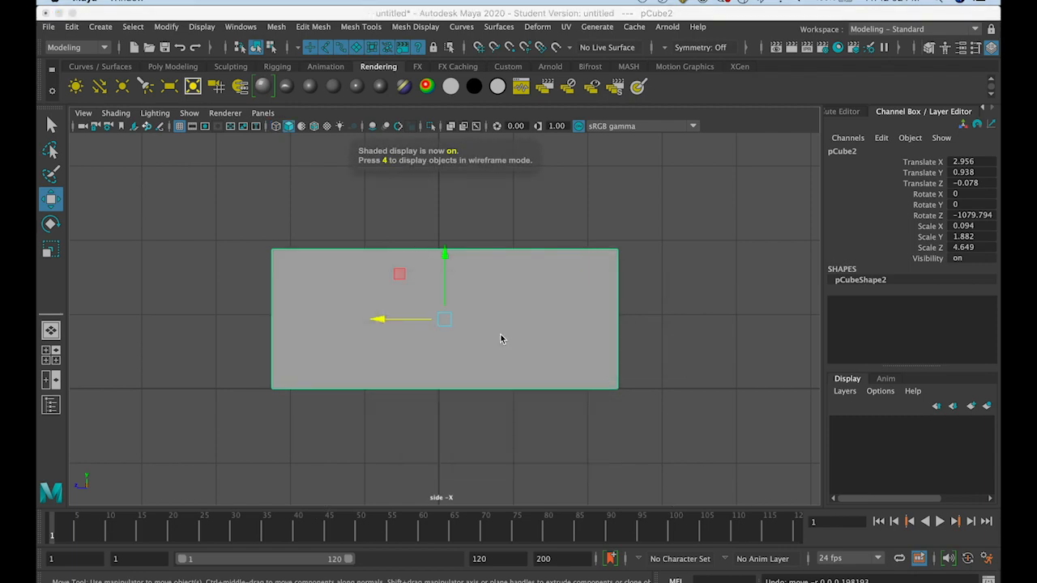
# View both walls together in the maximized perspective view, toggling between wireframe and shaded display
pyautogui.press('space')
pyautogui.press('space')
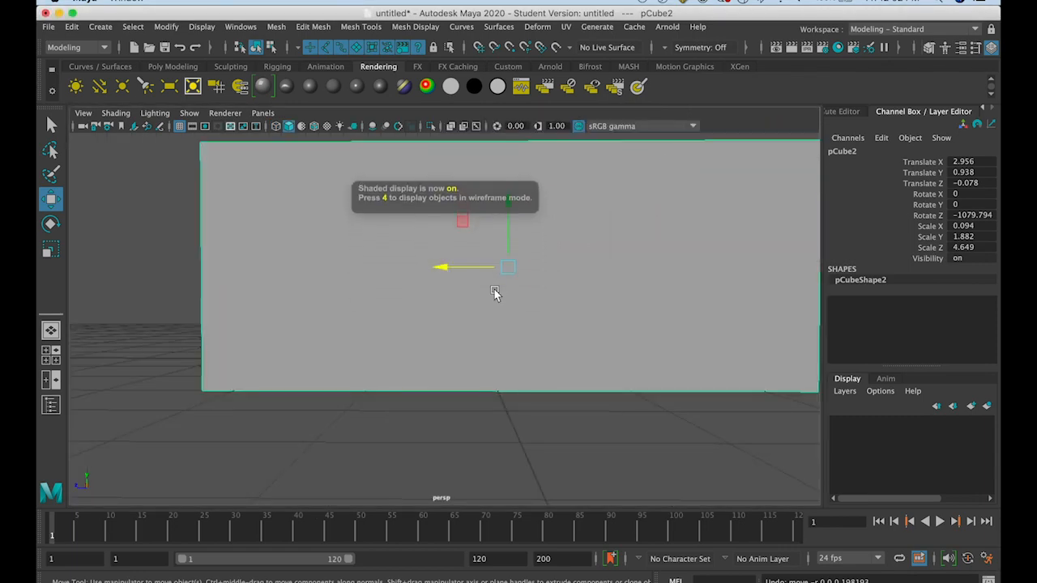
pyautogui.keyDown('alt'); pyautogui.moveTo(493, 291); pyautogui.dragTo(546, 308); pyautogui.keyUp('alt')
pyautogui.scroll(-5, 546, 310)
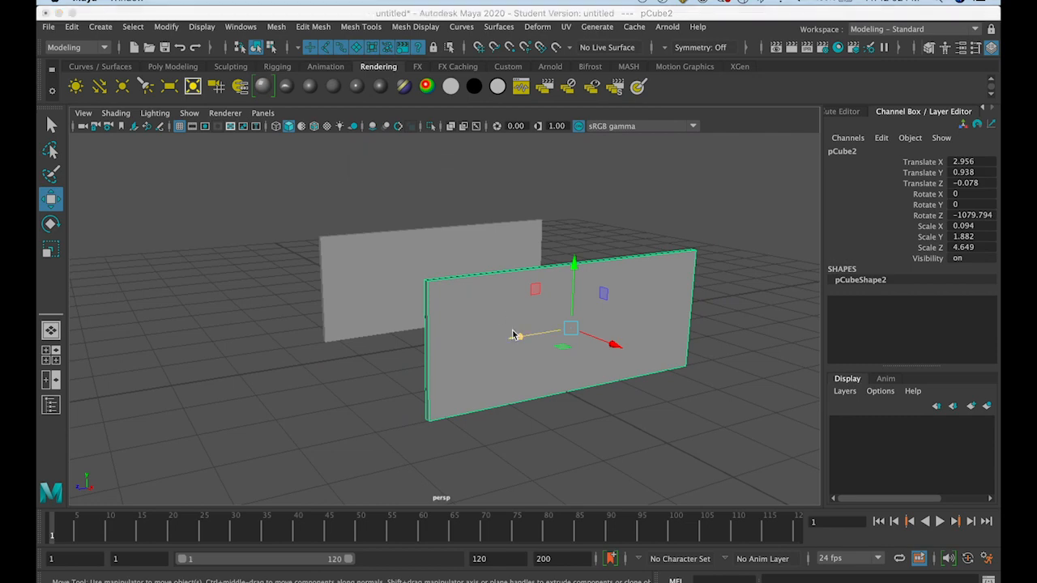
pyautogui.press('4')
pyautogui.press('5')
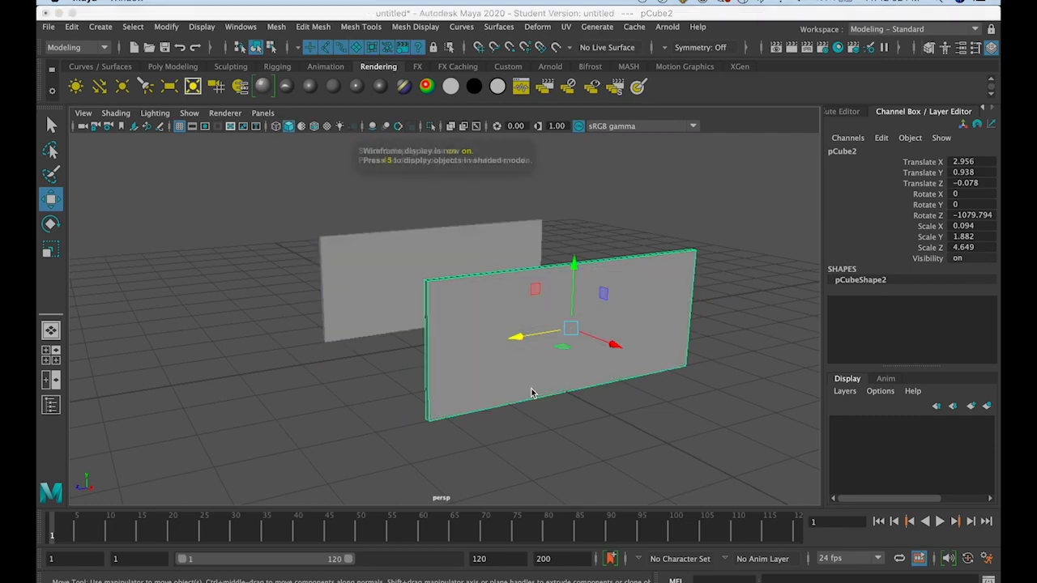
# Duplicate the second wall and place the copy between the two walls at about X 1.331
pyautogui.moveTo(500, 402)
pyautogui.keyDown('alt'); pyautogui.mouseDown()
pyautogui.moveTo(550, 388)
pyautogui.moveTo(569, 405)
pyautogui.moveTo(556, 427)
pyautogui.mouseUp(); pyautogui.keyUp('alt')
pyautogui.moveTo(660, 340)
pyautogui.keyDown('alt'); pyautogui.mouseDown()
pyautogui.moveTo(629, 338)
pyautogui.moveTo(660, 324)
pyautogui.moveTo(605, 308)
pyautogui.moveTo(722, 341)
pyautogui.moveTo(578, 313)
pyautogui.mouseUp(); pyautogui.keyUp('alt')
pyautogui.hotkey('ctrl', 'd')
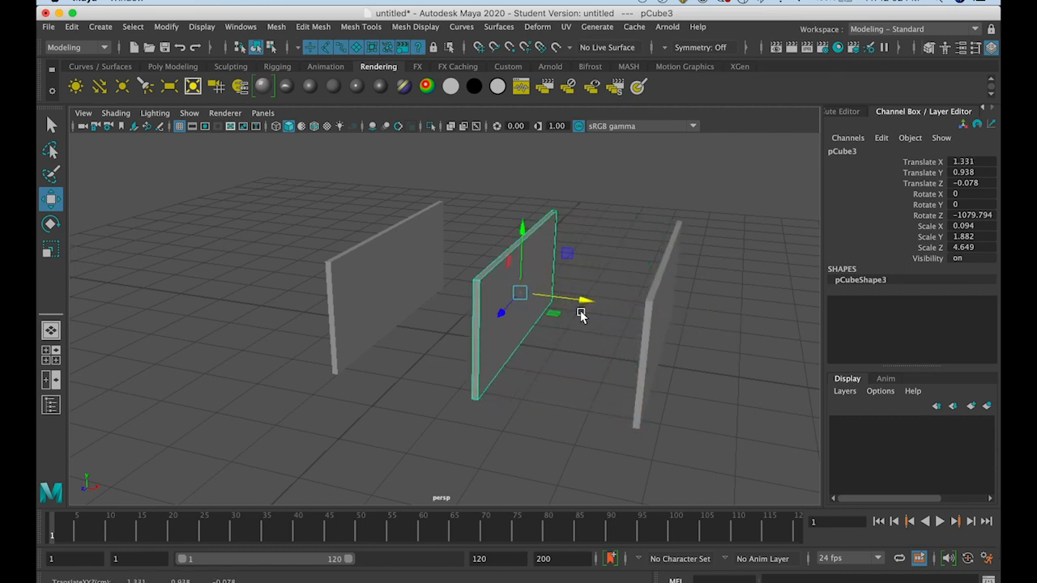
# Rotate the middle wall perpendicular to the other two, to about X -48.544, Y -89.726 and Z -1031.456
pyautogui.click(50, 224)
pyautogui.moveTo(514, 317); pyautogui.dragTo(409, 398)
pyautogui.moveTo(503, 431); pyautogui.dragTo(508, 435)
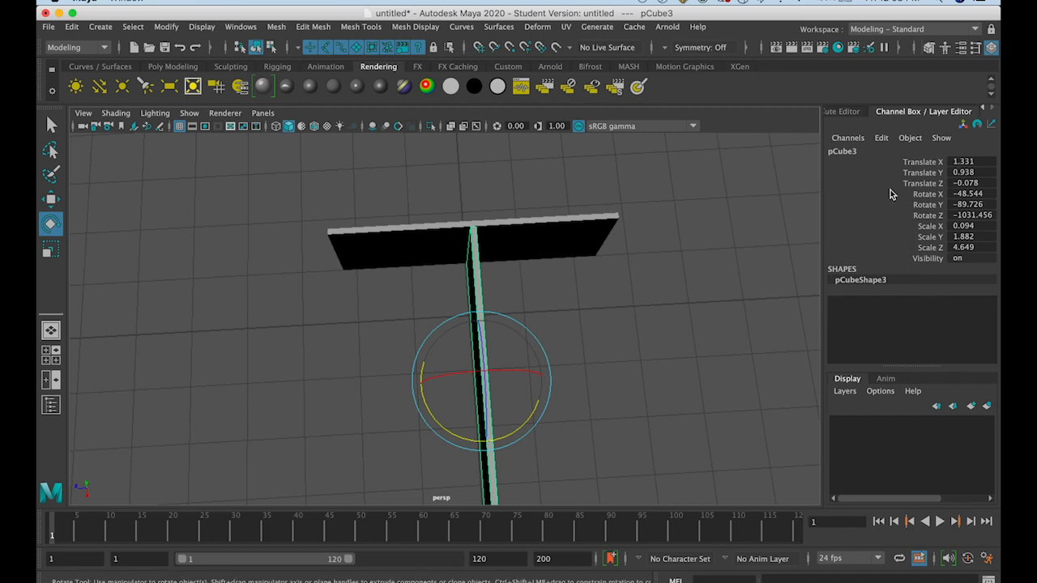
# Look through the Attribute Editor and the Rotate Tool settings, and return to the middle wall's Channel Box
pyautogui.click(960, 47)
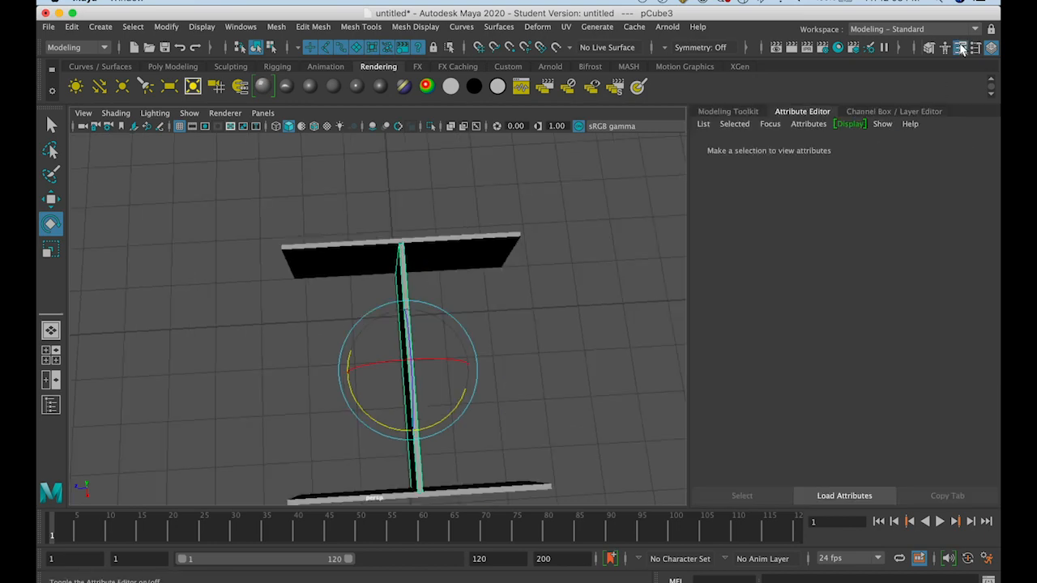
pyautogui.click(930, 47)
pyautogui.click(960, 47)
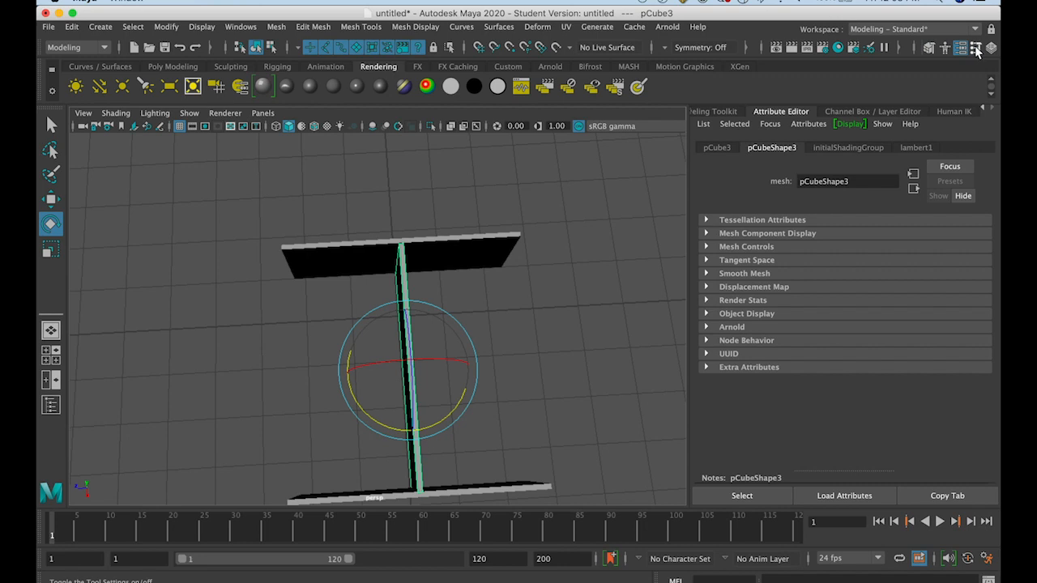
pyautogui.click(975, 47)
pyautogui.click(990, 47)
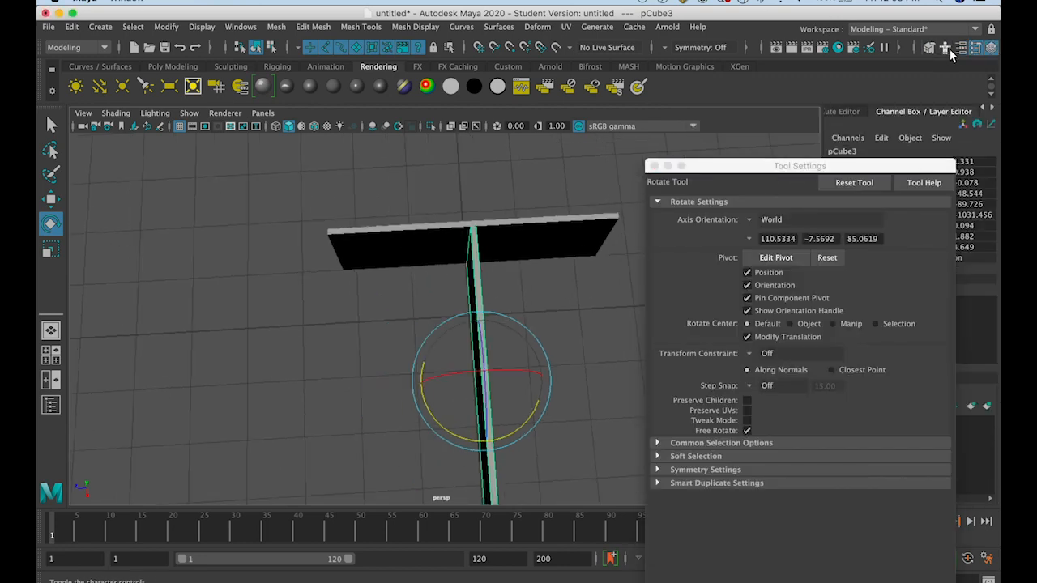
pyautogui.click(961, 47)
pyautogui.click(654, 166)
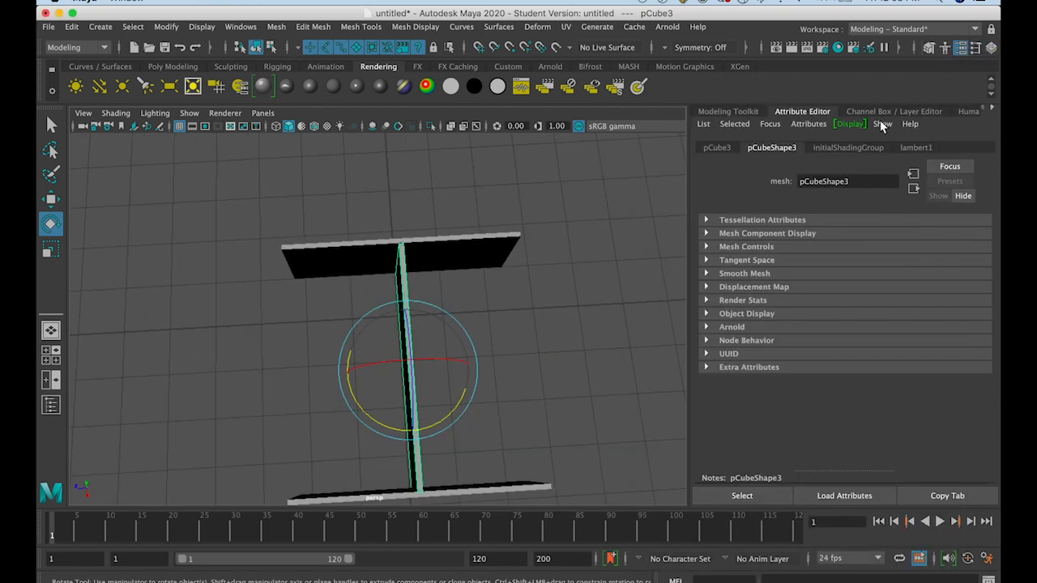
pyautogui.click(991, 47)
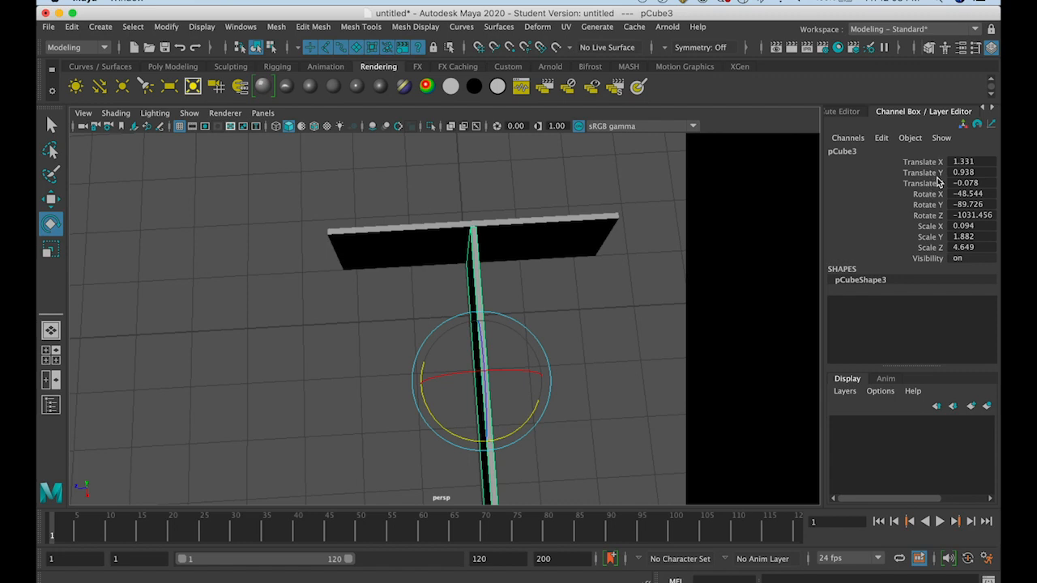
# Set the middle wall's Translate X and Translate Y to 1, and select its Translate Y and Translate Z channels
pyautogui.click(960, 161)
pyautogui.write('1')
pyautogui.press('Return')
pyautogui.press('super+z')
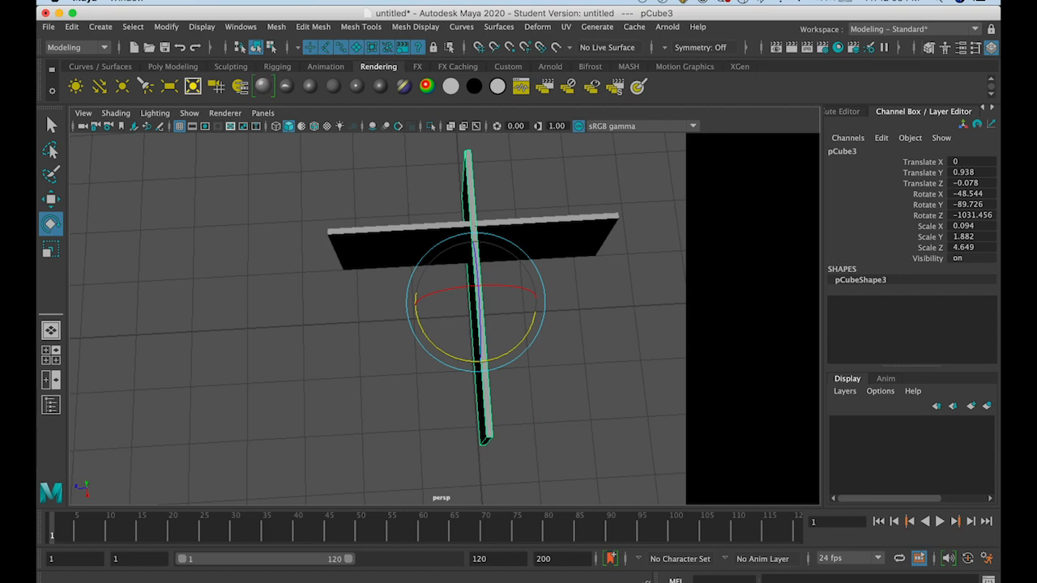
pyautogui.press('super+z')
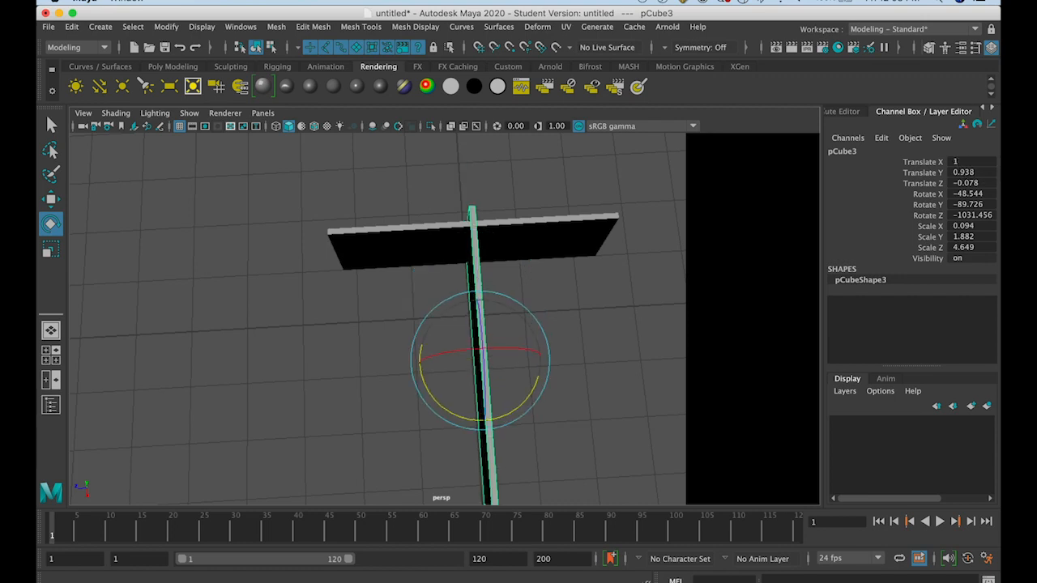
pyautogui.moveTo(937, 174); pyautogui.dragTo(909, 187)
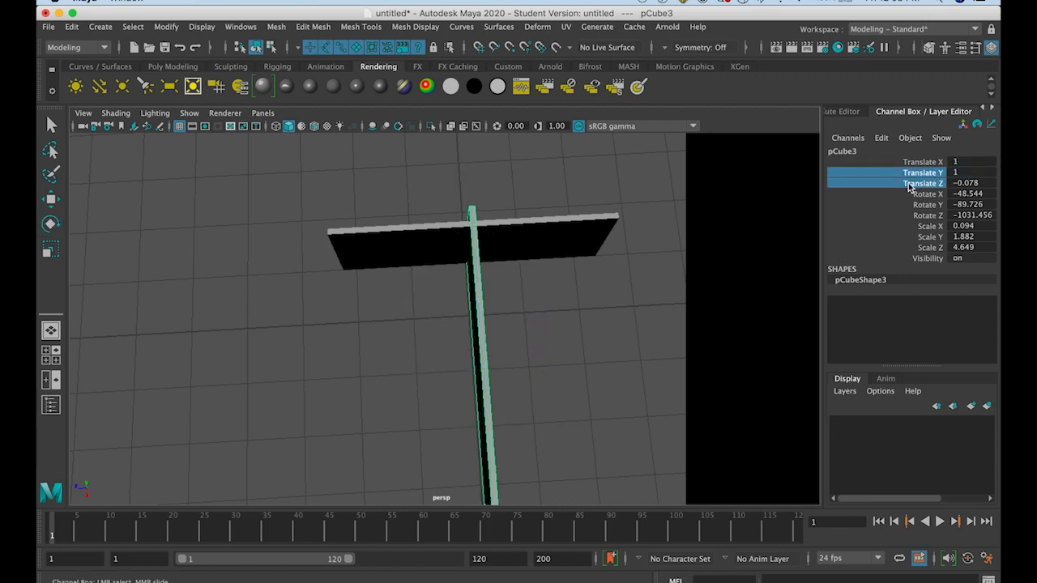
# Try Rotate Y values of -90 and -45 on the middle wall
pyautogui.keyDown('alt'); pyautogui.moveTo(730, 293); pyautogui.dragTo(756, 263); pyautogui.keyUp('alt')
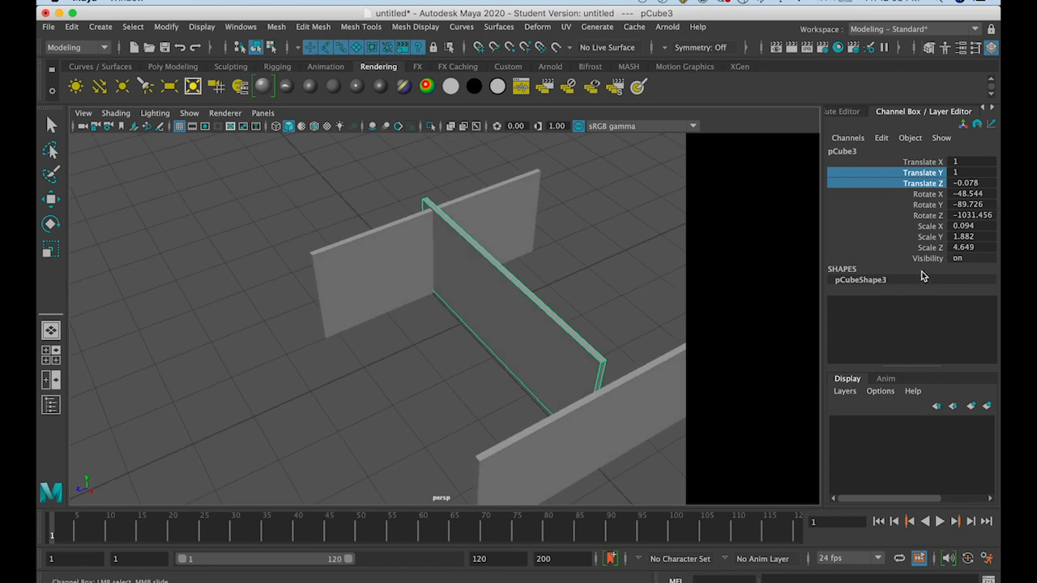
pyautogui.doubleClick(979, 194)
pyautogui.doubleClick(977, 205)
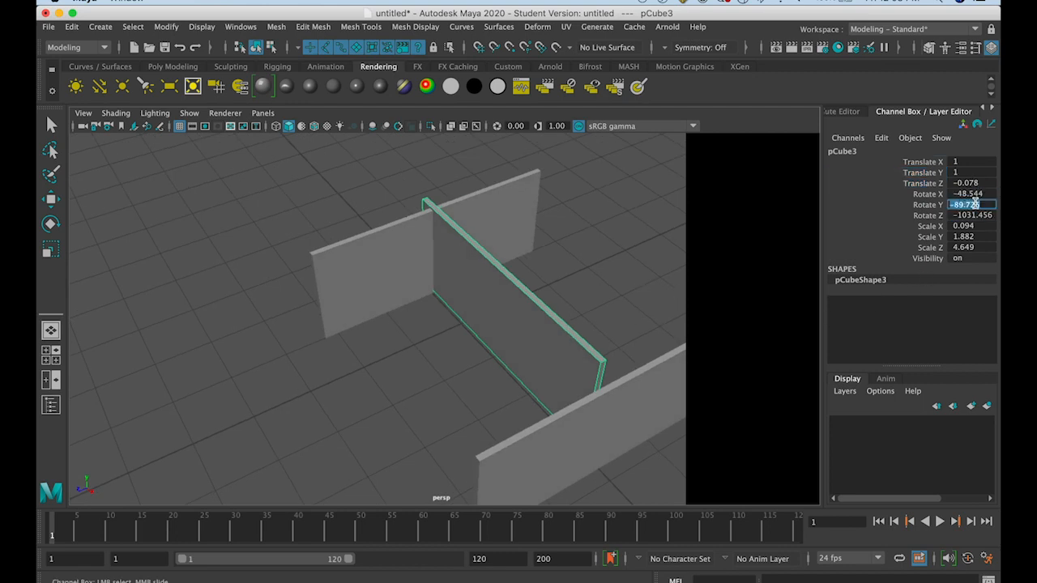
pyautogui.write('-90')
pyautogui.press('Return')
pyautogui.click(52, 200)
pyautogui.press('Tab')
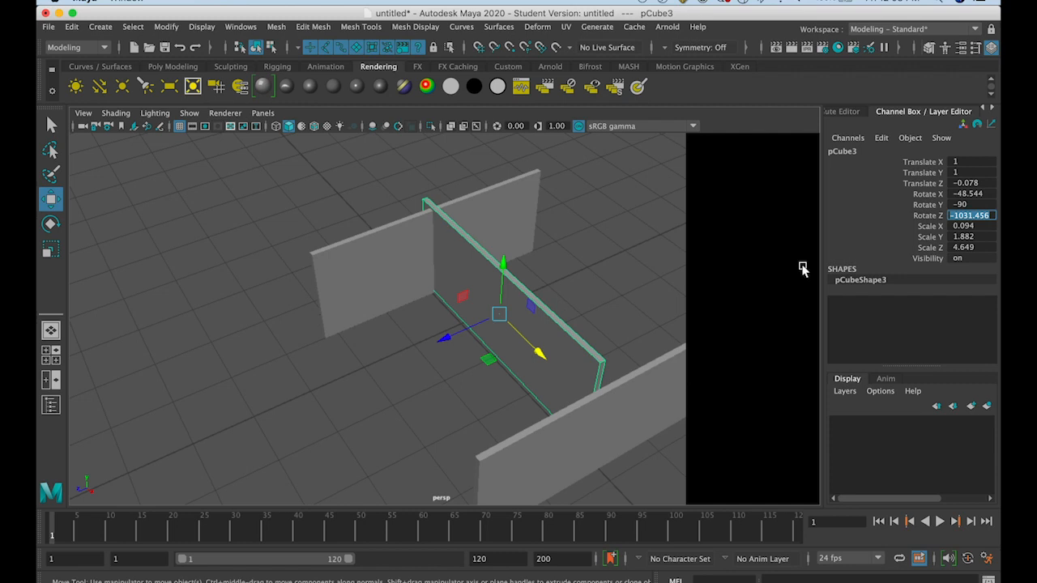
pyautogui.doubleClick(971, 205)
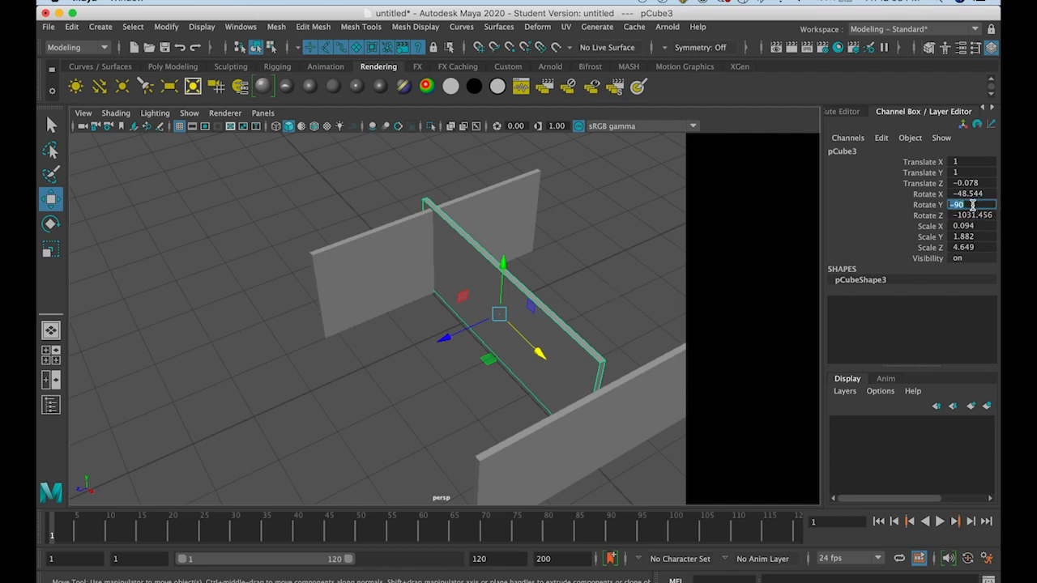
pyautogui.write('-45')
pyautogui.press('Return')
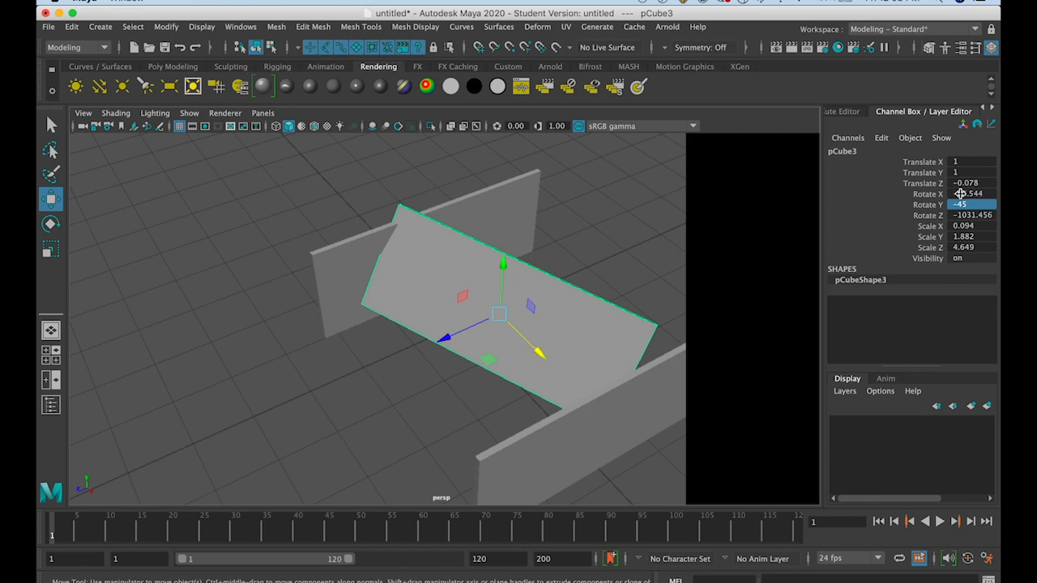
# Set the middle wall's Rotate Z and Rotate X to 0
pyautogui.doubleClick(962, 215)
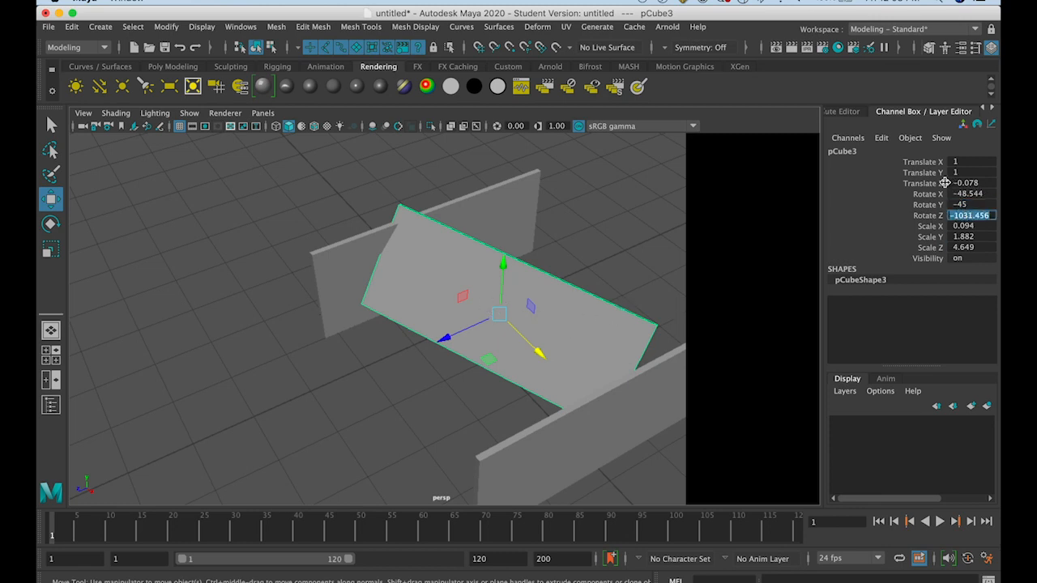
pyautogui.write('0')
pyautogui.press('Tab')
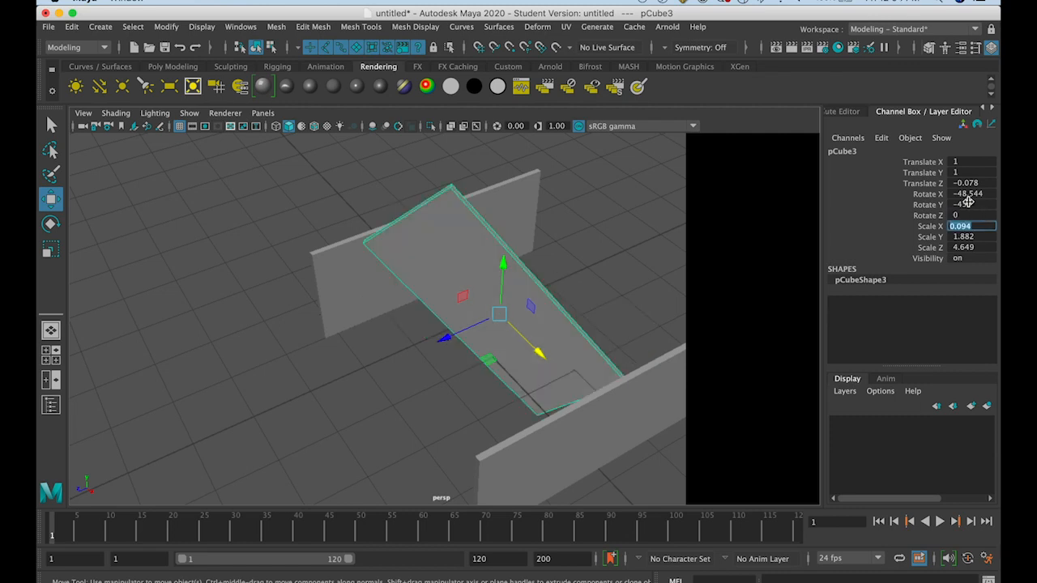
pyautogui.doubleClick(972, 193)
pyautogui.press('Return')
pyautogui.keyDown('alt'); pyautogui.moveTo(590, 345); pyautogui.dragTo(564, 369); pyautogui.keyUp('alt')
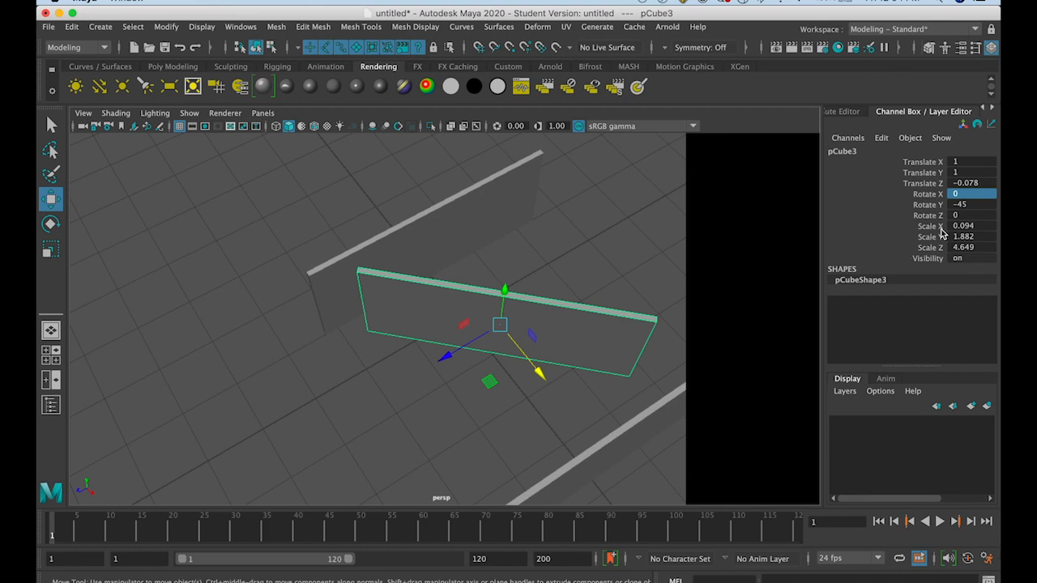
# Try Rotate Y values of 90, -90 and -60 on the middle wall
pyautogui.doubleClick(970, 205)
pyautogui.write('90')
pyautogui.press('Return')
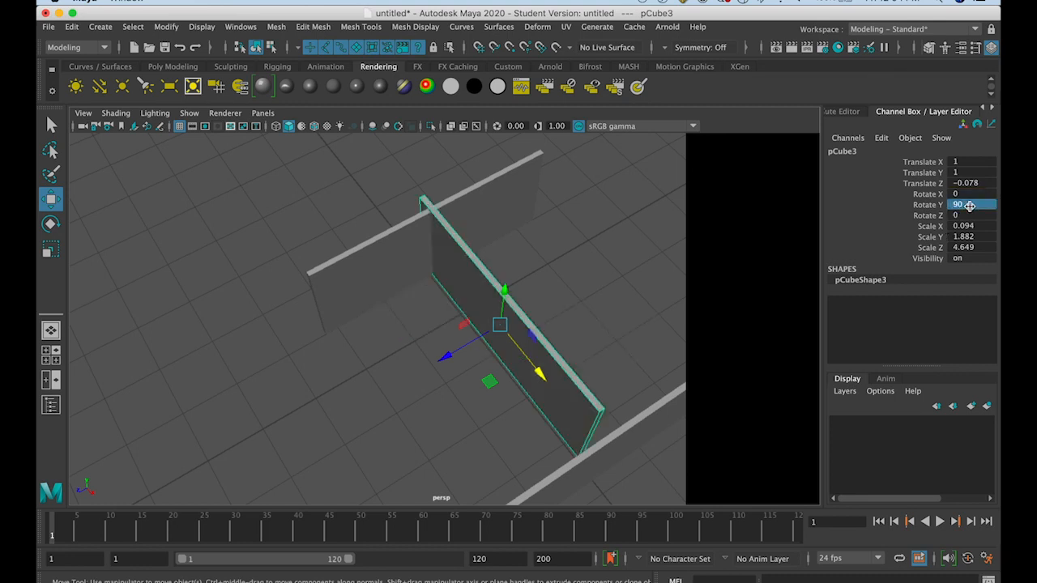
pyautogui.click(969, 207)
pyautogui.click(50, 224)
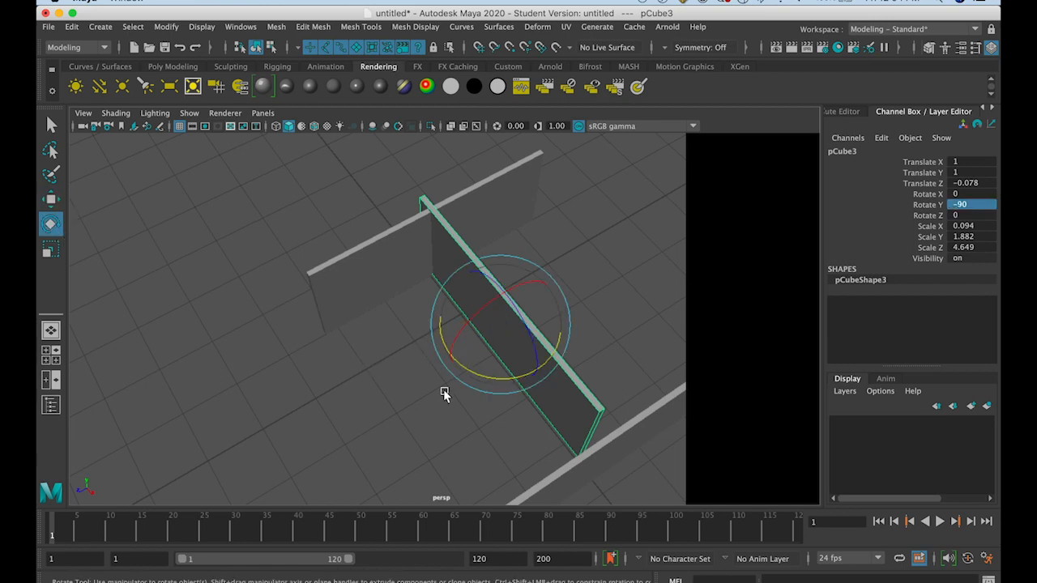
pyautogui.moveTo(479, 376); pyautogui.dragTo(511, 334)
pyautogui.doubleClick(956, 204)
pyautogui.write('-60')
pyautogui.press('Return')
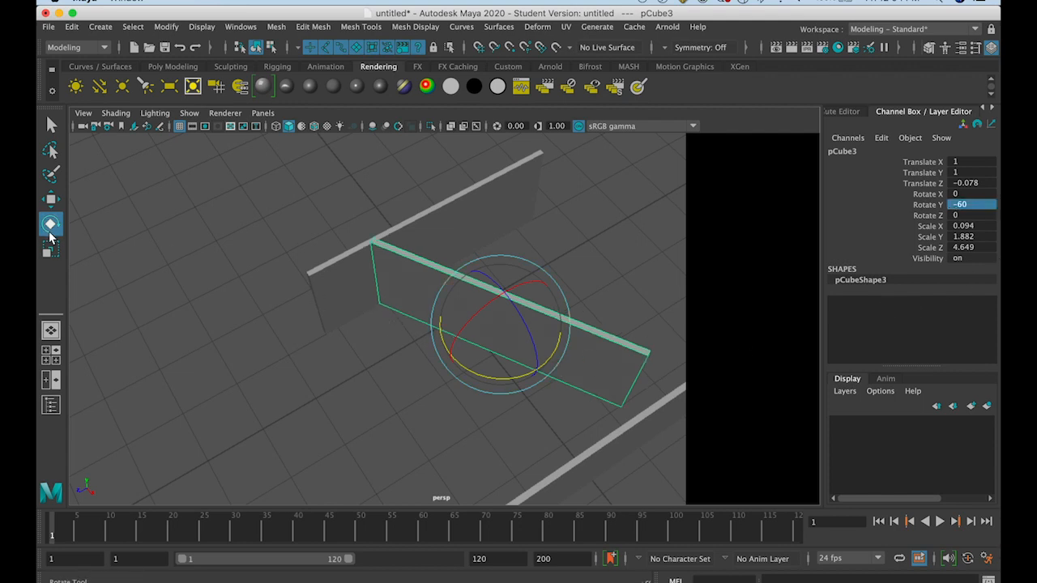
# Set the middle wall's Rotate Y to 90 and move it to the far ends of the parallel walls, at about X 1.233 and Z -2.315
pyautogui.click(50, 200)
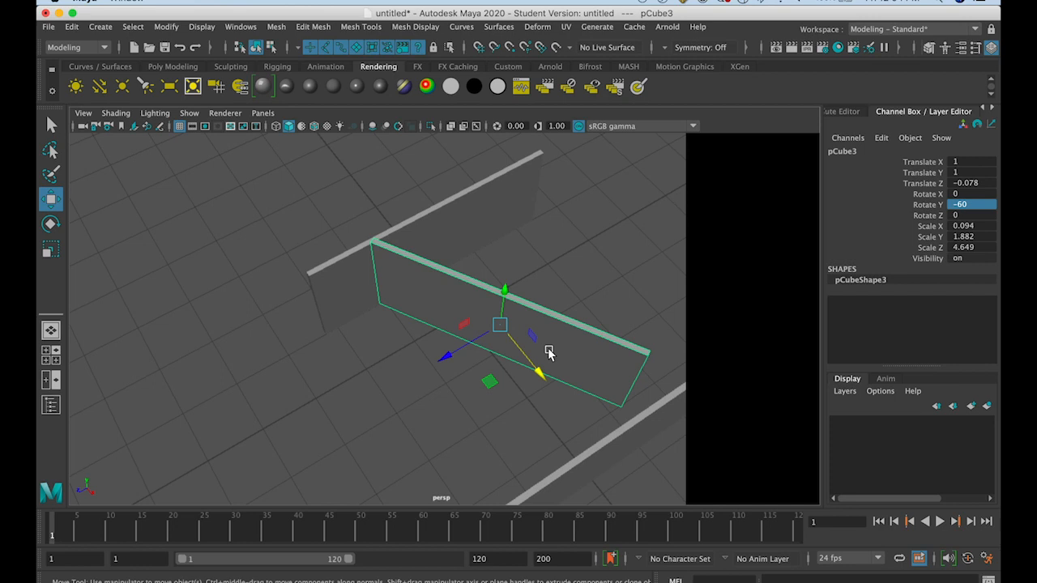
pyautogui.moveTo(534, 371); pyautogui.dragTo(547, 383)
pyautogui.click(964, 206)
pyautogui.write('90')
pyautogui.press('Return')
pyautogui.moveTo(447, 354); pyautogui.dragTo(579, 317)
pyautogui.keyDown('alt'); pyautogui.moveTo(535, 287); pyautogui.dragTo(542, 389); pyautogui.keyUp('alt')
# Set Translate Y to 0 on the two parallel walls and on the back wall
pyautogui.click(979, 172)
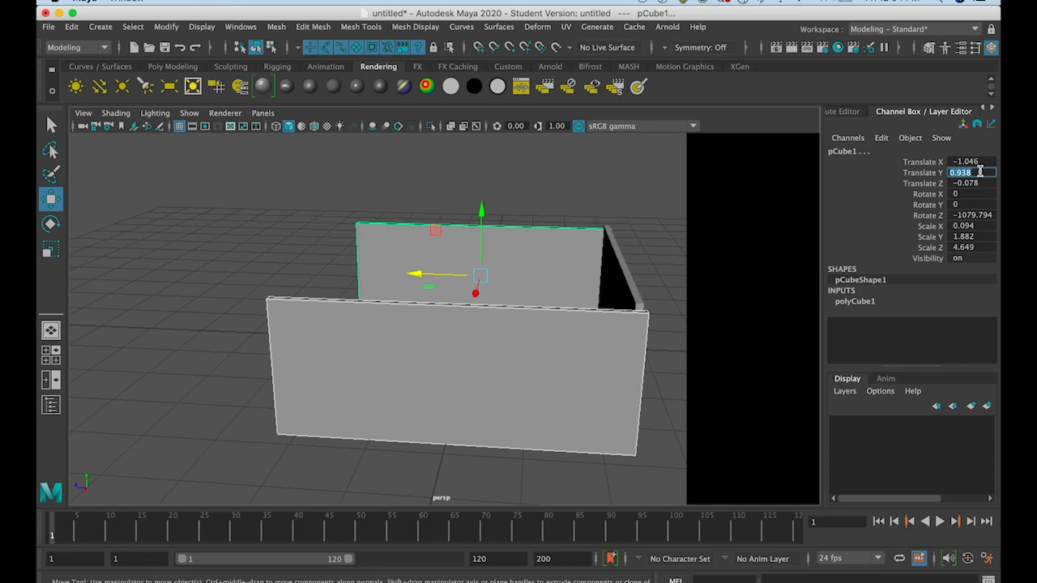
pyautogui.write('0')
pyautogui.press('Return')
pyautogui.click(613, 267)
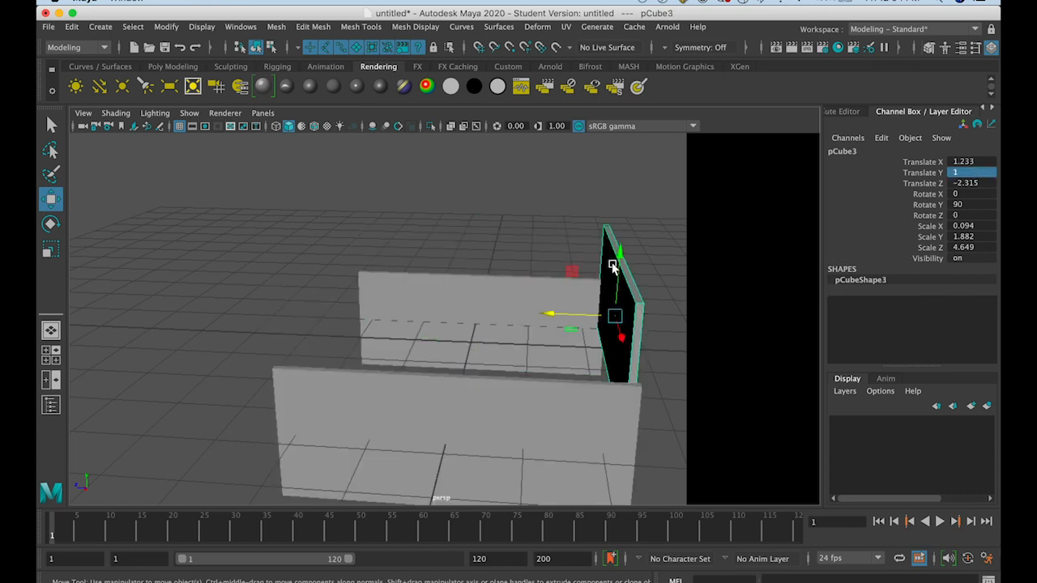
pyautogui.click(972, 170)
pyautogui.write('0')
pyautogui.press('Return')
# Select all three walls and raise them together to about Translate Y 0.934
pyautogui.moveTo(516, 313)
pyautogui.keyDown('alt'); pyautogui.mouseDown()
pyautogui.moveTo(548, 342)
pyautogui.moveTo(505, 301)
pyautogui.mouseUp(); pyautogui.keyUp('alt')
pyautogui.click(505, 301)
pyautogui.keyDown('shift'); pyautogui.click(573, 345); pyautogui.keyUp('shift')
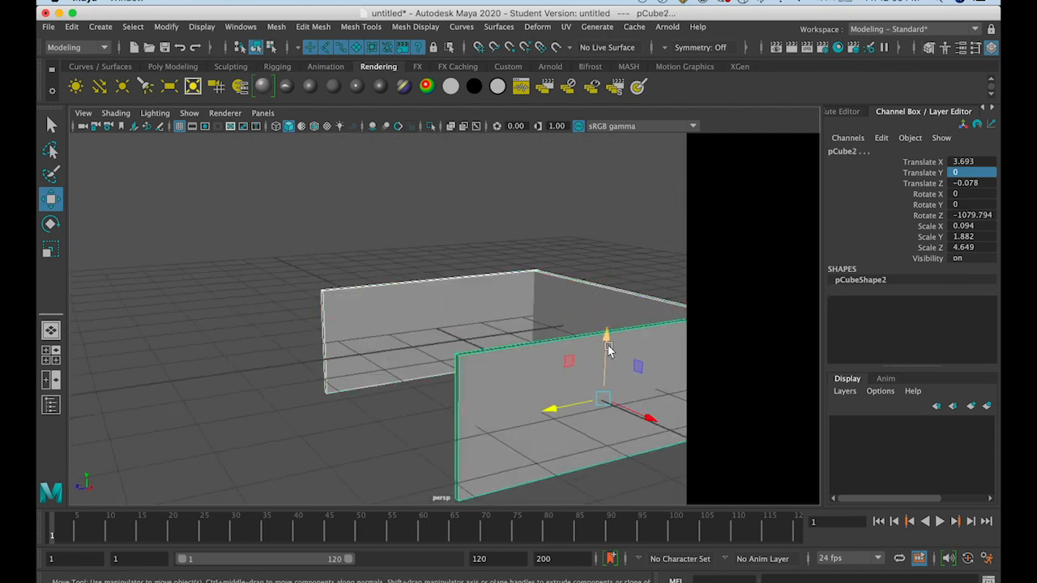
pyautogui.moveTo(609, 348); pyautogui.dragTo(648, 317)
# Move the second parallel wall to about Translate X 3.613 to meet the back wall's end, and select all three walls
pyautogui.click(621, 243)
pyautogui.click(597, 294)
pyautogui.moveTo(641, 299); pyautogui.dragTo(530, 260)
pyautogui.moveTo(354, 224); pyautogui.dragTo(629, 292)
pyautogui.click(433, 224)
pyautogui.click(393, 289)
pyautogui.click(447, 275)
pyautogui.click(591, 280)
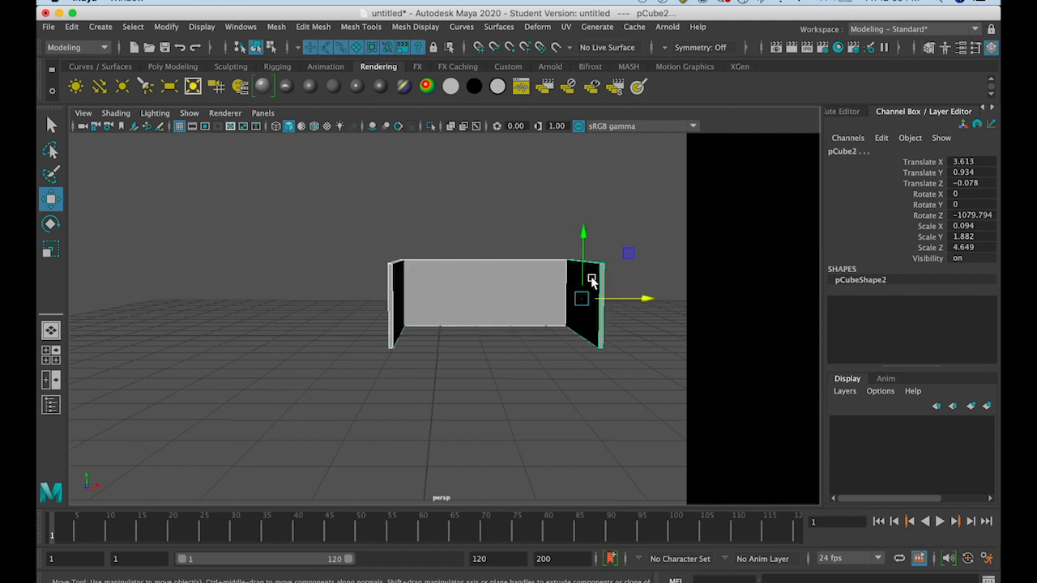
# Examine the three-wall room in the enlarged perspective view and in the front view
pyautogui.scroll(5, 590, 276)
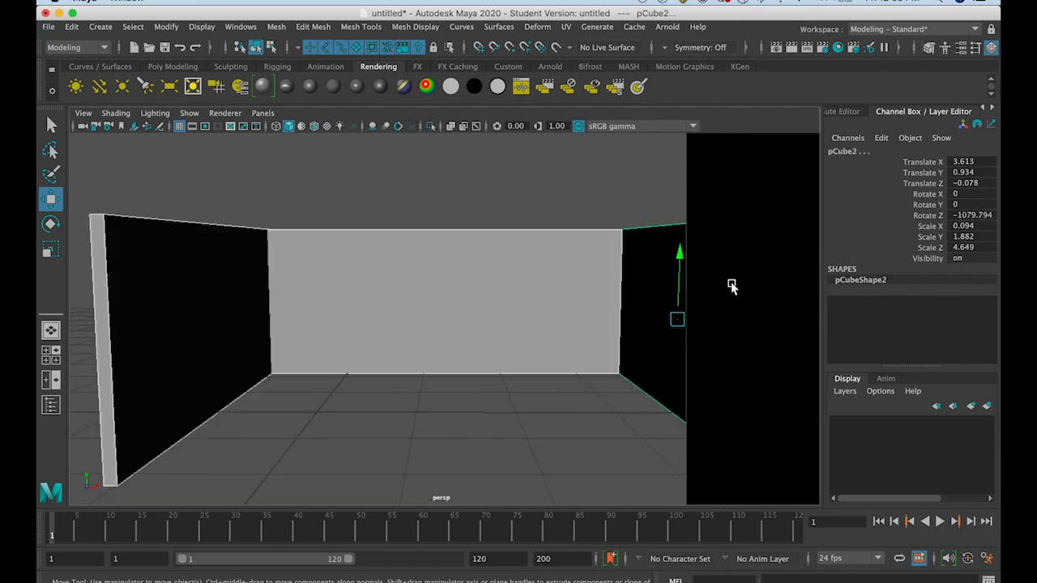
pyautogui.scroll(-3, 731, 286)
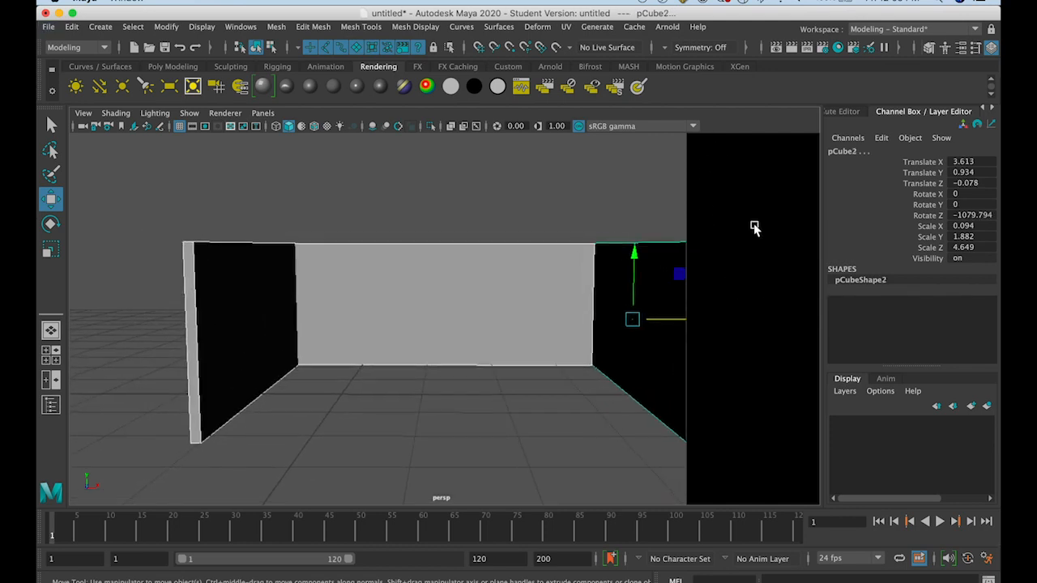
pyautogui.press('space')
pyautogui.press('space')
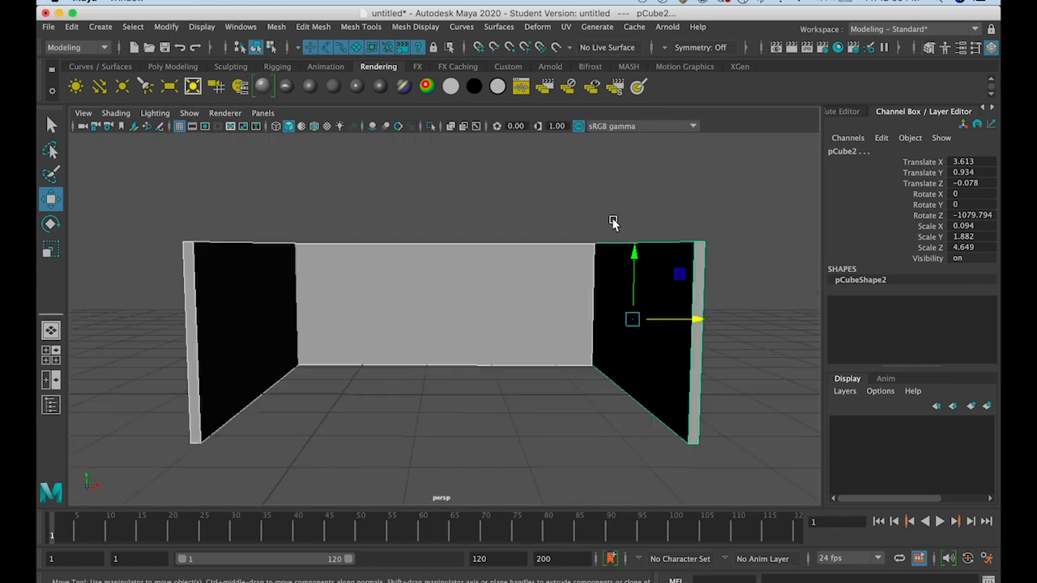
pyautogui.keyDown('alt'); pyautogui.moveTo(509, 327); pyautogui.dragTo(511, 329); pyautogui.keyUp('alt')
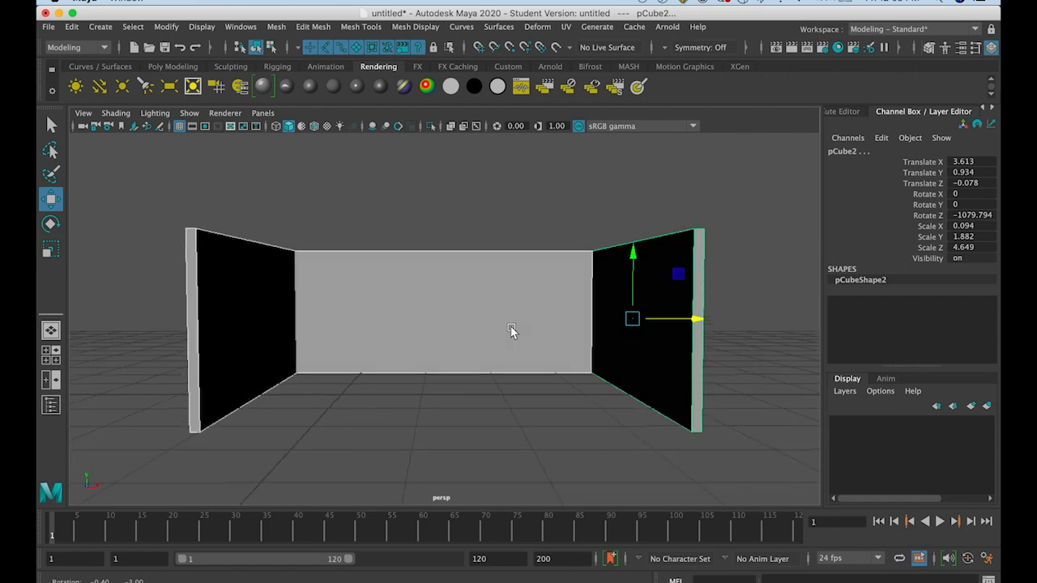
pyautogui.scroll(3, 510, 328)
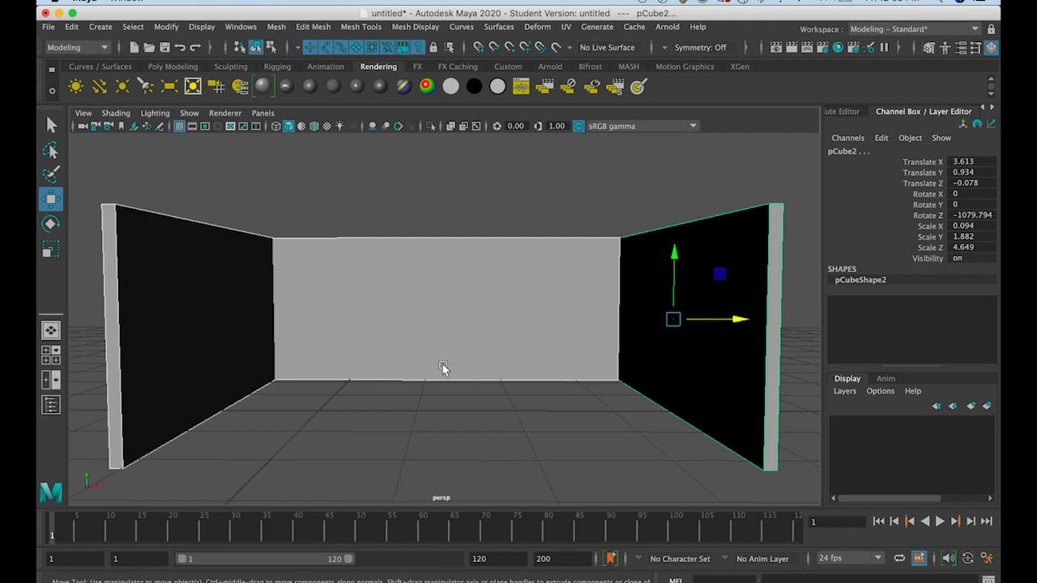
pyautogui.press('space')
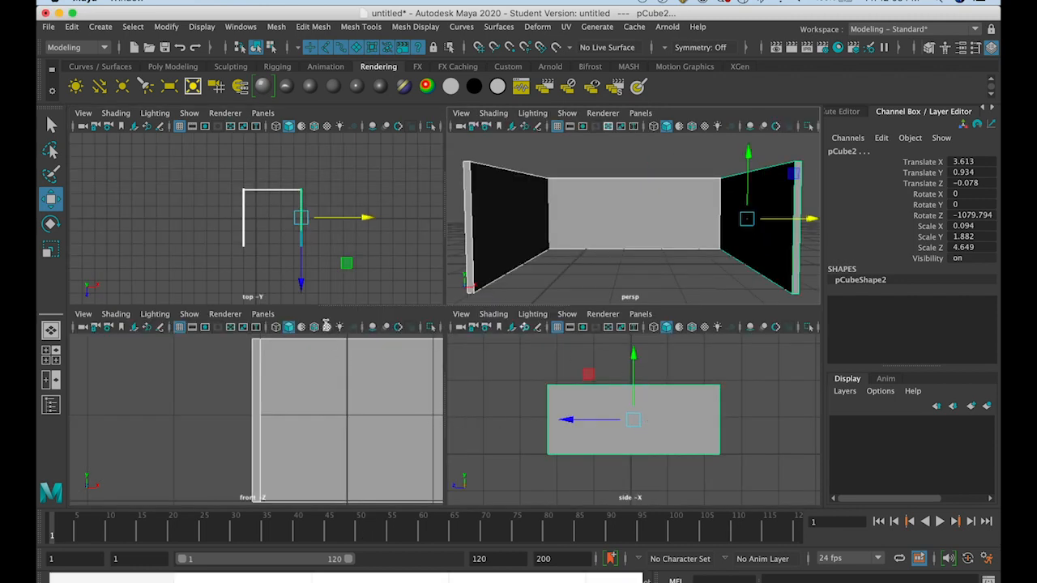
pyautogui.press('space')
pyautogui.scroll(-5, 308, 391)
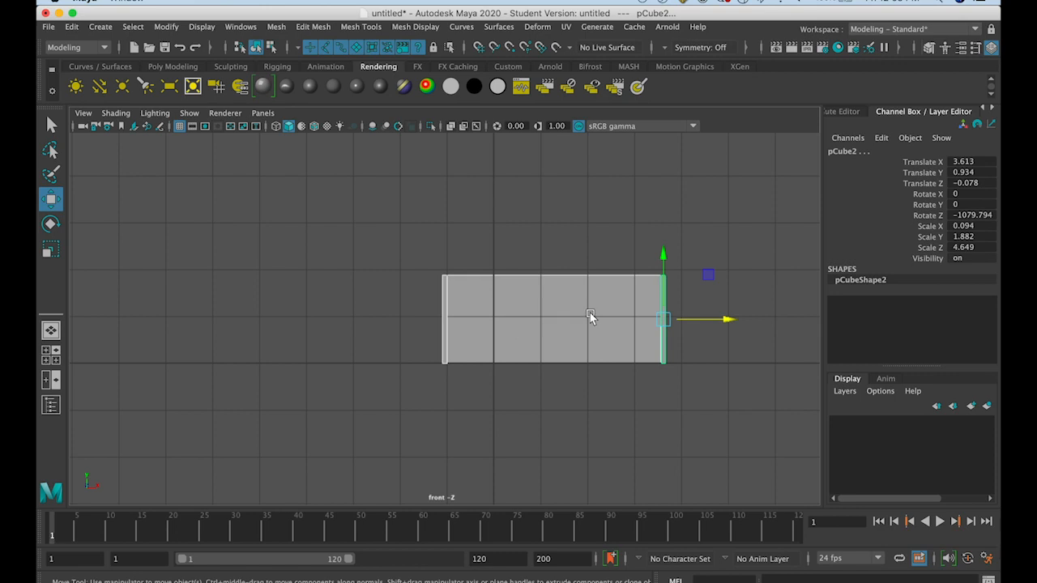
pyautogui.scroll(3, 590, 313)
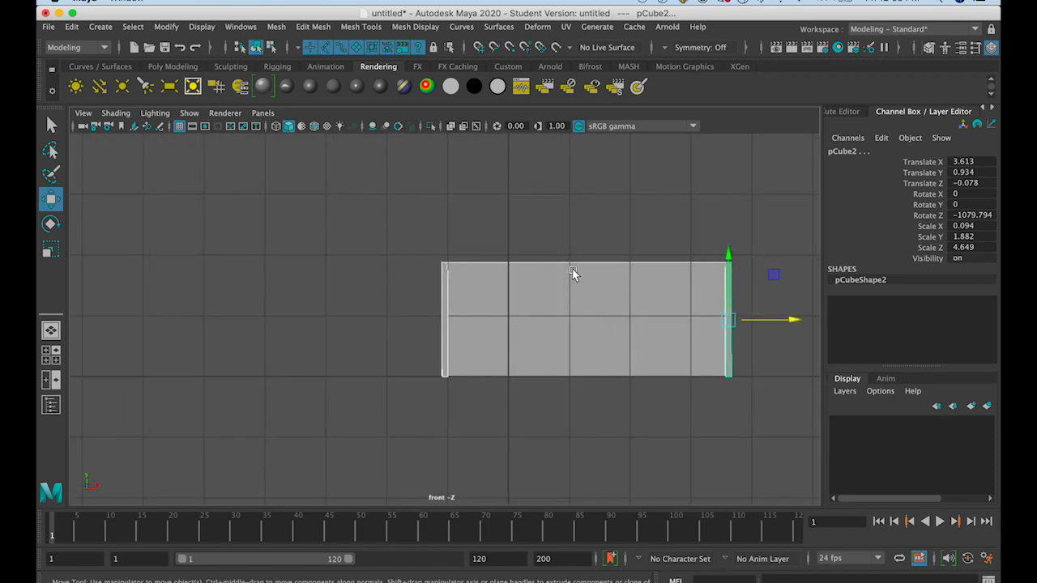
# Try moving the back wall sideways in the front view to about Translate X -4.069, and check it in the four-view layout
pyautogui.click(563, 297)
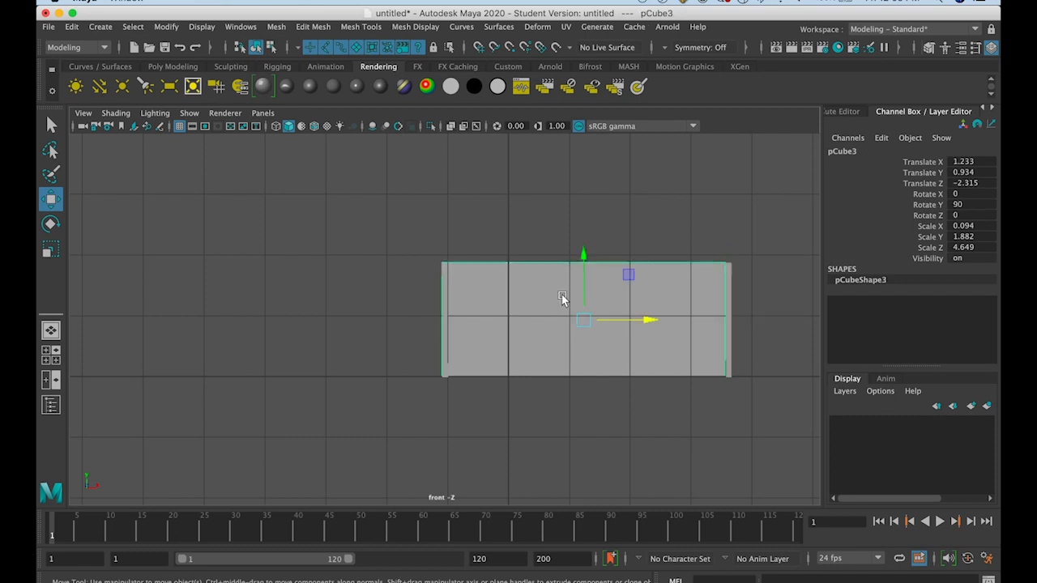
pyautogui.moveTo(605, 319); pyautogui.dragTo(290, 317)
pyautogui.press('space')
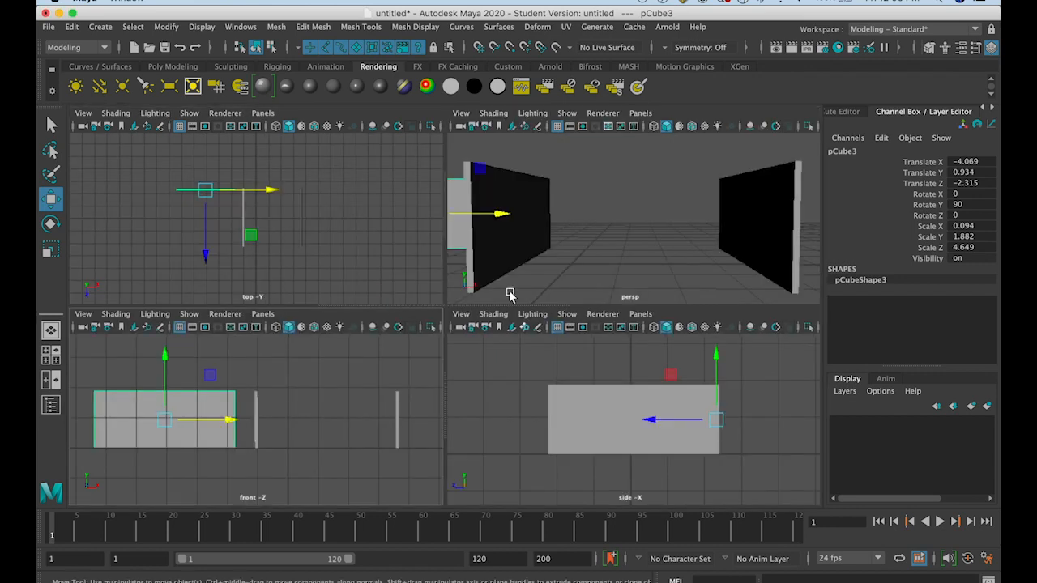
pyautogui.scroll(-1, 509, 291)
pyautogui.keyDown('alt'); pyautogui.moveTo(535, 236); pyautogui.dragTo(502, 293); pyautogui.keyUp('alt')
pyautogui.scroll(-10, 502, 293)
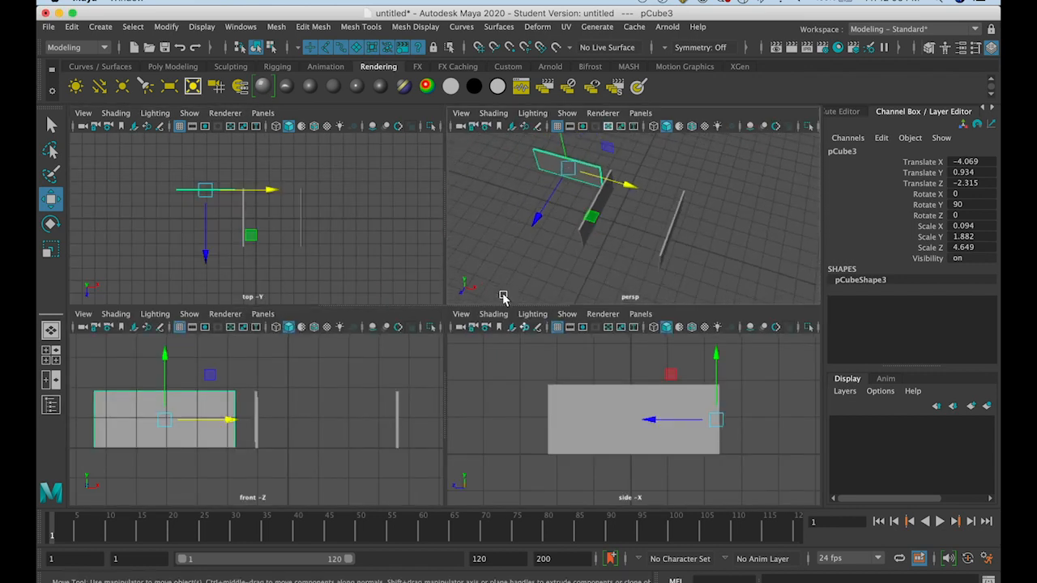
# Try moving the back wall along Z to about -363.08, and undo its last two moves
pyautogui.moveTo(613, 254); pyautogui.dragTo(703, 128)
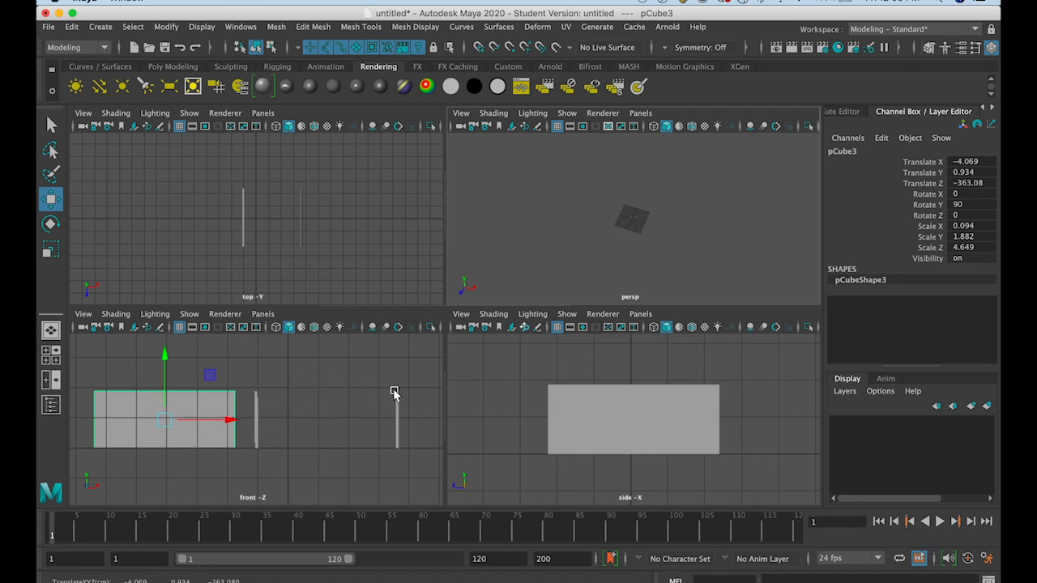
pyautogui.keyDown('alt'); pyautogui.moveTo(609, 233); pyautogui.dragTo(640, 181); pyautogui.keyUp('alt')
pyautogui.scroll(6, 647, 214)
pyautogui.scroll(-2, 654, 240)
pyautogui.press('space')
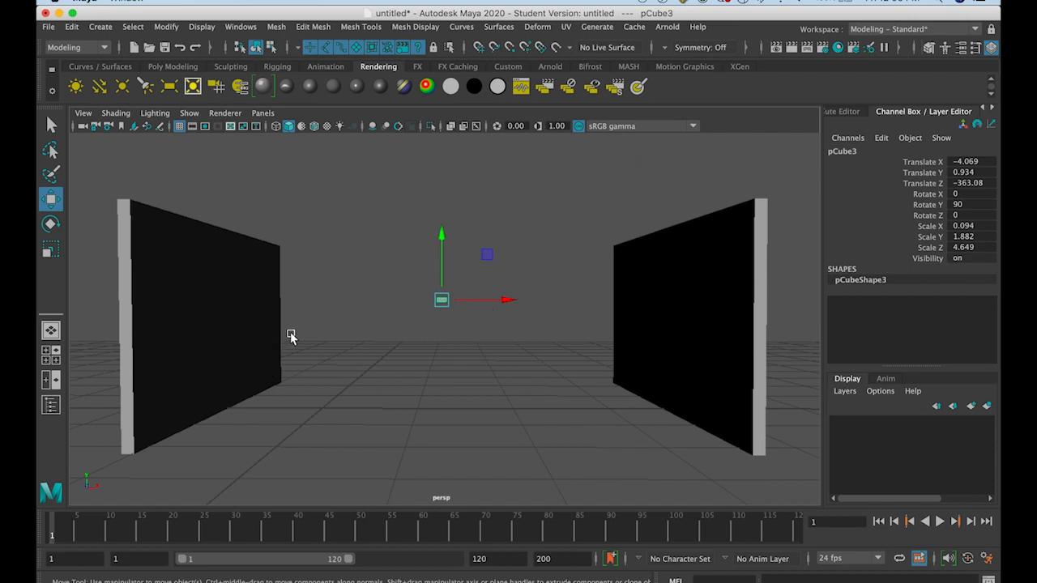
pyautogui.hotkey('ctrl', 'z')
pyautogui.hotkey('ctrl', 'z')
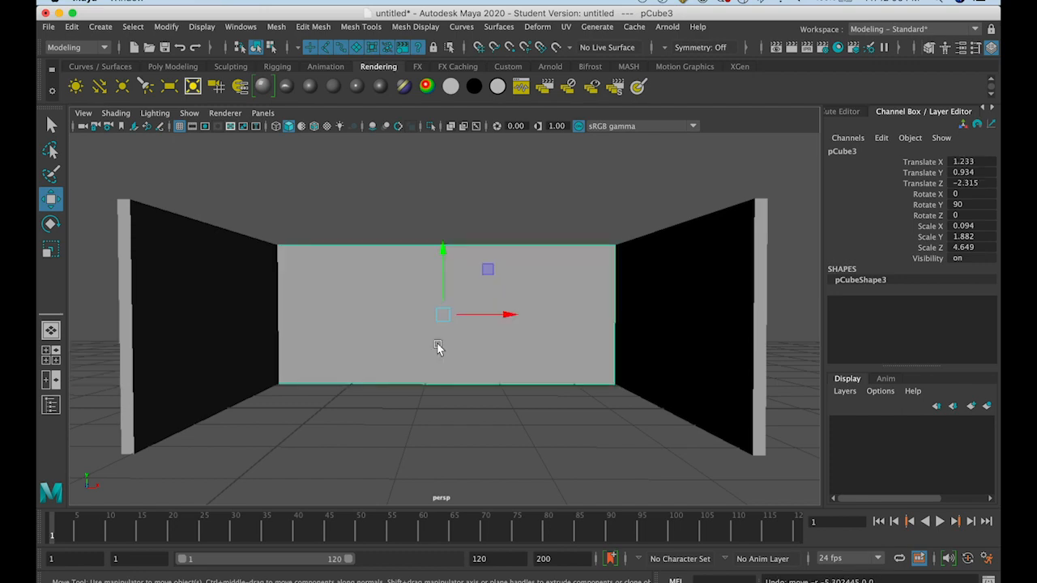
# Create a polygon cube on the floor between the walls and flatten it to about Scale Y 0.316
pyautogui.moveTo(434, 386)
pyautogui.keyDown('alt'); pyautogui.mouseDown()
pyautogui.moveTo(387, 411)
pyautogui.moveTo(407, 407)
pyautogui.moveTo(450, 367)
pyautogui.moveTo(437, 395)
pyautogui.mouseUp(); pyautogui.keyUp('alt')
pyautogui.scroll(-5, 387, 410)
pyautogui.scroll(4, 435, 390)
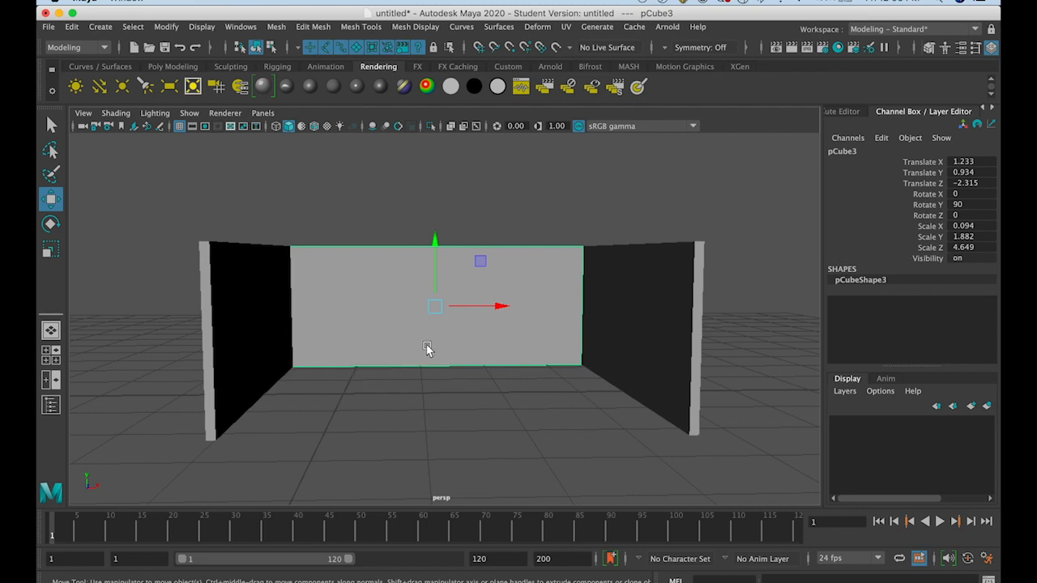
pyautogui.click(101, 27)
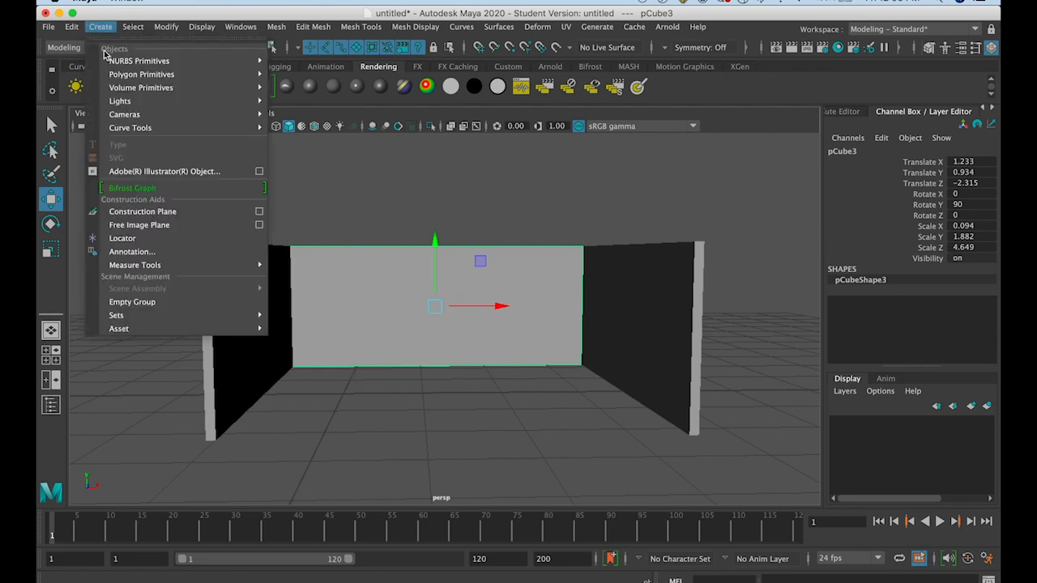
pyautogui.moveTo(113, 74)
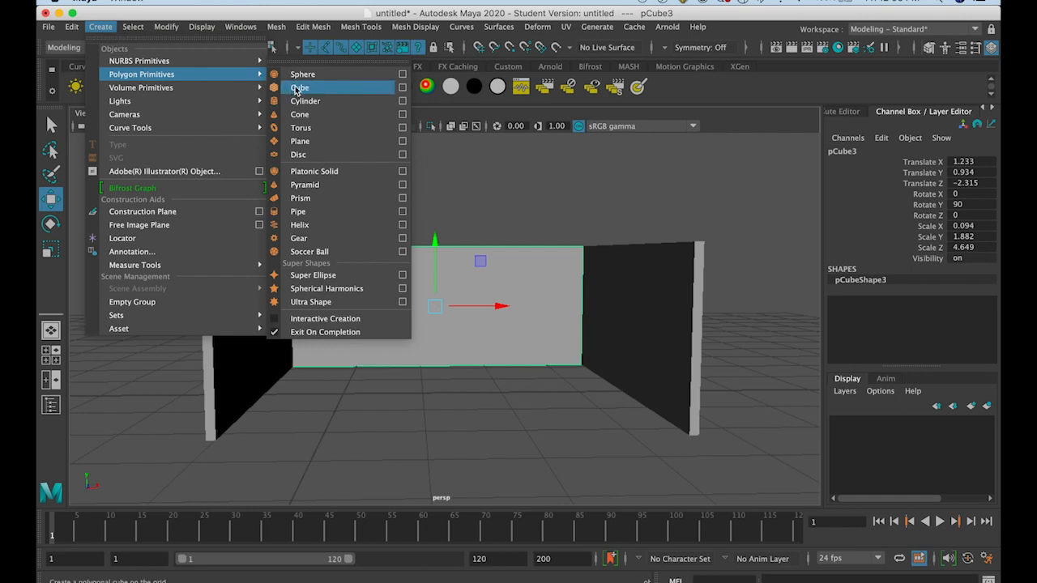
pyautogui.click(296, 89)
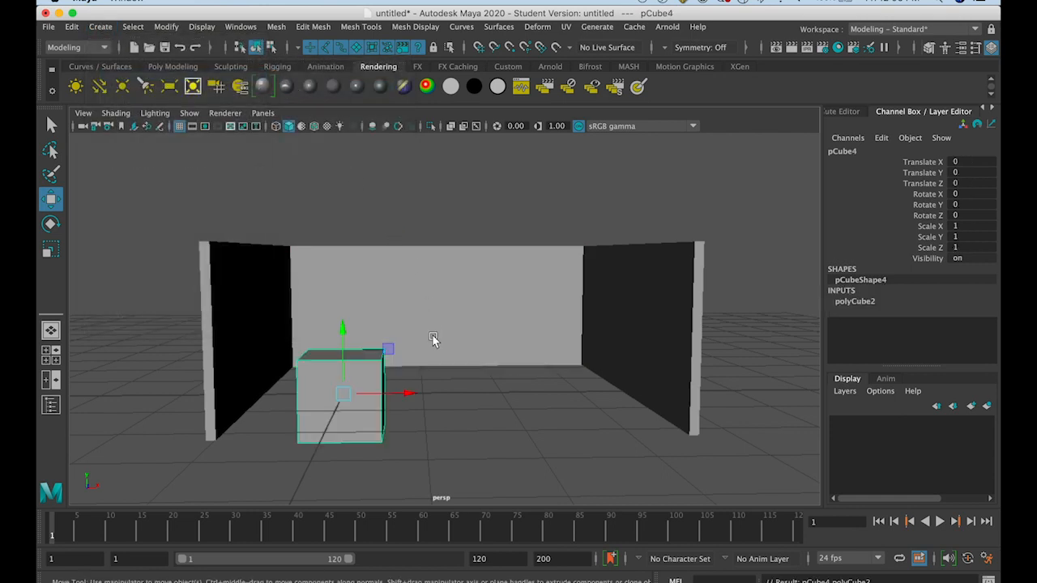
pyautogui.click(51, 250)
pyautogui.moveTo(342, 340); pyautogui.dragTo(343, 376)
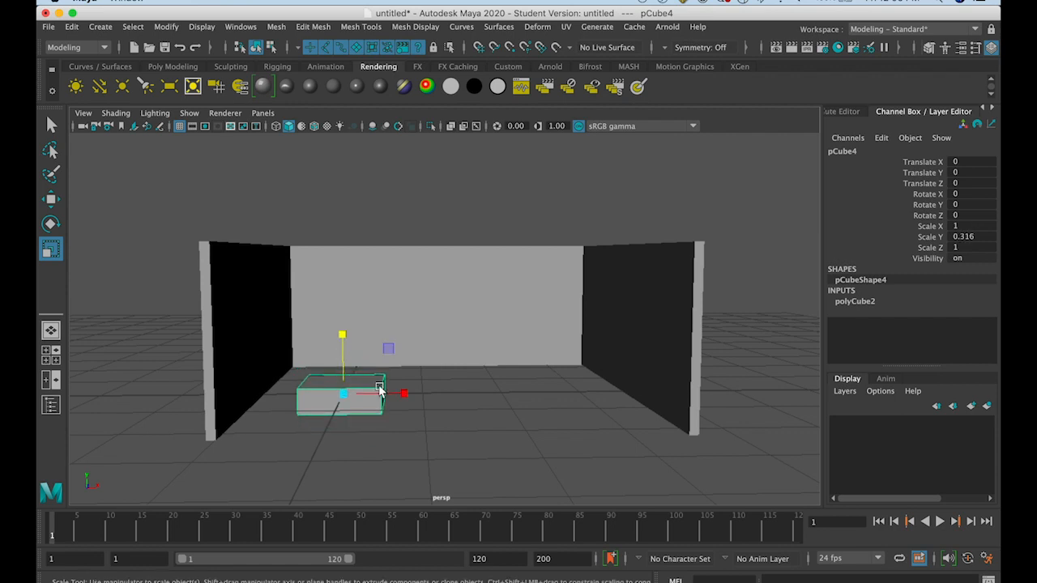
# Widen the flattened cube to about Scale X 1.903 and raise it to about Translate Y 0.169
pyautogui.moveTo(402, 392); pyautogui.dragTo(456, 405)
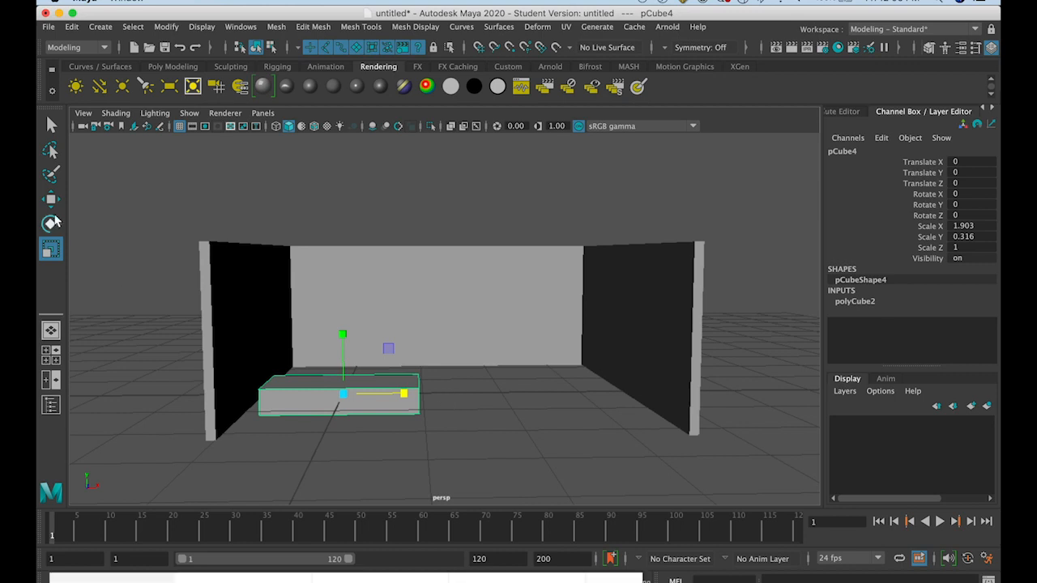
pyautogui.keyDown('alt'); pyautogui.moveTo(329, 405); pyautogui.dragTo(271, 435); pyautogui.keyUp('alt')
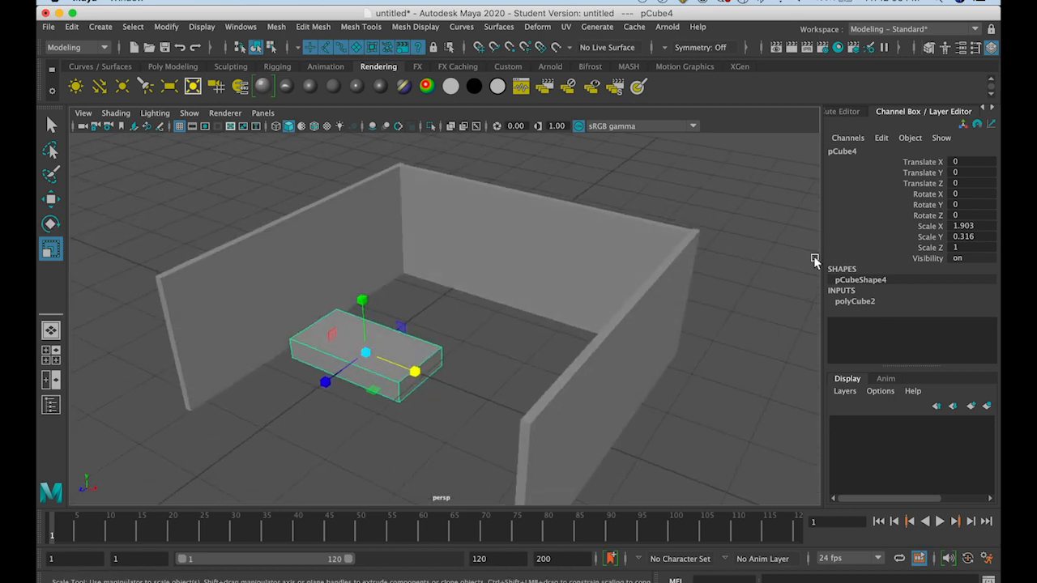
pyautogui.press('w')
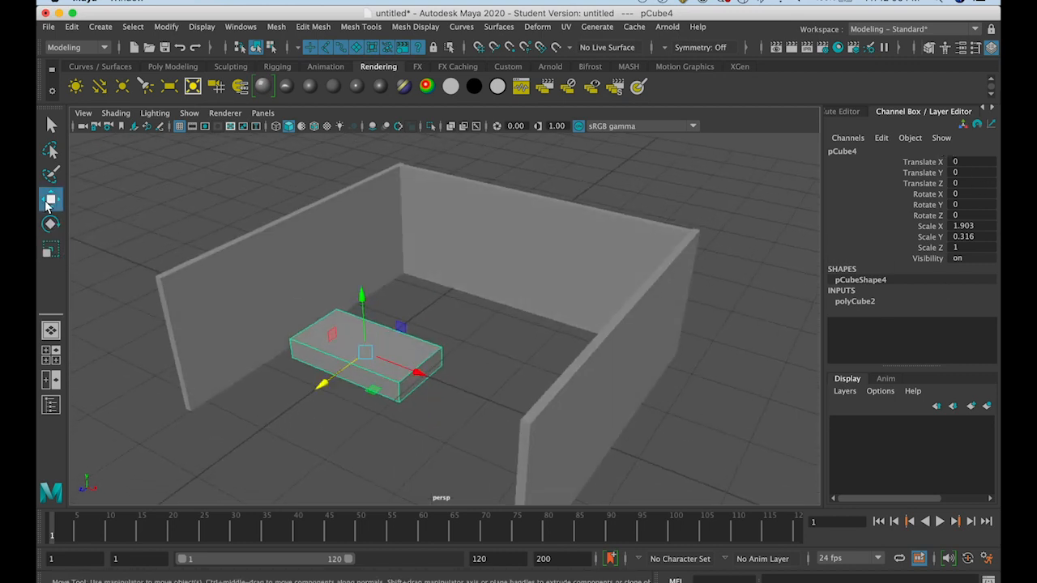
pyautogui.moveTo(362, 318); pyautogui.dragTo(406, 283)
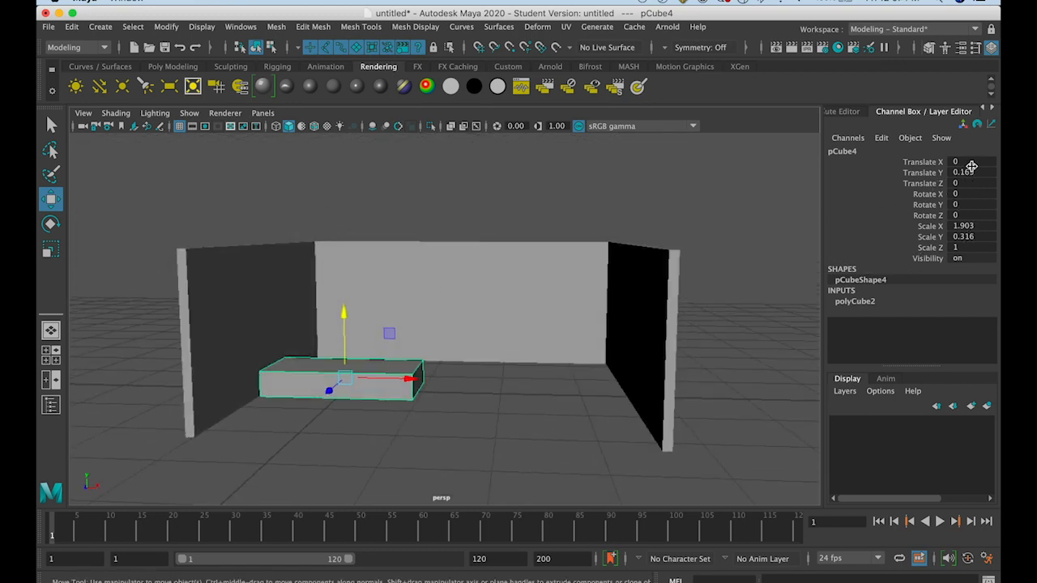
pyautogui.keyDown('alt'); pyautogui.moveTo(624, 303); pyautogui.dragTo(327, 396); pyautogui.keyUp('alt')
pyautogui.click(405, 324)
pyautogui.click(346, 344)
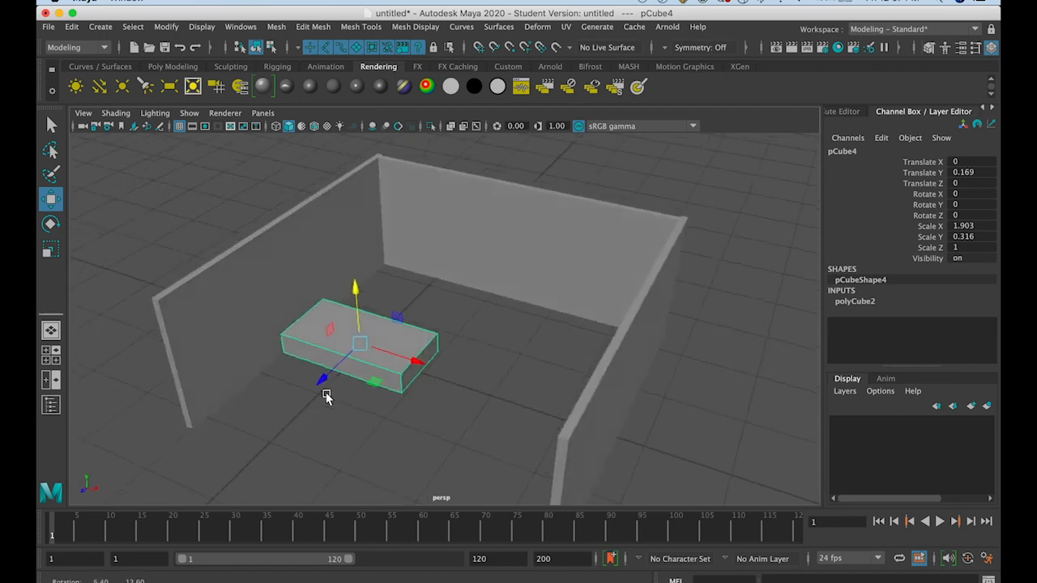
# Reposition the flattened cube on the floor toward the back wall, at about Translate Y 0.148 and Translate Z -0.511
pyautogui.keyDown('alt'); pyautogui.moveTo(323, 359); pyautogui.dragTo(358, 352); pyautogui.keyUp('alt')
pyautogui.keyDown('alt'); pyautogui.moveTo(357, 352); pyautogui.dragTo(350, 304); pyautogui.keyUp('alt')
pyautogui.moveTo(387, 273); pyautogui.dragTo(418, 275)
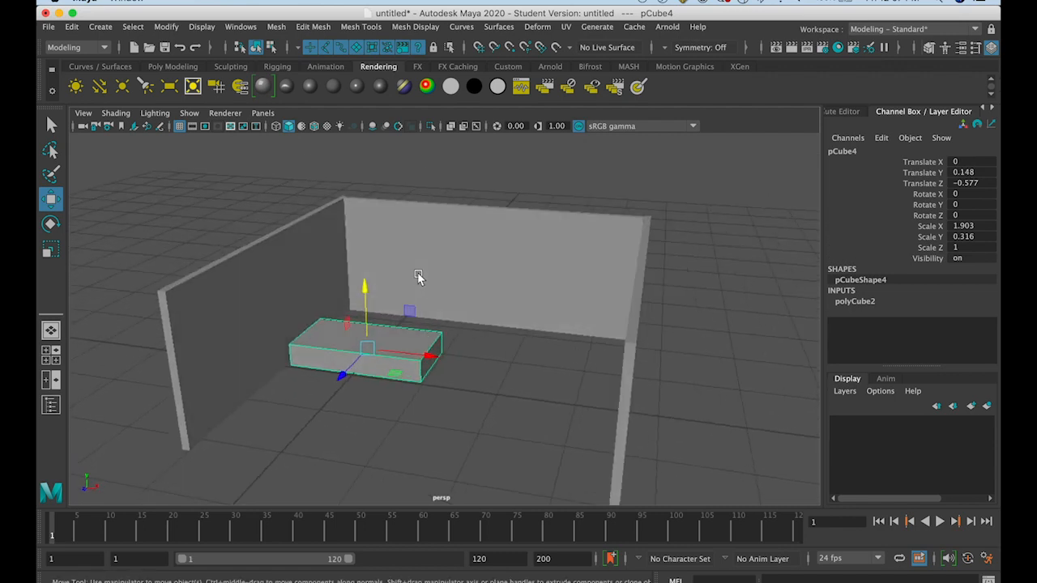
pyautogui.moveTo(347, 370)
pyautogui.mouseDown()
pyautogui.moveTo(338, 378)
pyautogui.moveTo(380, 359)
pyautogui.moveTo(360, 365)
pyautogui.mouseUp()
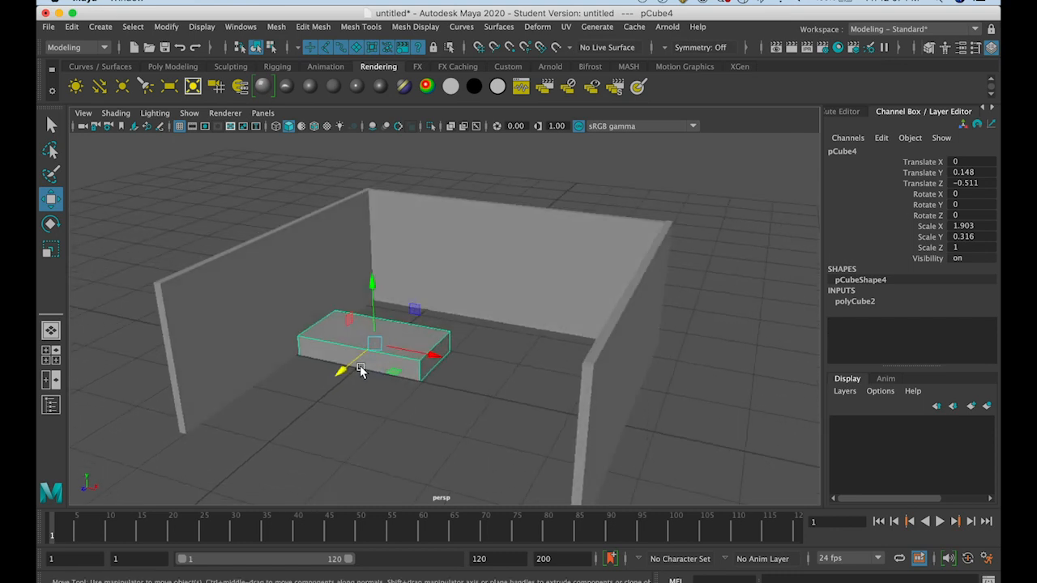
# Duplicate the back wall, move the copy forward to about Translate Z -2.168, and shrink it to about Scale Y 0.507 and Scale Z 0.574
pyautogui.click(485, 287)
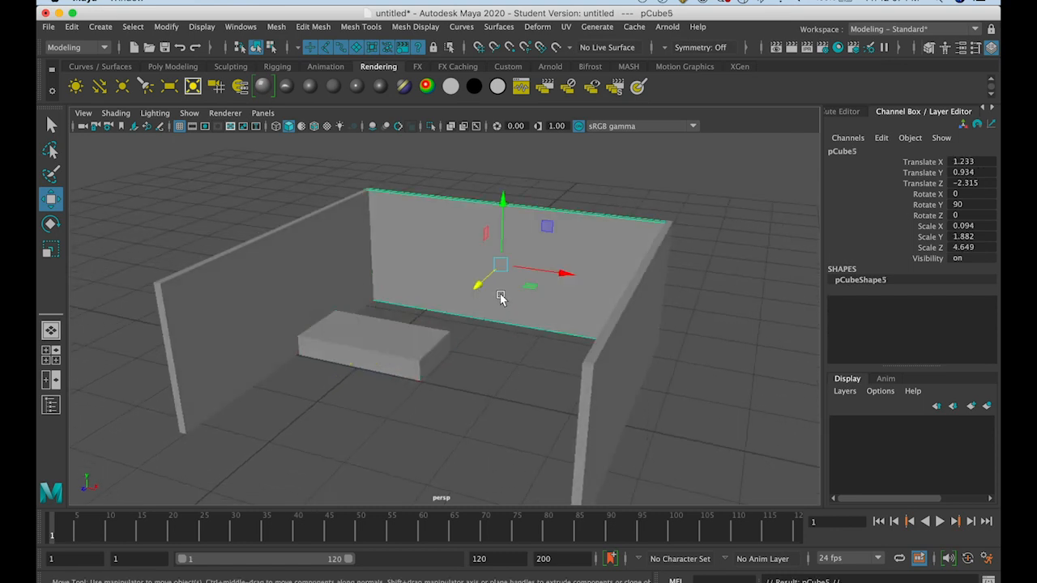
pyautogui.moveTo(478, 285); pyautogui.dragTo(469, 287)
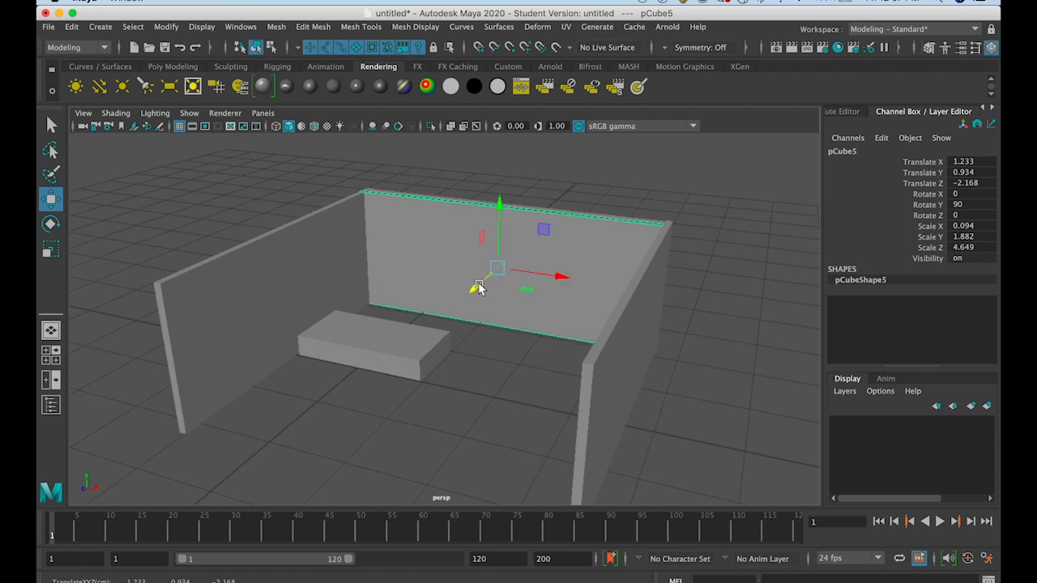
pyautogui.click(51, 249)
pyautogui.moveTo(499, 217); pyautogui.dragTo(490, 273)
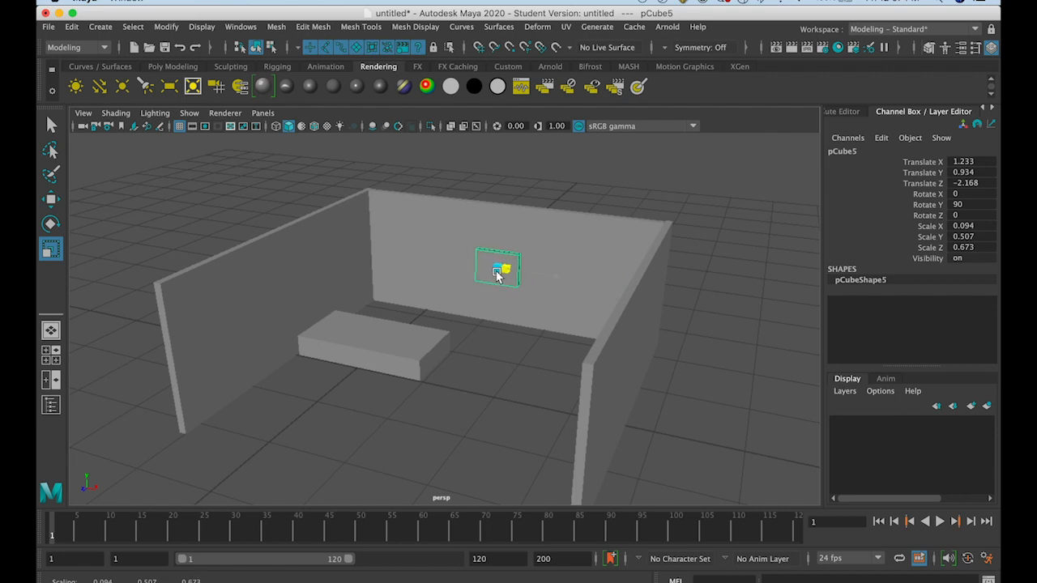
# Move the small wall panel above the flattened box, to about Translate X -0.084 and Translate Z -2.221
pyautogui.click(52, 202)
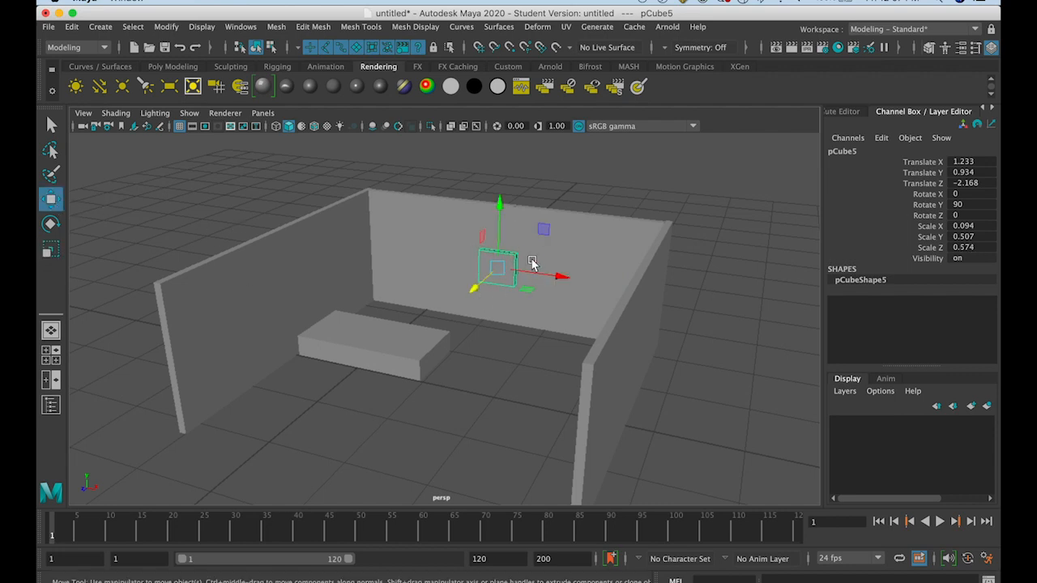
pyautogui.moveTo(539, 275); pyautogui.dragTo(475, 319)
pyautogui.press('f')
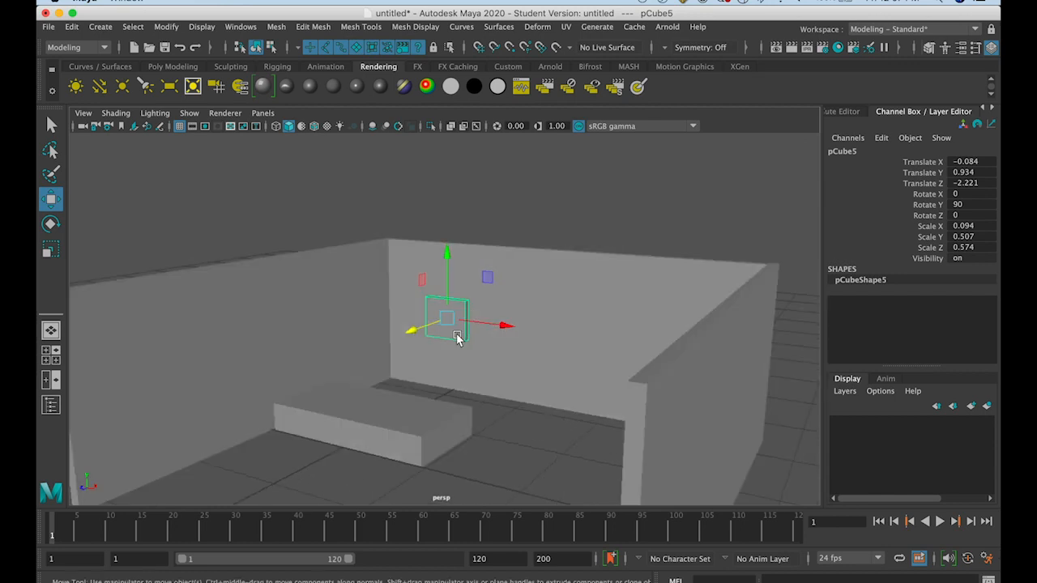
# Create a polygon sphere in the room and move it along X to about Translate X 1.297
pyautogui.moveTo(450, 359)
pyautogui.keyDown('alt'); pyautogui.mouseDown()
pyautogui.moveTo(454, 370)
pyautogui.moveTo(438, 368)
pyautogui.moveTo(477, 371)
pyautogui.moveTo(462, 354)
pyautogui.mouseUp(); pyautogui.keyUp('alt')
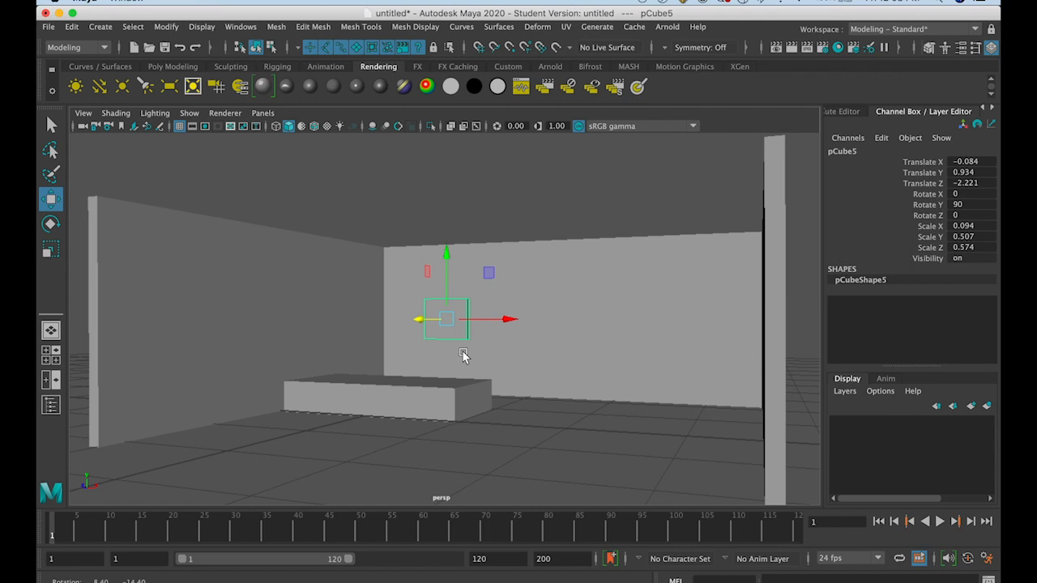
pyautogui.keyDown('alt'); pyautogui.moveTo(463, 355); pyautogui.dragTo(455, 425); pyautogui.keyUp('alt')
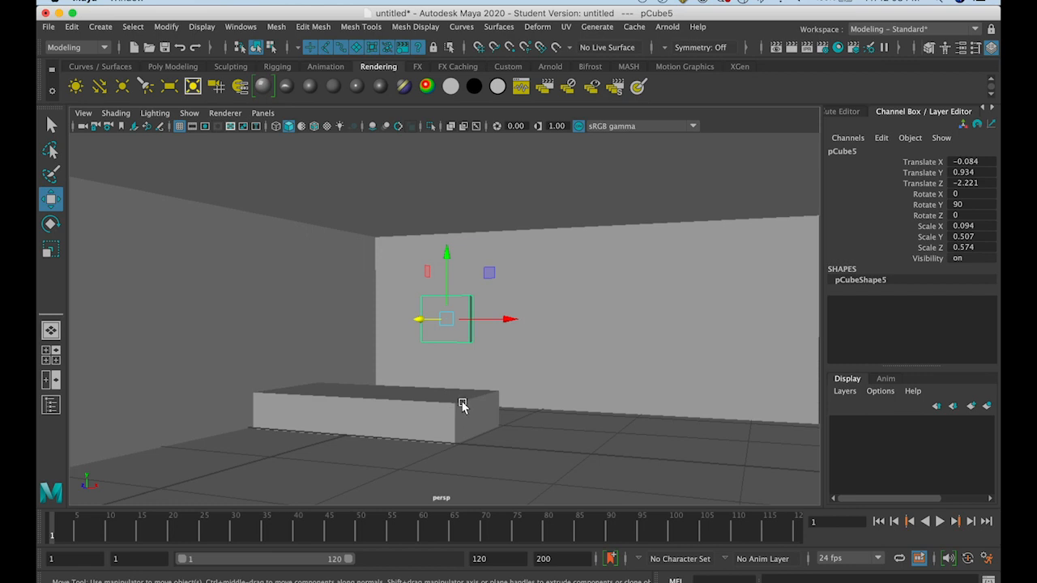
pyautogui.scroll(-5, 462, 405)
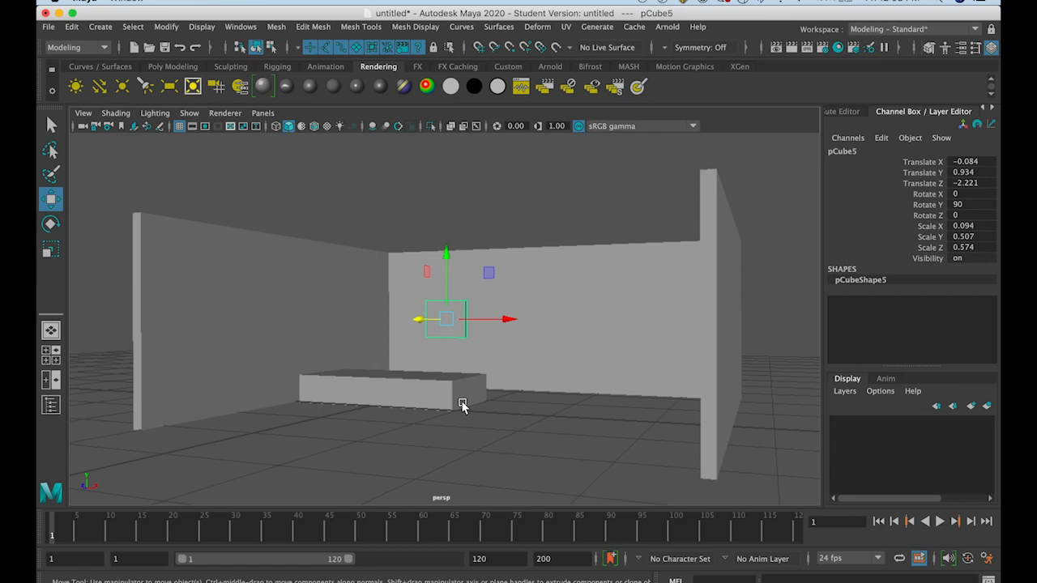
pyautogui.moveTo(462, 405)
pyautogui.keyDown('alt'); pyautogui.mouseDown()
pyautogui.moveTo(454, 407)
pyautogui.moveTo(469, 406)
pyautogui.mouseUp(); pyautogui.keyUp('alt')
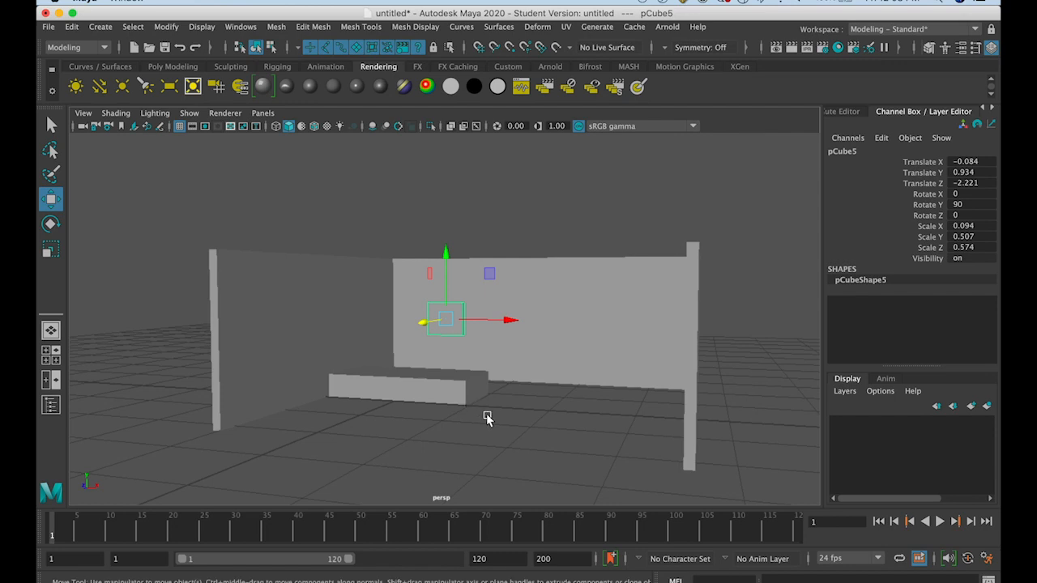
pyautogui.keyDown('alt'); pyautogui.moveTo(515, 377); pyautogui.dragTo(529, 380); pyautogui.keyUp('alt')
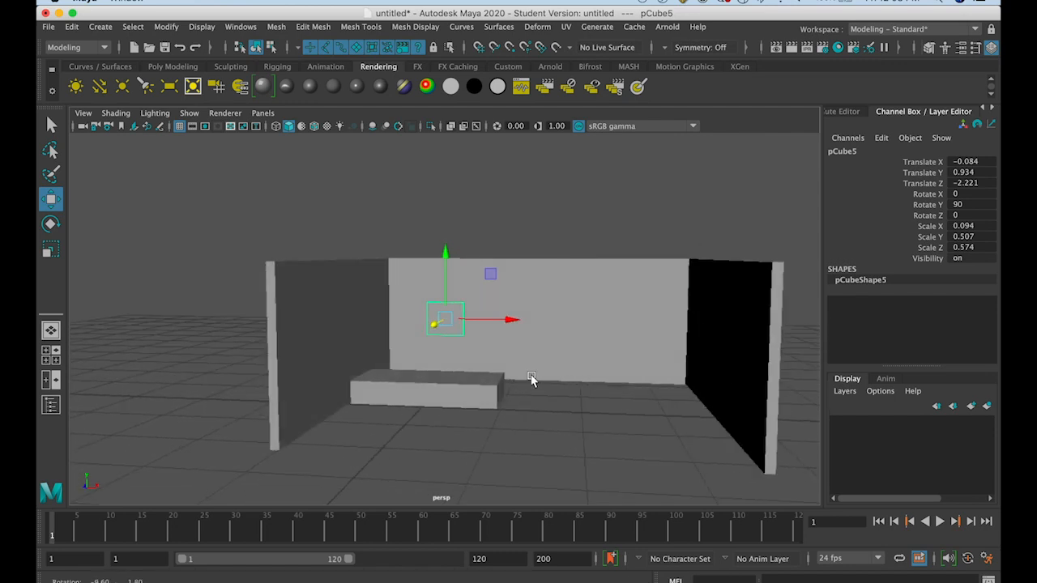
pyautogui.click(100, 27)
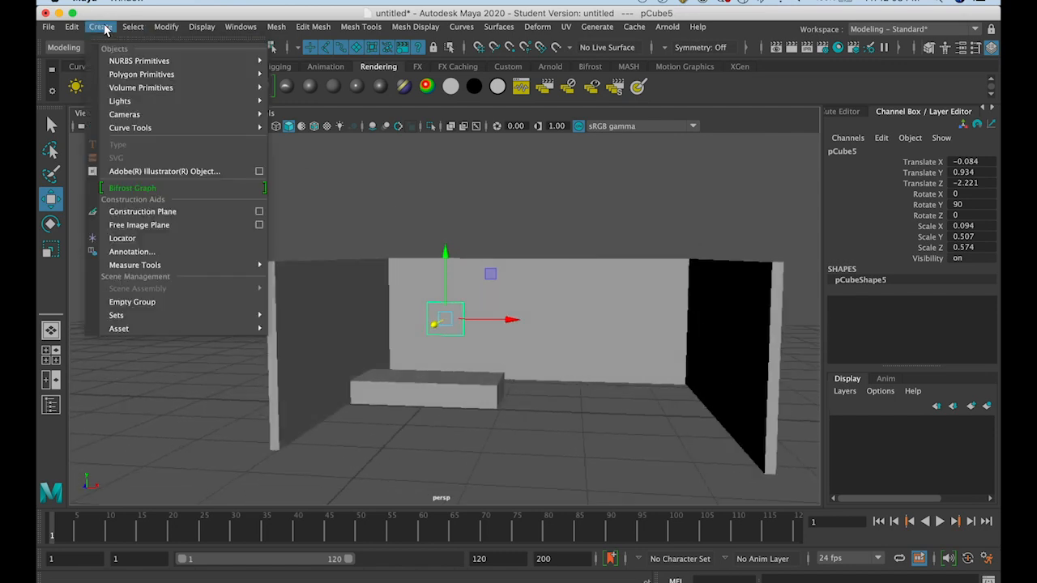
pyautogui.moveTo(113, 74)
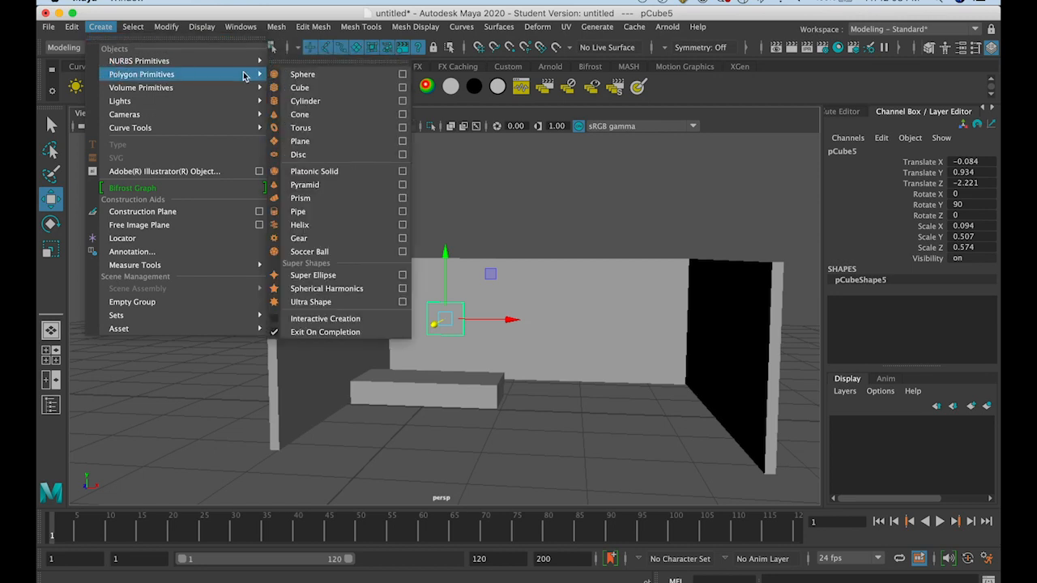
pyautogui.click(302, 73)
pyautogui.moveTo(489, 411); pyautogui.dragTo(584, 413)
# Scale the sphere uniformly to about 0.22 and move it along X toward the right wall
pyautogui.click(48, 250)
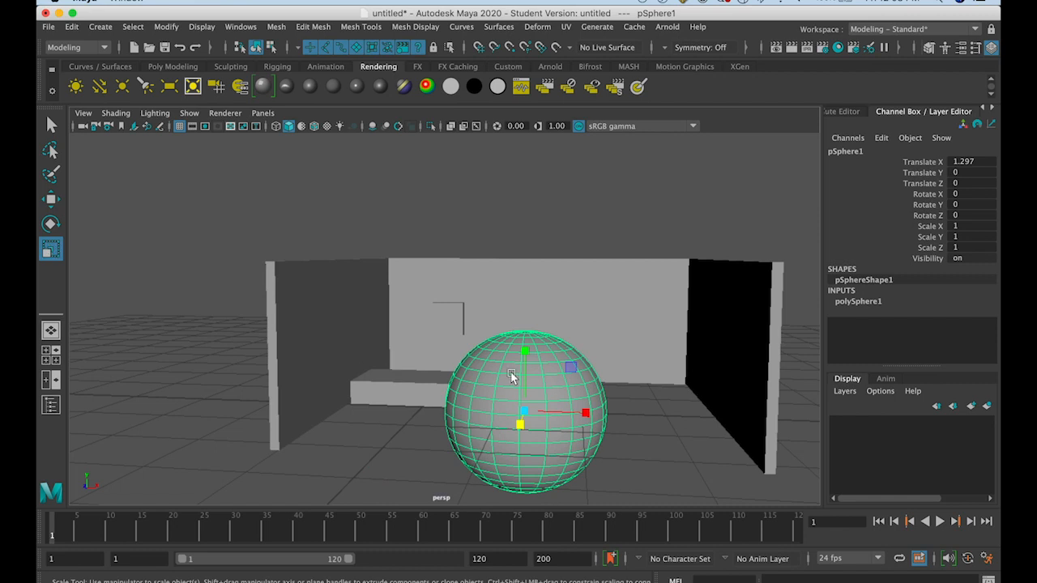
pyautogui.moveTo(527, 356); pyautogui.dragTo(529, 399)
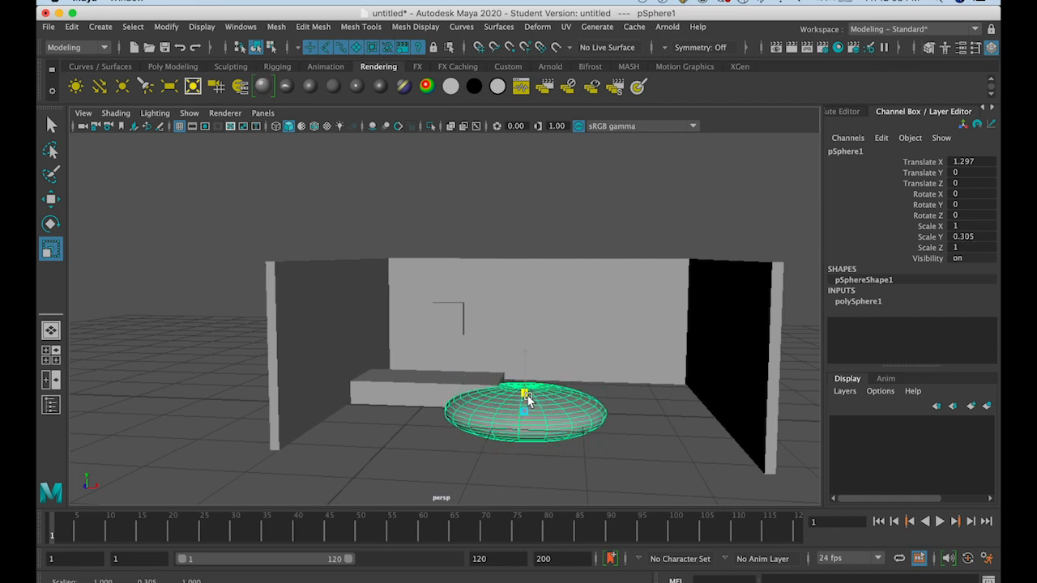
pyautogui.hotkey('ctrl', 'z')
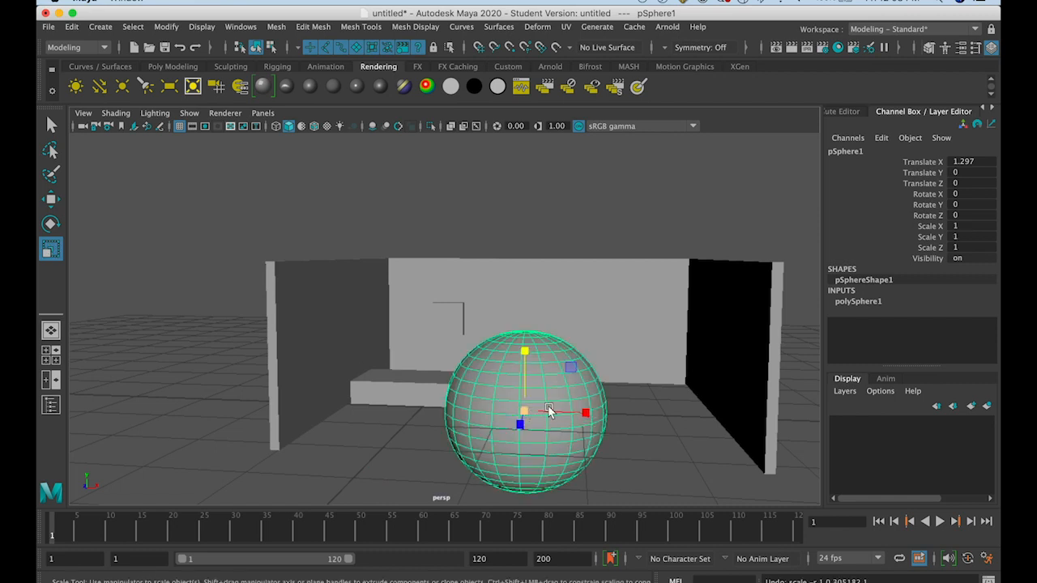
pyautogui.moveTo(523, 412); pyautogui.dragTo(414, 476)
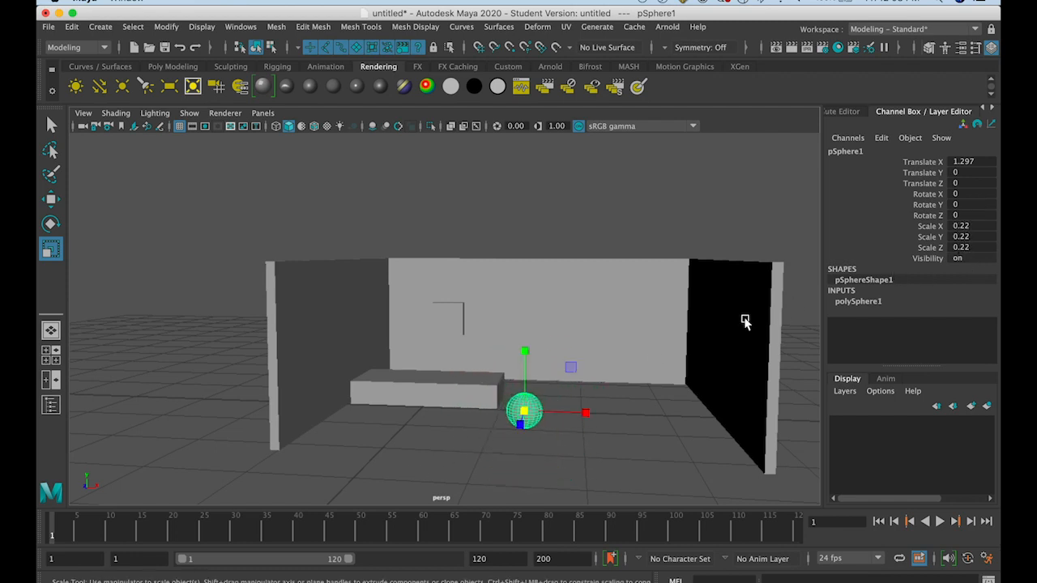
pyautogui.moveTo(537, 419)
pyautogui.keyDown('alt'); pyautogui.mouseDown()
pyautogui.moveTo(530, 430)
pyautogui.moveTo(547, 422)
pyautogui.mouseUp(); pyautogui.keyUp('alt')
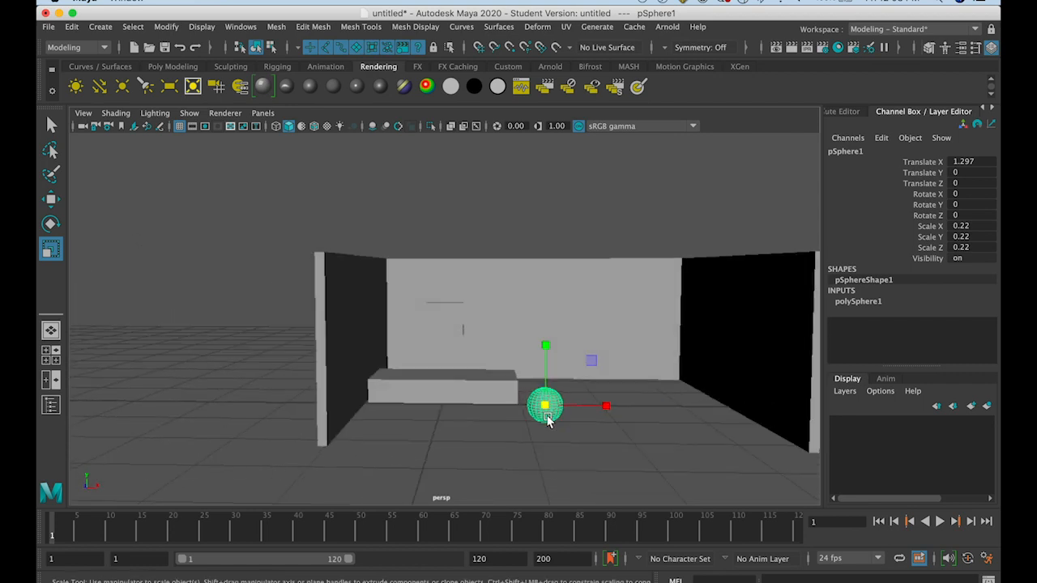
pyautogui.click(51, 203)
pyautogui.moveTo(603, 403); pyautogui.dragTo(682, 405)
# Duplicate the back wall, lower the copy to about Translate Y -0.776, and set its Scale Y to 0.1
pyautogui.click(535, 341)
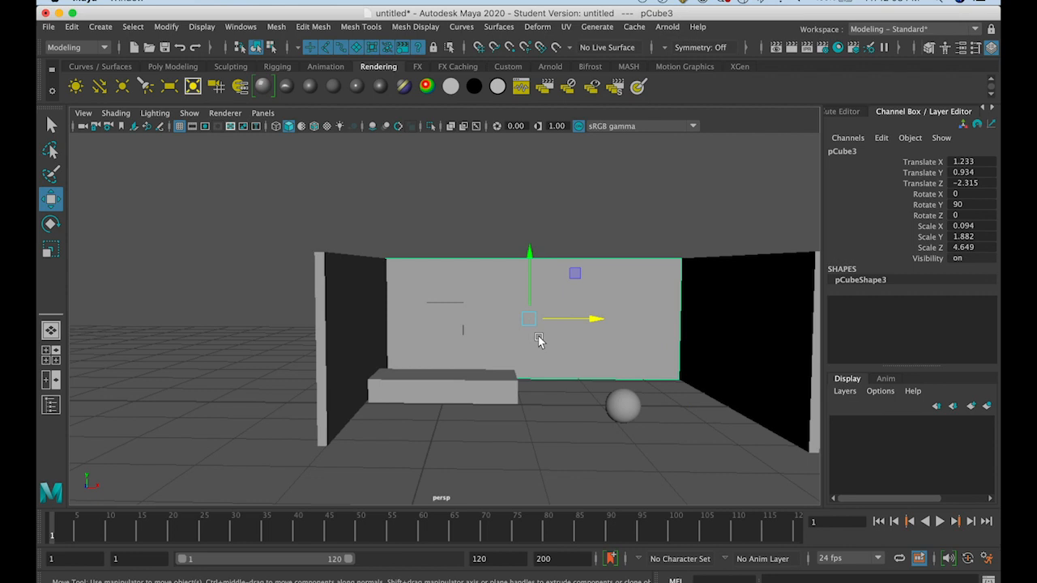
pyautogui.moveTo(528, 278); pyautogui.dragTo(527, 387)
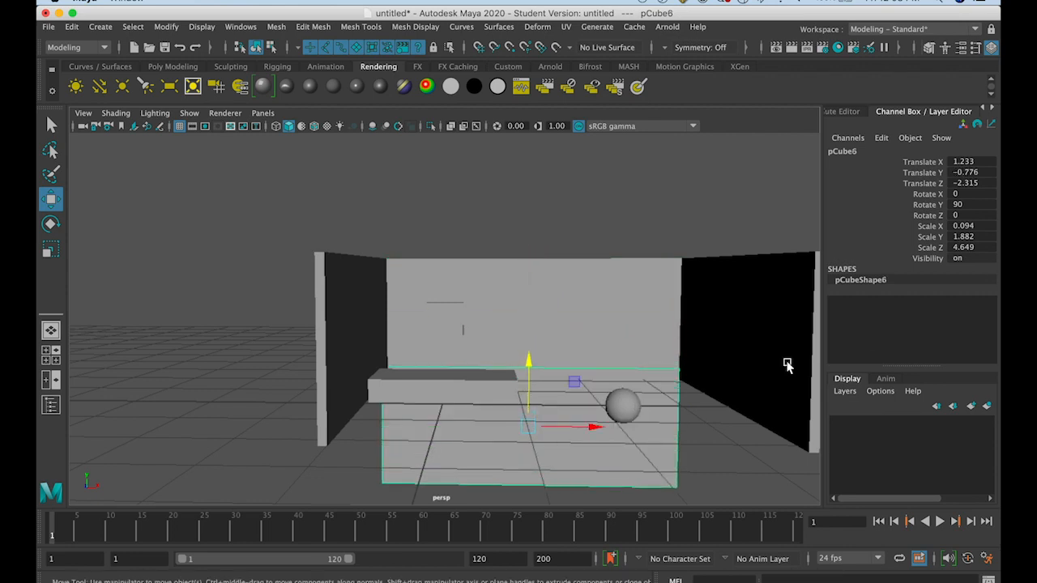
pyautogui.doubleClick(982, 236)
pyautogui.write('0.1')
pyautogui.press('Return')
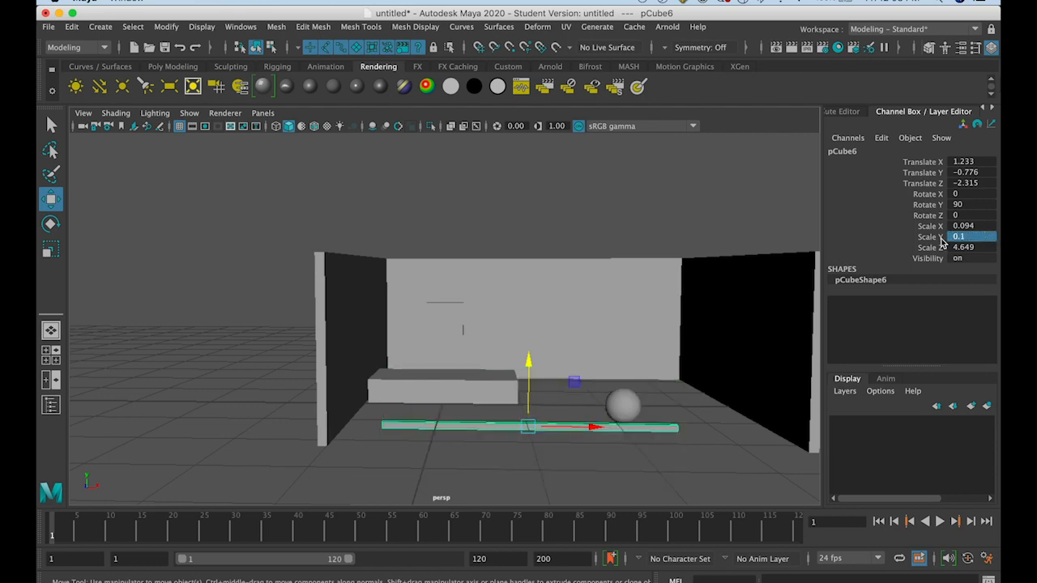
# Extend the thin wall copy into a floor slab with Scale X 10 and Scale Z 5
pyautogui.doubleClick(968, 226)
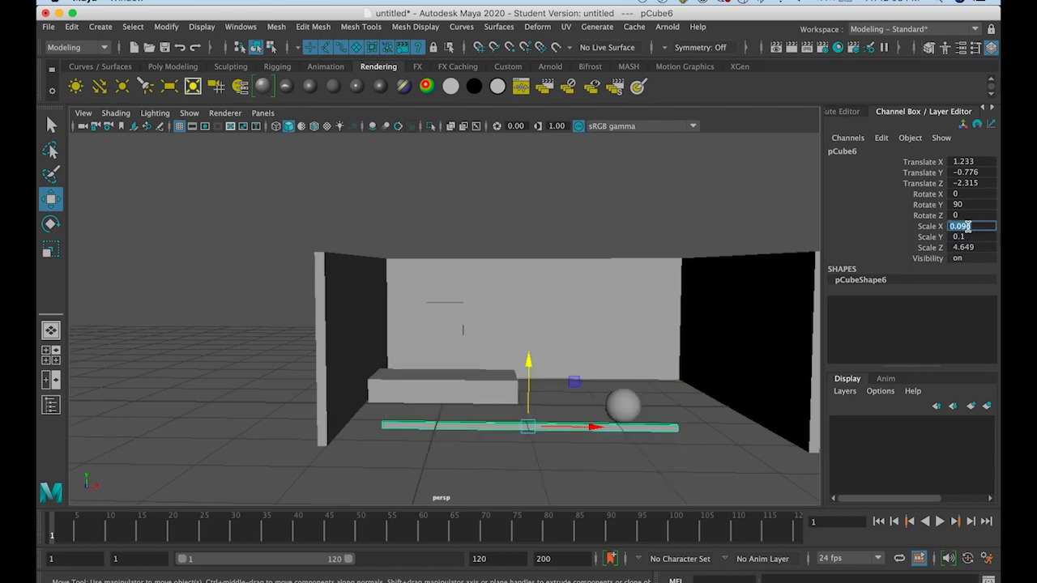
pyautogui.press('Return')
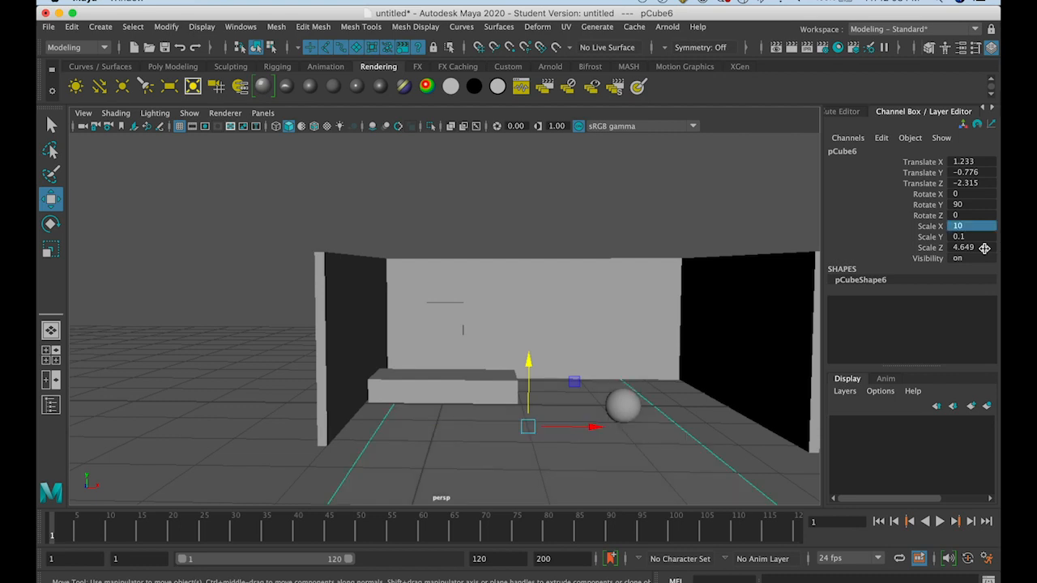
pyautogui.doubleClick(981, 248)
pyautogui.write('5')
pyautogui.press('Return')
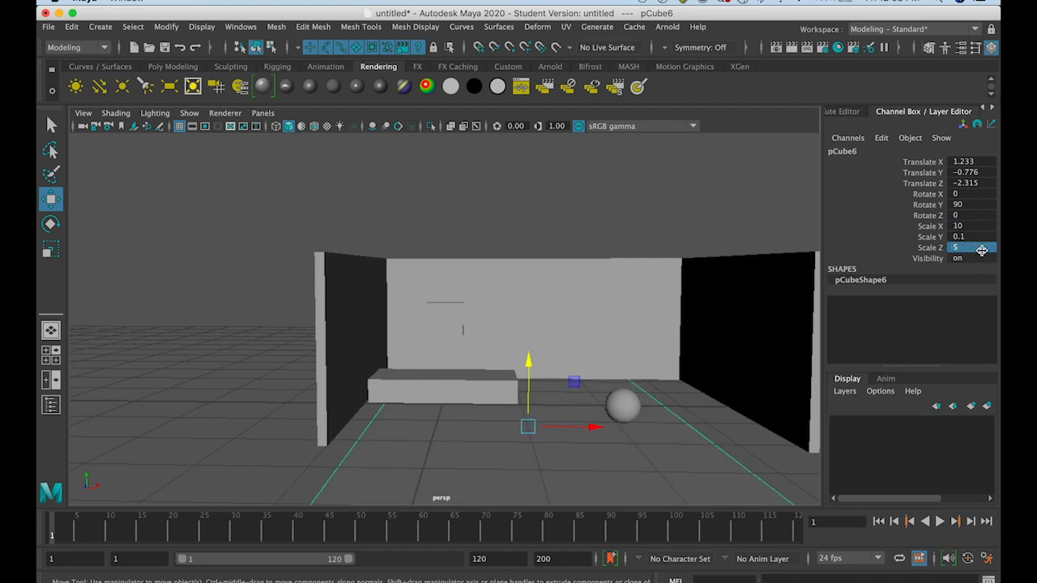
# Shorten the floor slab to about Scale X 6.308
pyautogui.keyDown('alt'); pyautogui.moveTo(698, 309); pyautogui.dragTo(729, 381); pyautogui.keyUp('alt')
pyautogui.click(52, 252)
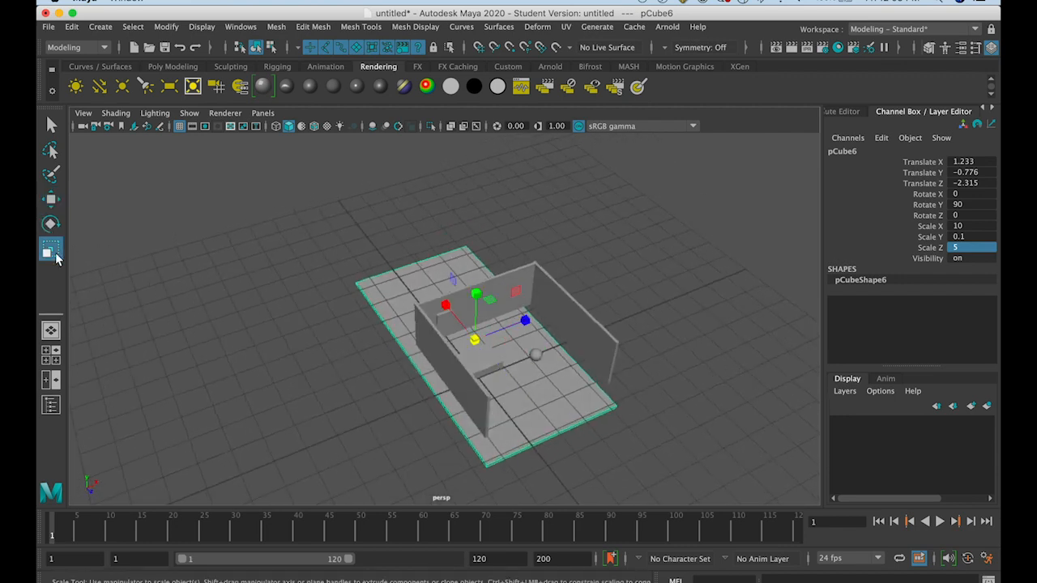
pyautogui.moveTo(443, 303); pyautogui.dragTo(456, 319)
# Fit the floor slab under the three walls at about Translate X 1.314, Y -0.048 and Z -1.115
pyautogui.click(51, 199)
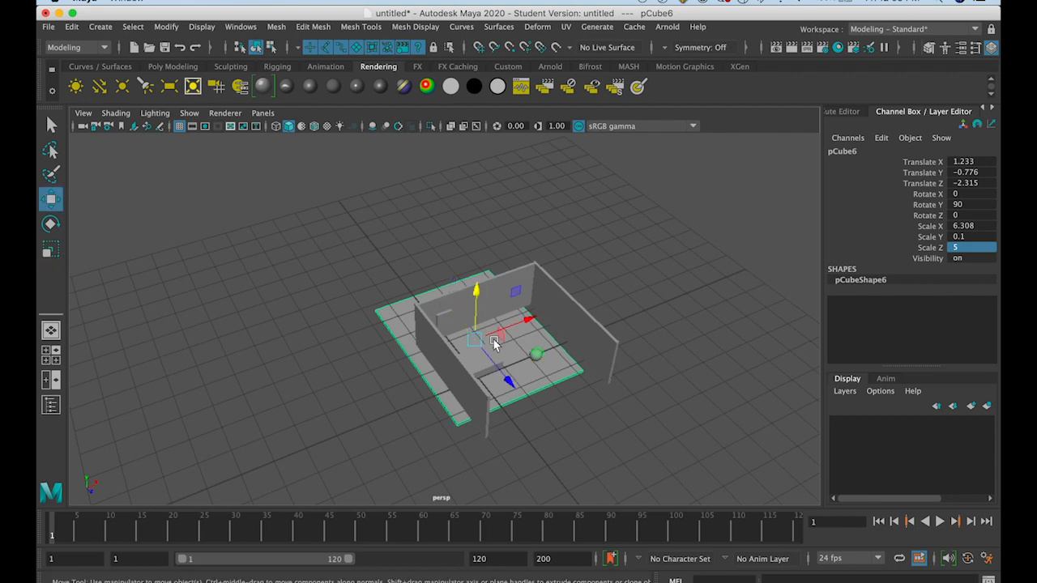
pyautogui.moveTo(506, 374); pyautogui.dragTo(493, 396)
pyautogui.moveTo(507, 346); pyautogui.dragTo(479, 331)
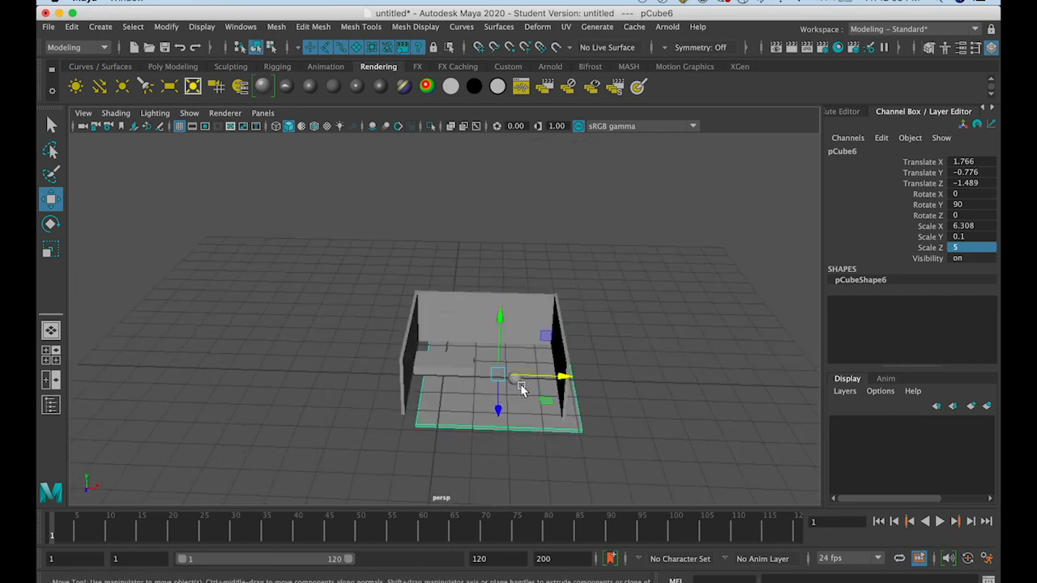
pyautogui.moveTo(527, 381); pyautogui.dragTo(504, 331)
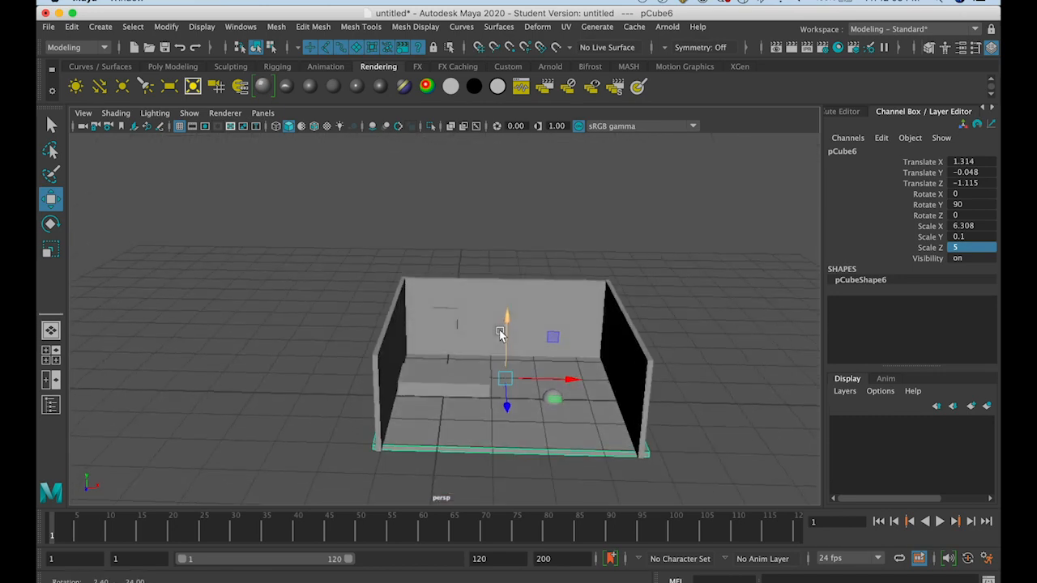
# Duplicate the flattened box and place the copy against the back wall at about Translate X 2.153 and Z -1.761
pyautogui.click(483, 396)
pyautogui.press('f')
pyautogui.keyDown('alt'); pyautogui.moveTo(481, 396); pyautogui.dragTo(460, 411); pyautogui.keyUp('alt')
pyautogui.scroll(-5, 459, 411)
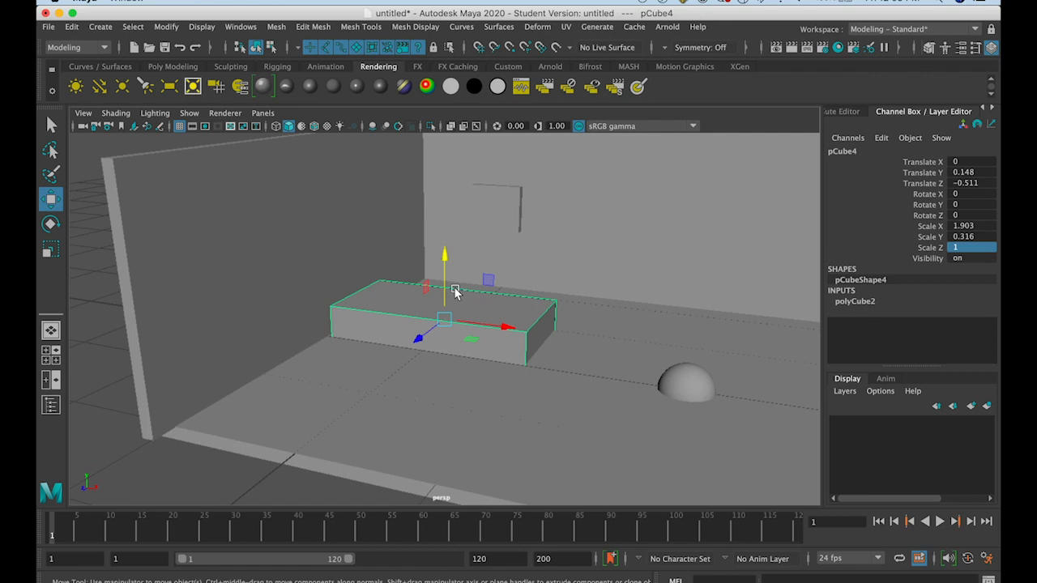
pyautogui.click(679, 390)
pyautogui.moveTo(689, 327); pyautogui.dragTo(518, 335)
pyautogui.click(510, 329)
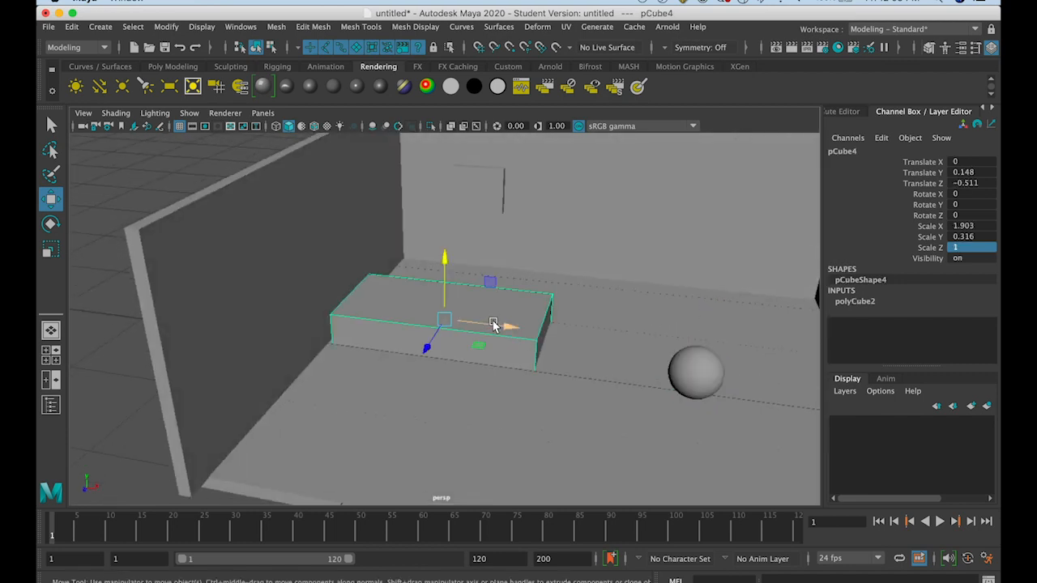
pyautogui.hotkey('ctrl', 'd')
pyautogui.keyDown('alt'); pyautogui.moveTo(493, 323); pyautogui.dragTo(721, 384); pyautogui.keyUp('alt')
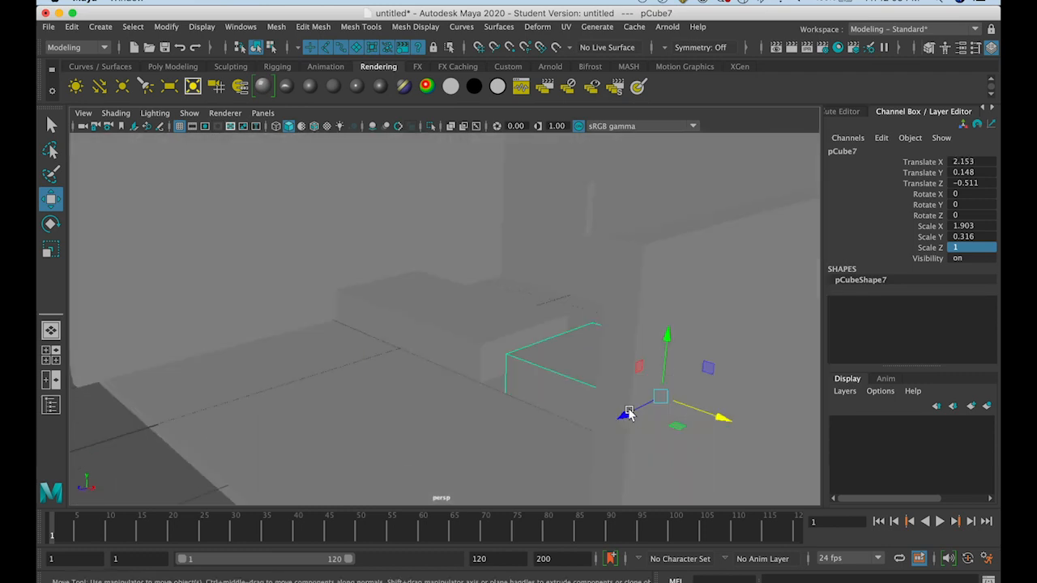
pyautogui.moveTo(628, 413); pyautogui.dragTo(690, 379)
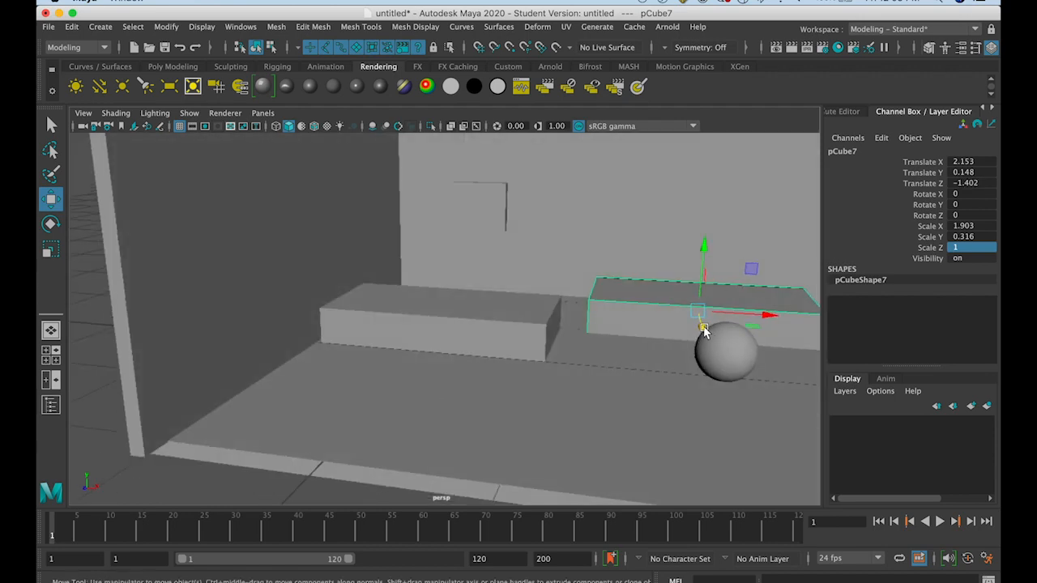
pyautogui.moveTo(703, 330); pyautogui.dragTo(701, 316)
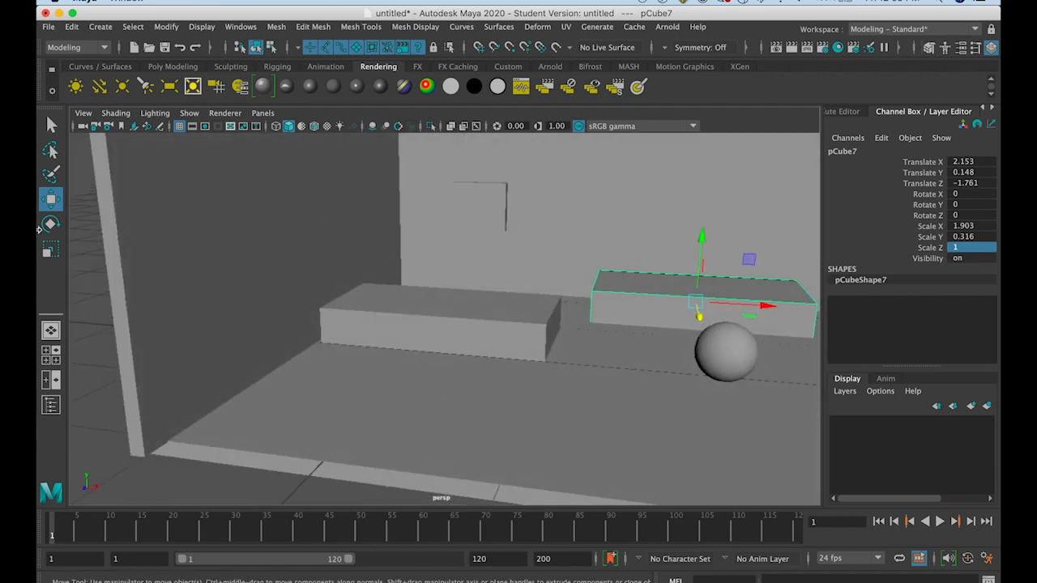
# Turn the box copy into a thin raised tabletop with about Scale Y 0.034 and Translate Y 0.508
pyautogui.click(50, 249)
pyautogui.moveTo(693, 243); pyautogui.dragTo(697, 301)
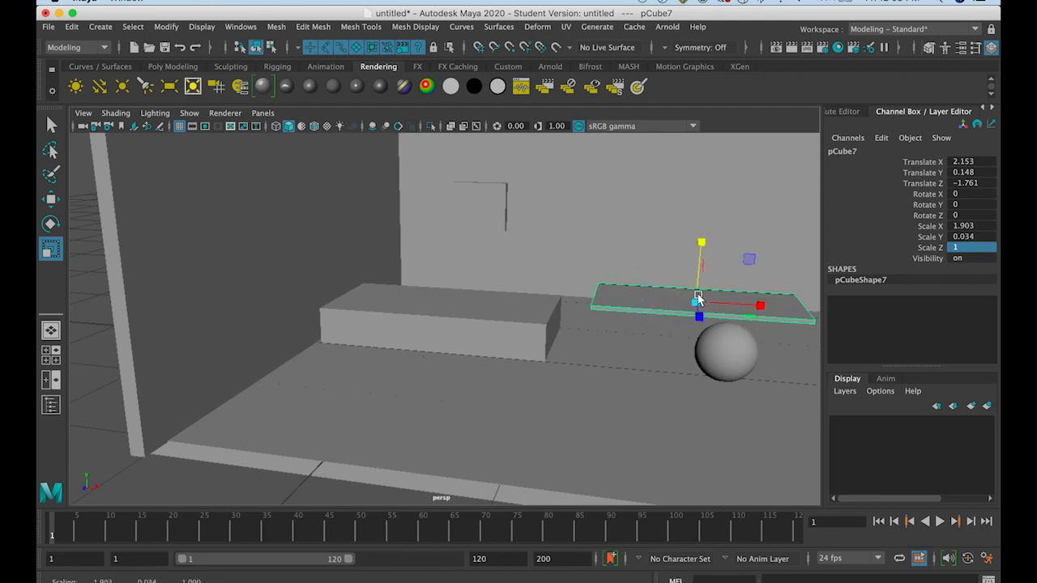
pyautogui.click(50, 198)
pyautogui.moveTo(703, 239); pyautogui.dragTo(626, 268)
# Duplicate the tabletop and shape the copy into a desk leg with about Scale X 0.035, Scale Y 0.493, Translate X 1.466 and Y 0.243
pyautogui.hotkey('ctrl', 'd')
pyautogui.click(51, 249)
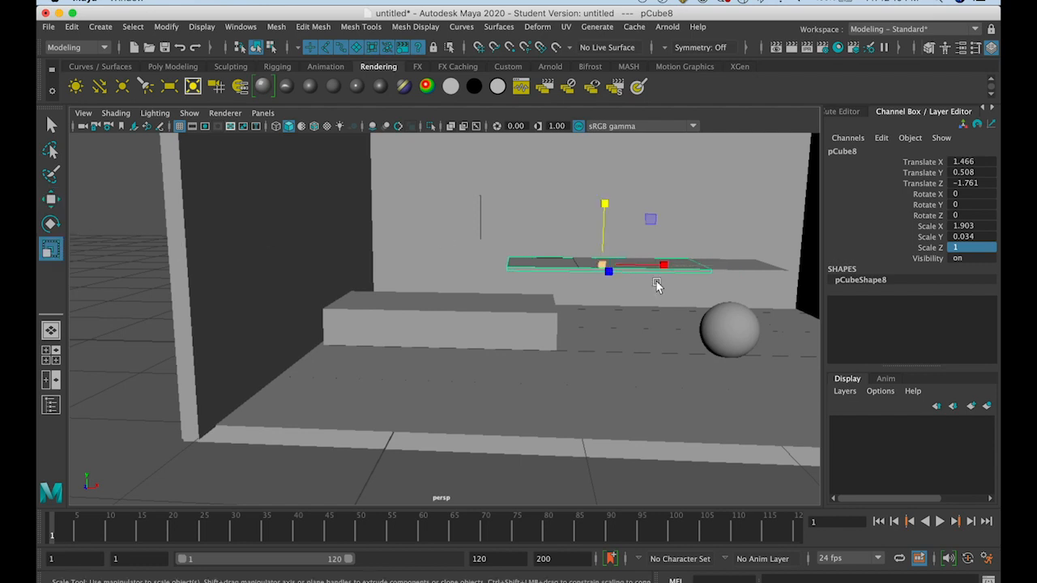
pyautogui.moveTo(667, 270); pyautogui.dragTo(606, 260)
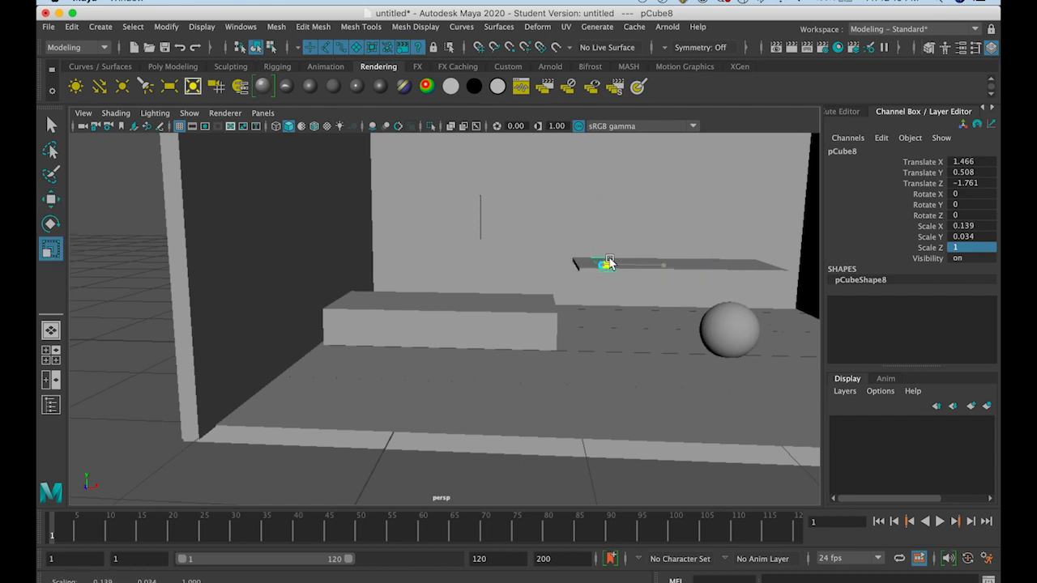
pyautogui.moveTo(604, 204); pyautogui.dragTo(604, 135)
pyautogui.moveTo(604, 209); pyautogui.dragTo(593, 66)
pyautogui.click(56, 199)
pyautogui.moveTo(604, 198); pyautogui.dragTo(603, 226)
# Duplicate the desk leg and move the copy under the tabletop's other end, at about Translate X 2.889
pyautogui.keyDown('alt'); pyautogui.moveTo(646, 312); pyautogui.dragTo(808, 301); pyautogui.keyUp('alt')
pyautogui.scroll(3, 635, 306)
pyautogui.scroll(-4, 744, 311)
pyautogui.moveTo(742, 306); pyautogui.dragTo(747, 342)
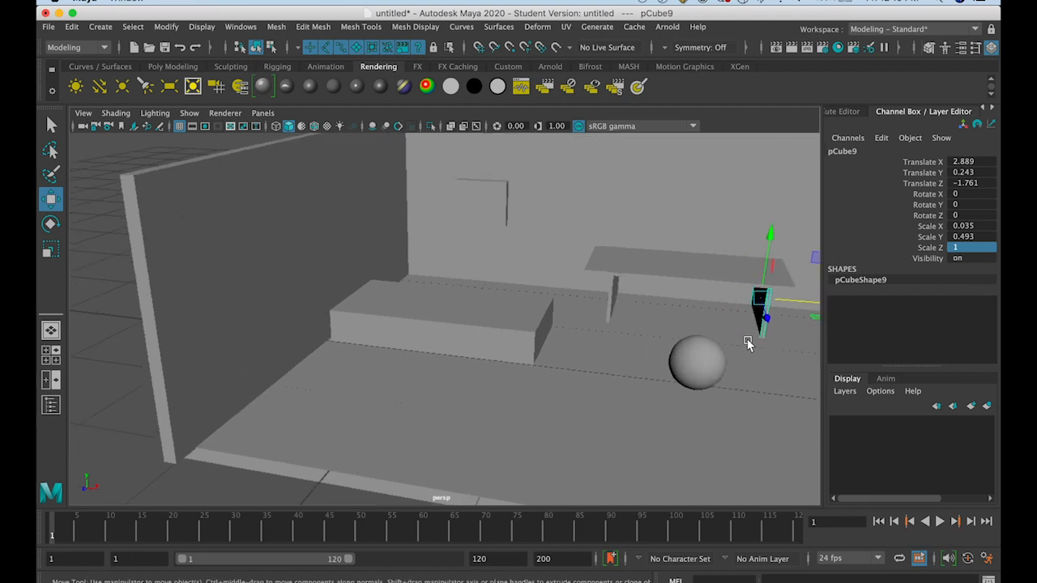
# Widen the second leg into a cabinet block with about Scale X 0.449, at about Translate X 2.83
pyautogui.press('f')
pyautogui.moveTo(618, 394)
pyautogui.keyDown('alt'); pyautogui.mouseDown()
pyautogui.moveTo(640, 385)
pyautogui.moveTo(626, 386)
pyautogui.mouseUp(); pyautogui.keyUp('alt')
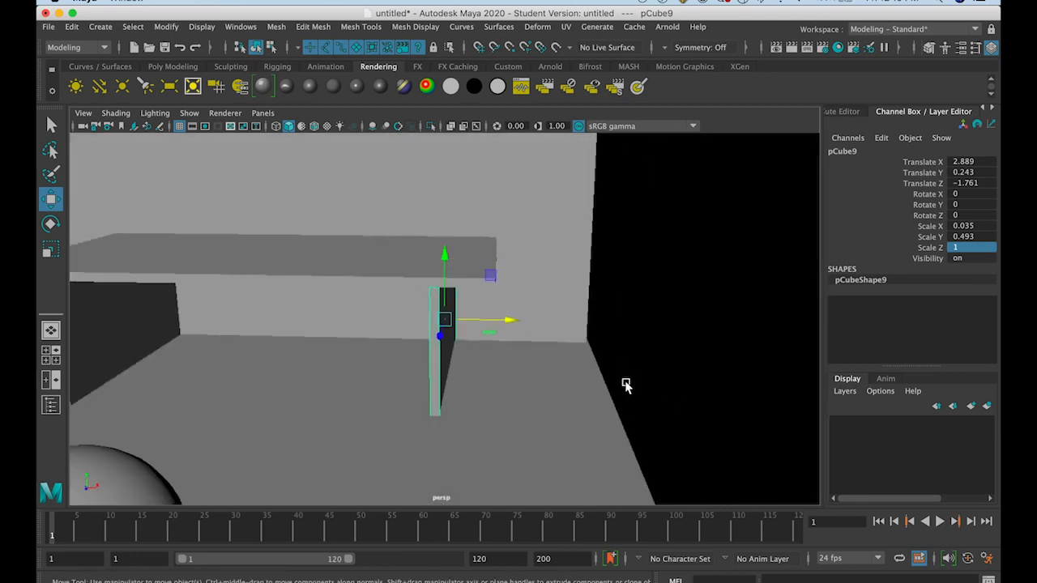
pyautogui.click(50, 248)
pyautogui.moveTo(502, 321); pyautogui.dragTo(976, 337)
pyautogui.moveTo(487, 322)
pyautogui.mouseDown()
pyautogui.moveTo(567, 321)
pyautogui.moveTo(489, 322)
pyautogui.mouseUp()
pyautogui.press('w')
# Move the leg and the cabinet block back beneath the tabletop to about Translate Z -1.823
pyautogui.moveTo(245, 347)
pyautogui.keyDown('alt'); pyautogui.mouseDown()
pyautogui.moveTo(213, 344)
pyautogui.moveTo(298, 349)
pyautogui.moveTo(254, 354)
pyautogui.mouseUp(); pyautogui.keyUp('alt')
pyautogui.scroll(-5, 288, 342)
pyautogui.click(247, 358)
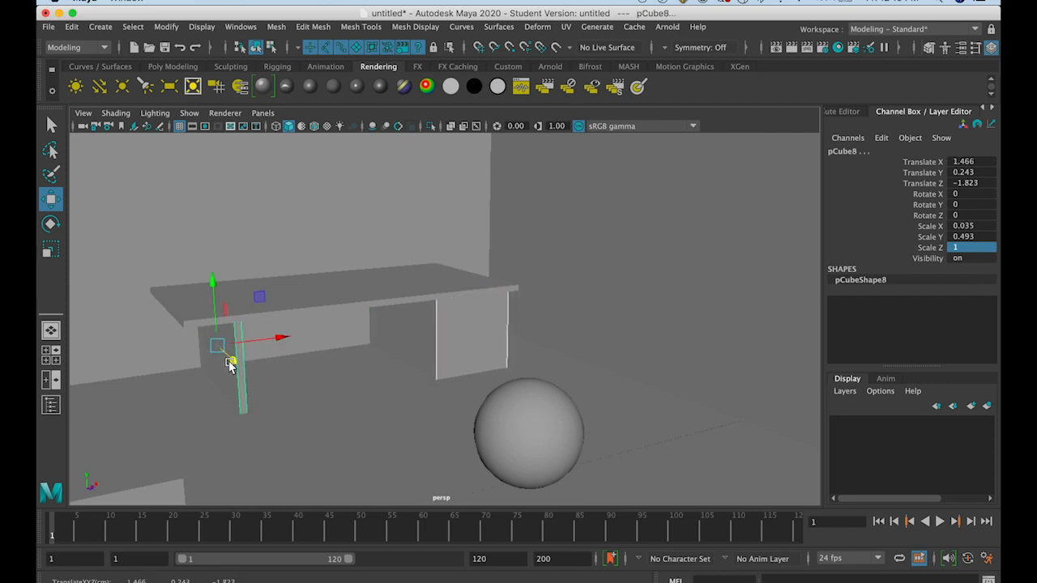
# Duplicate the cabinet block, bring the copy forward to about Translate Z -1.676, and reduce its Scale Y to about 0.203 as a drawer front
pyautogui.click(433, 336)
pyautogui.hotkey('ctrl', 'd')
pyautogui.moveTo(466, 331); pyautogui.dragTo(492, 320)
pyautogui.click(50, 250)
pyautogui.moveTo(444, 268); pyautogui.dragTo(445, 300)
pyautogui.press('f')
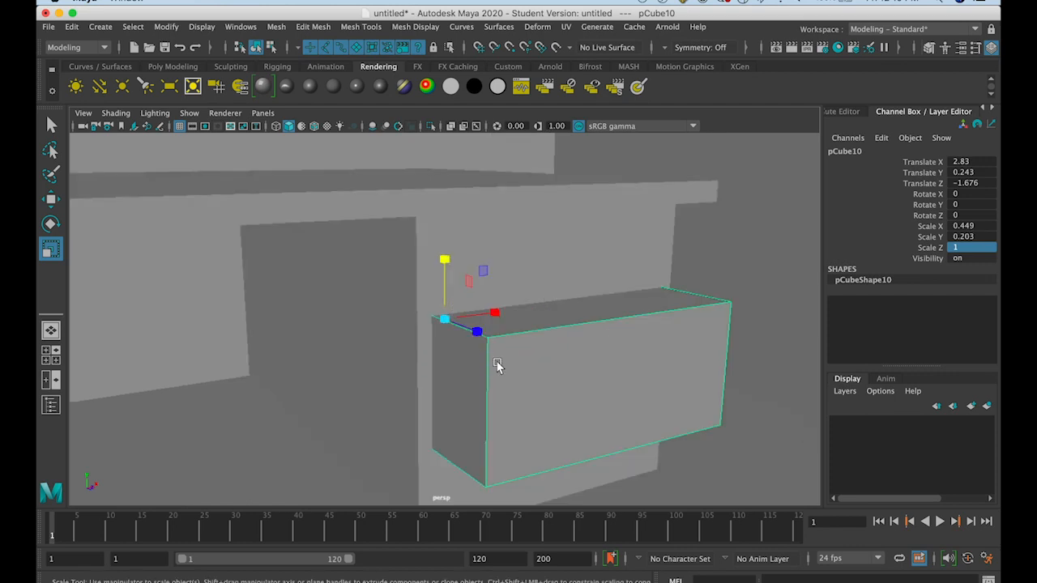
pyautogui.keyDown('alt'); pyautogui.moveTo(496, 365); pyautogui.dragTo(486, 345); pyautogui.keyUp('alt')
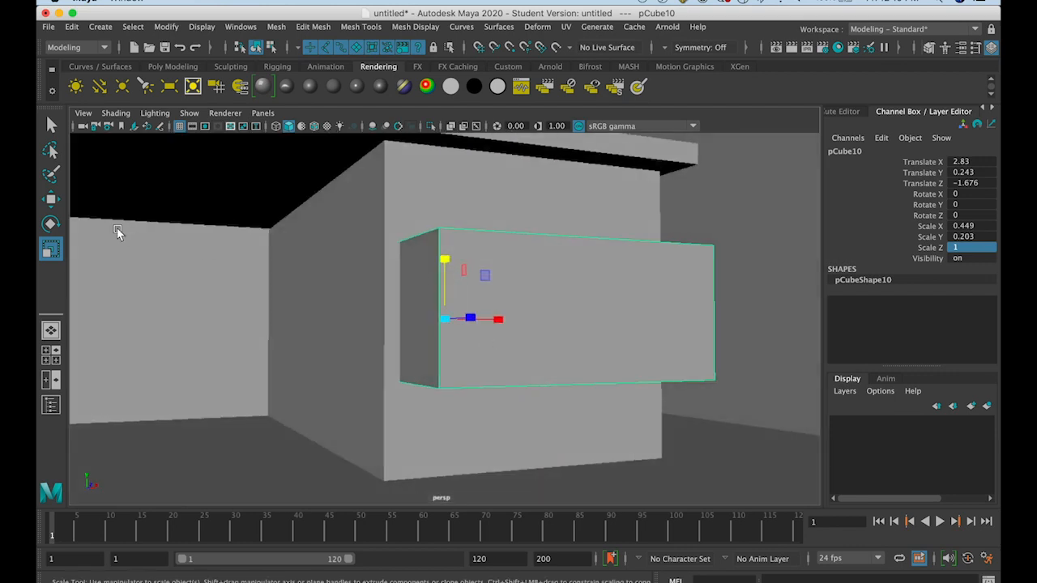
# Fit the drawer front on the cabinet's lower half at about Translate Y 0.121, Z -1.813, and add a duplicate above at about Y 0.348
pyautogui.click(50, 200)
pyautogui.moveTo(488, 327)
pyautogui.keyDown('alt'); pyautogui.mouseDown()
pyautogui.moveTo(479, 343)
pyautogui.moveTo(490, 321)
pyautogui.moveTo(475, 320)
pyautogui.mouseUp(); pyautogui.keyUp('alt')
pyautogui.press('super+z')
pyautogui.keyDown('alt'); pyautogui.moveTo(474, 375); pyautogui.dragTo(506, 378); pyautogui.keyUp('alt')
pyautogui.moveTo(498, 321); pyautogui.dragTo(442, 319)
pyautogui.moveTo(390, 261); pyautogui.dragTo(398, 207)
pyautogui.press('super+d')
pyautogui.press('super+d')
# Duplicate the upper drawer front and shrink the copy uniformly to about Scale X 0.354, Y 0.16 and Z 0.788
pyautogui.moveTo(431, 269)
pyautogui.mouseDown()
pyautogui.moveTo(443, 276)
pyautogui.moveTo(442, 303)
pyautogui.moveTo(447, 273)
pyautogui.mouseUp()
pyautogui.press('super+z')
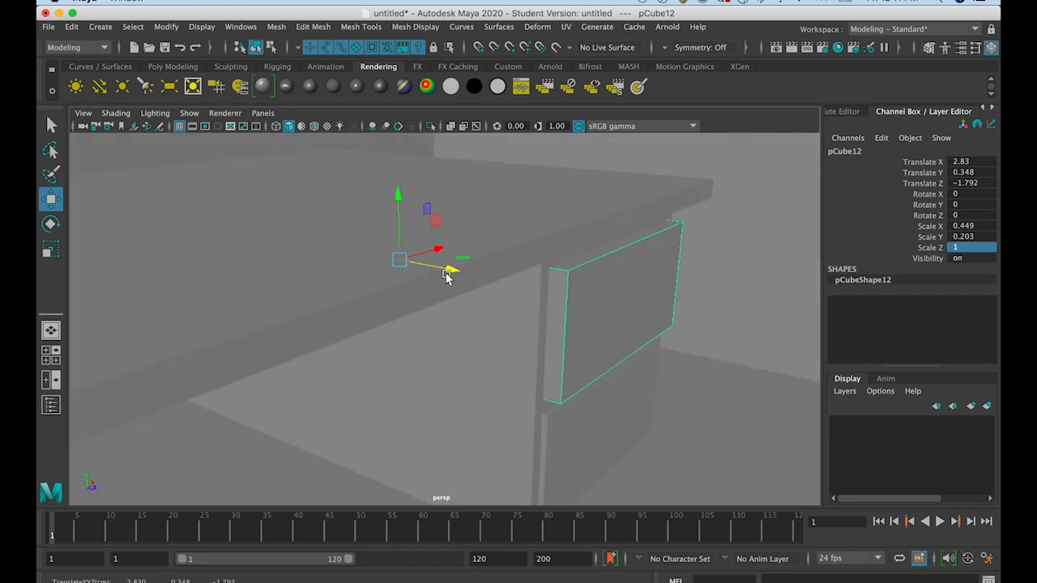
pyautogui.click(49, 250)
pyautogui.moveTo(400, 256); pyautogui.dragTo(354, 291)
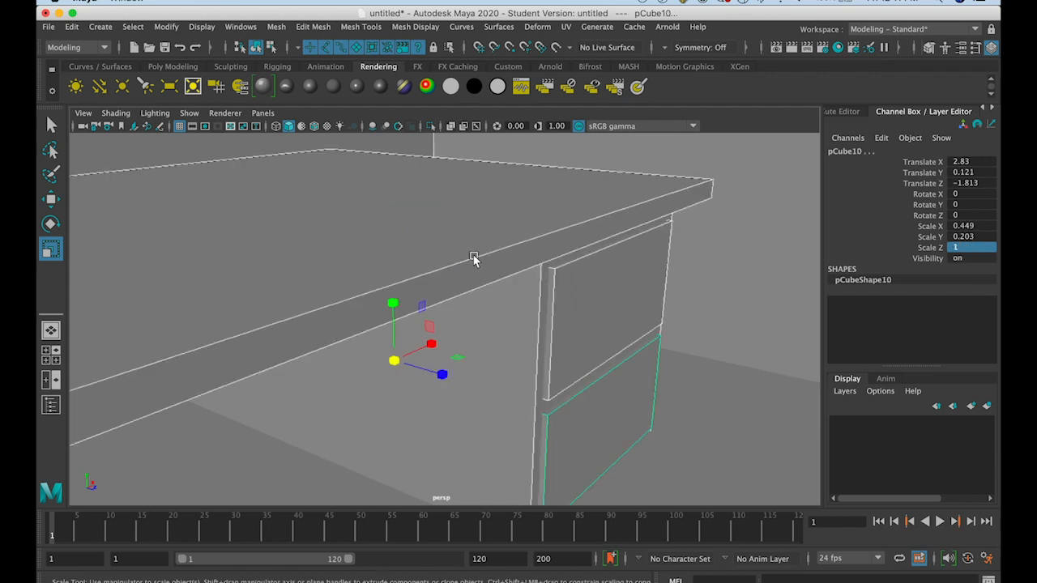
# Pick out the shrunken copy in wireframe display and pull it in front of the upper drawer, to about Translate Z -1.606
pyautogui.click(51, 200)
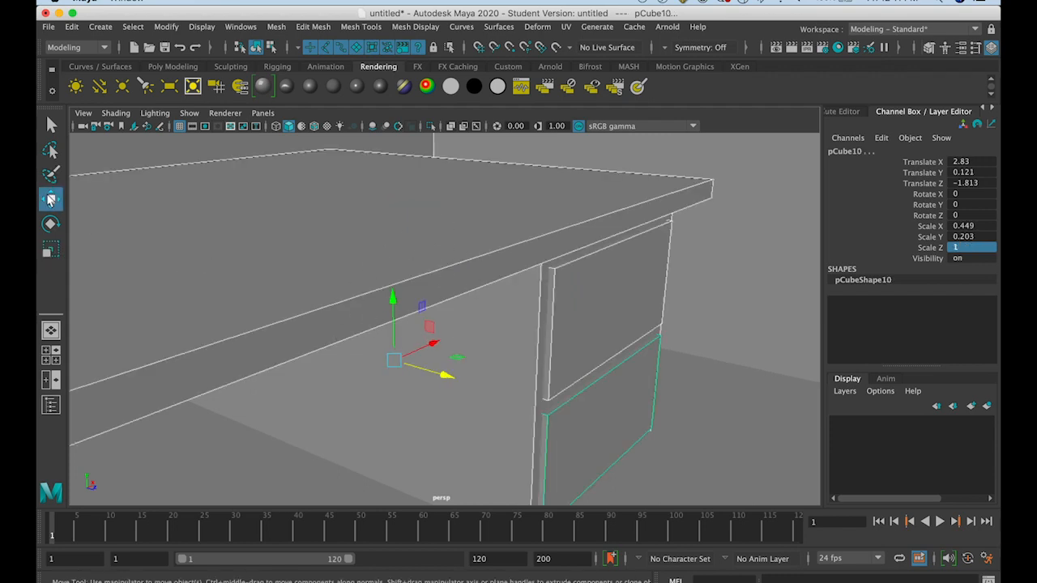
pyautogui.moveTo(443, 374); pyautogui.dragTo(493, 393)
pyautogui.hotkey('ctrl', 'z')
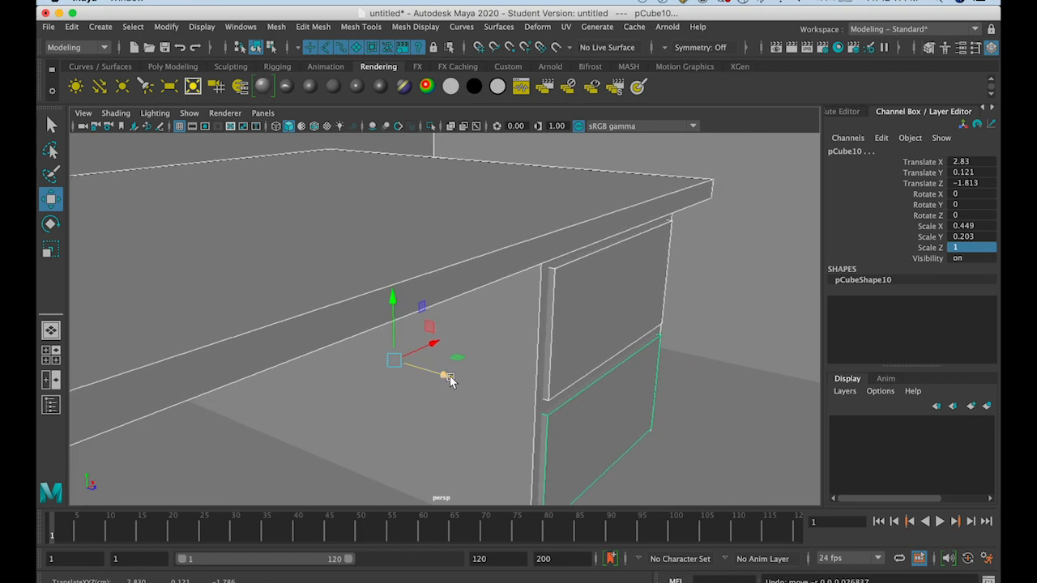
pyautogui.press('4')
pyautogui.click(524, 312)
pyautogui.click(520, 318)
pyautogui.moveTo(454, 275); pyautogui.dragTo(535, 290)
pyautogui.press('5')
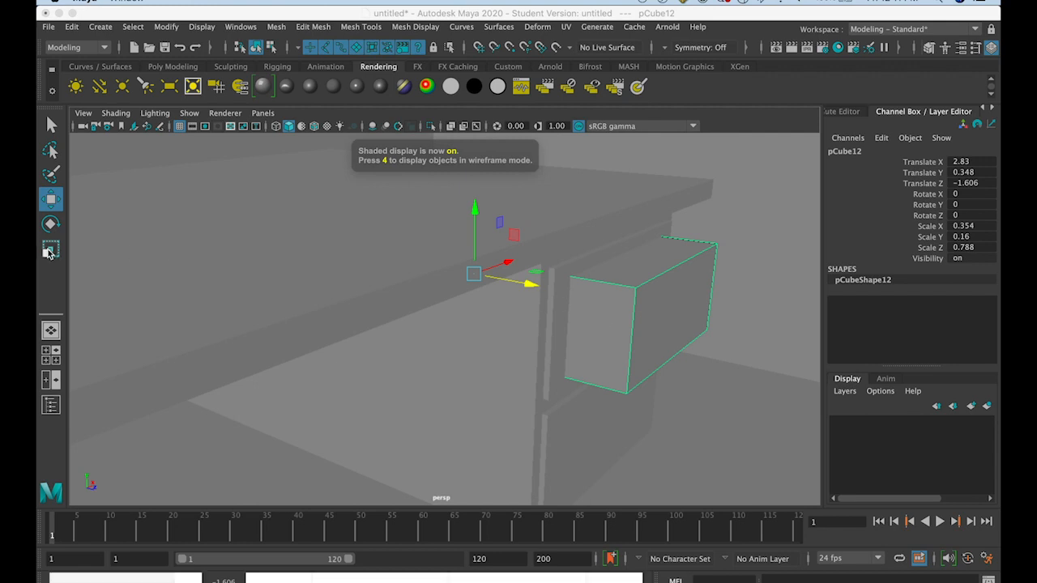
# Shrink the copy into a small drawer handle with about Scale X 0.032, Y 0.013, Z 0.024, and set it at about Translate Z -1.318
pyautogui.press('r')
pyautogui.moveTo(503, 259); pyautogui.dragTo(456, 281)
pyautogui.moveTo(474, 212)
pyautogui.mouseDown()
pyautogui.moveTo(488, 275)
pyautogui.moveTo(488, 266)
pyautogui.moveTo(527, 285)
pyautogui.moveTo(473, 278)
pyautogui.moveTo(664, 311)
pyautogui.mouseUp()
pyautogui.press('4')
pyautogui.click(50, 199)
pyautogui.press('5')
pyautogui.moveTo(664, 311)
pyautogui.keyDown('alt'); pyautogui.mouseDown()
pyautogui.moveTo(660, 324)
pyautogui.moveTo(630, 316)
pyautogui.moveTo(647, 302)
pyautogui.mouseUp(); pyautogui.keyUp('alt')
# Duplicate the handle and lower the copy onto the bottom drawer at about Translate Y 0.122
pyautogui.press('super+d')
pyautogui.moveTo(593, 224); pyautogui.dragTo(600, 283)
pyautogui.moveTo(609, 337); pyautogui.dragTo(609, 357)
pyautogui.keyDown('alt'); pyautogui.moveTo(702, 359); pyautogui.dragTo(663, 360); pyautogui.keyUp('alt')
pyautogui.scroll(-4, 692, 365)
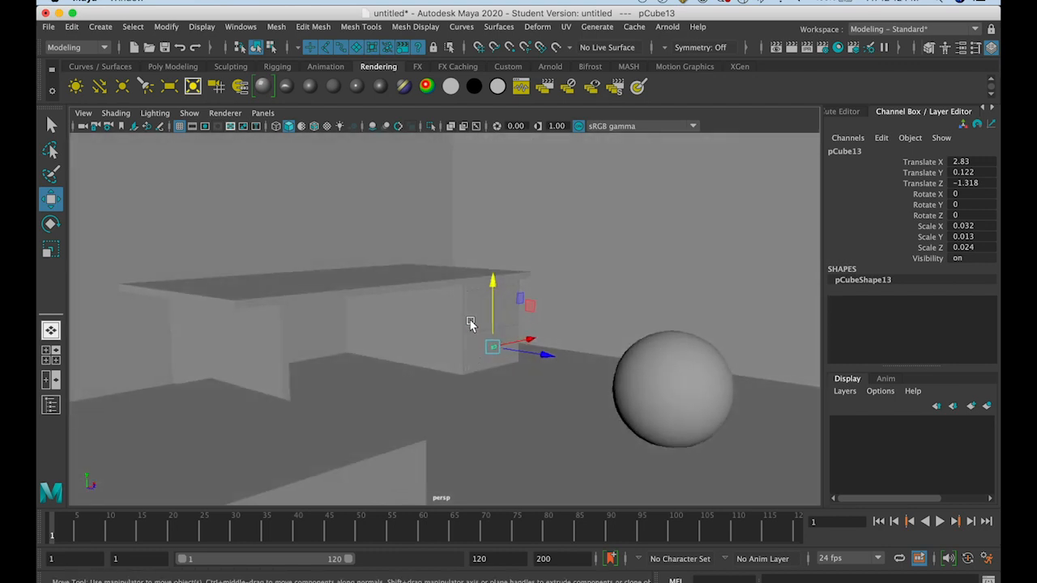
# Move the wall panel along the back wall to sit above the desk, at about Translate X 2.281 and Y 1.11
pyautogui.keyDown('alt'); pyautogui.moveTo(318, 354); pyautogui.dragTo(272, 361); pyautogui.keyUp('alt')
pyautogui.click(267, 298)
pyautogui.moveTo(371, 284); pyautogui.dragTo(370, 312)
pyautogui.click(194, 282)
pyautogui.moveTo(243, 264); pyautogui.dragTo(449, 248)
pyautogui.moveTo(388, 223); pyautogui.dragTo(387, 209)
pyautogui.keyDown('alt'); pyautogui.moveTo(346, 264); pyautogui.dragTo(324, 260); pyautogui.keyUp('alt')
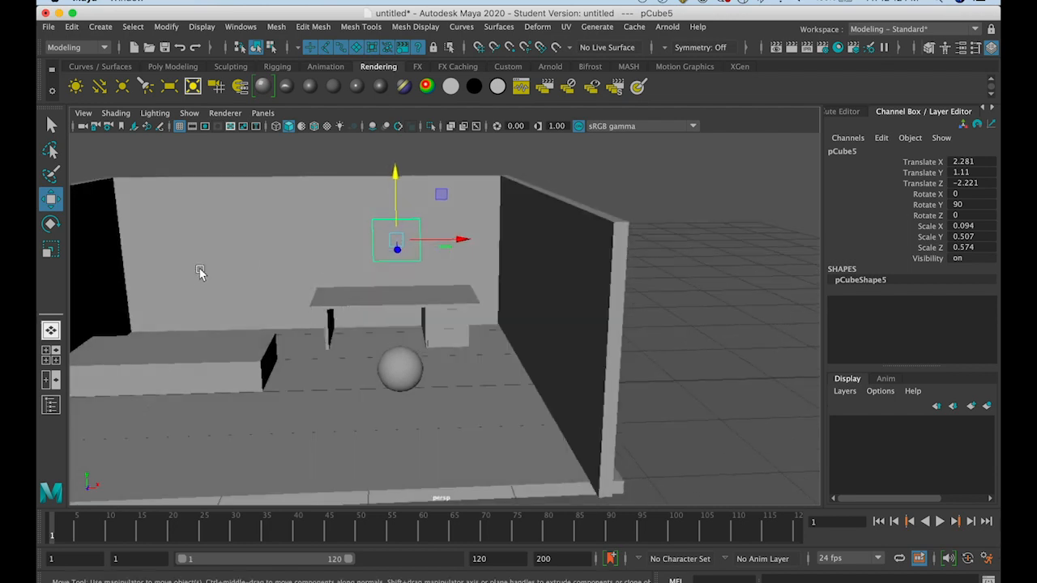
# Shorten the back wall to about Scale Z 2.723 and slide it to about Translate X 2.182, against the side wall by the desk
pyautogui.click(165, 225)
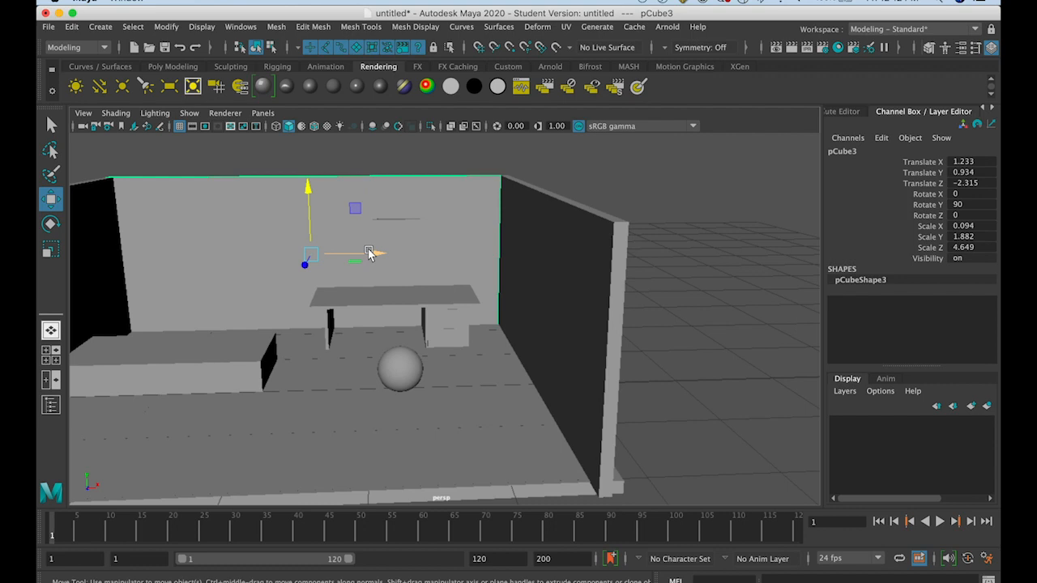
pyautogui.click(50, 250)
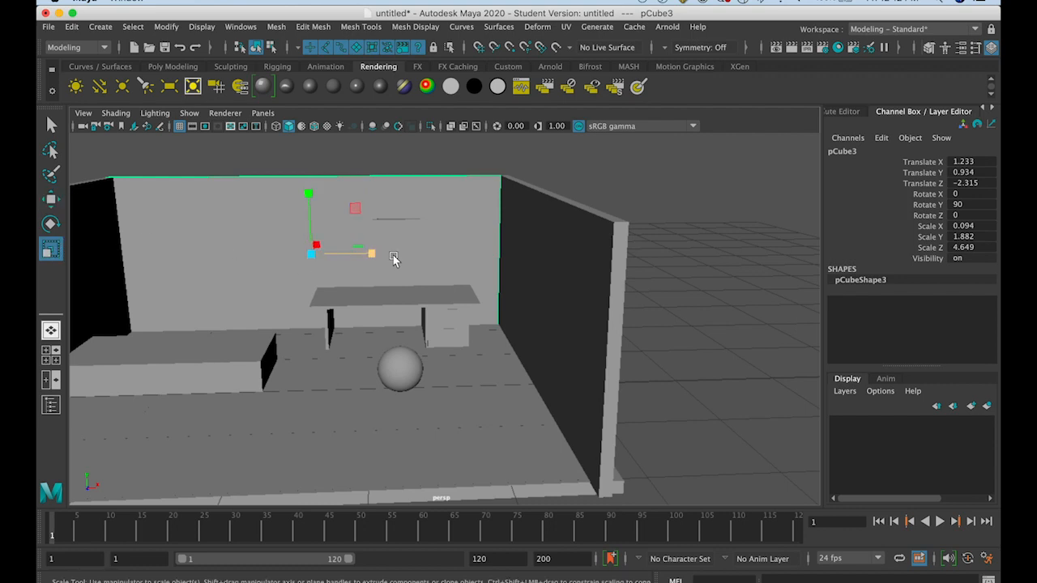
pyautogui.moveTo(371, 255); pyautogui.dragTo(231, 257)
pyautogui.click(50, 199)
# Duplicate the shortened wall as a narrow section beside a door gap, with about Scale Z 1.107 and Translate X -0.474
pyautogui.hotkey('ctrl', 'd')
pyautogui.press('r')
pyautogui.click(49, 204)
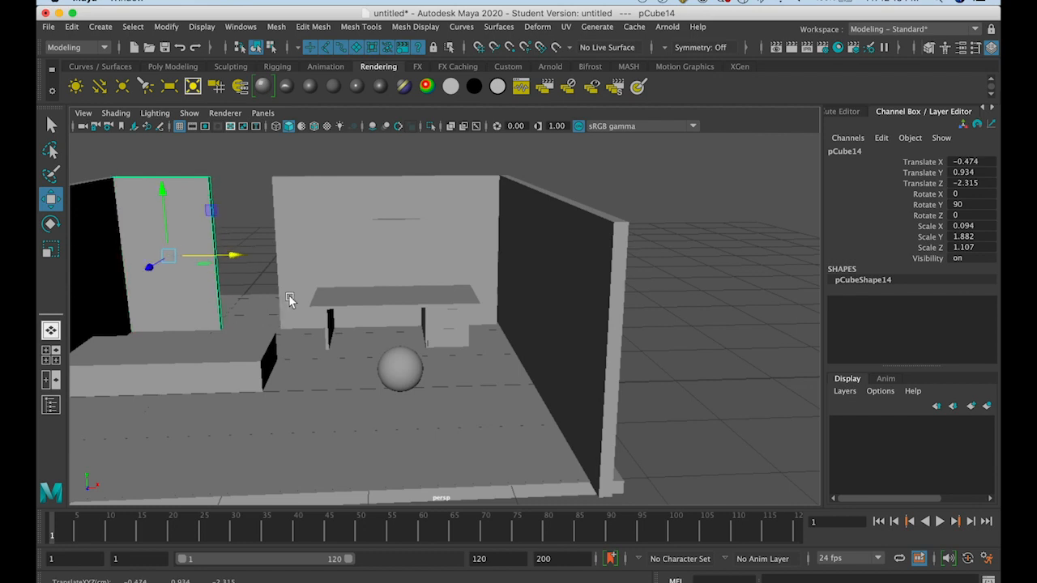
pyautogui.click(266, 162)
# Duplicate the narrow wall section and make the copy a lintel over the gap, with about Scale Y 0.49, Translate X 0.438 and Y 1.617
pyautogui.click(206, 210)
pyautogui.press('super+d')
pyautogui.press('e')
pyautogui.press('r')
pyautogui.moveTo(165, 200); pyautogui.dragTo(160, 162)
pyautogui.click(50, 199)
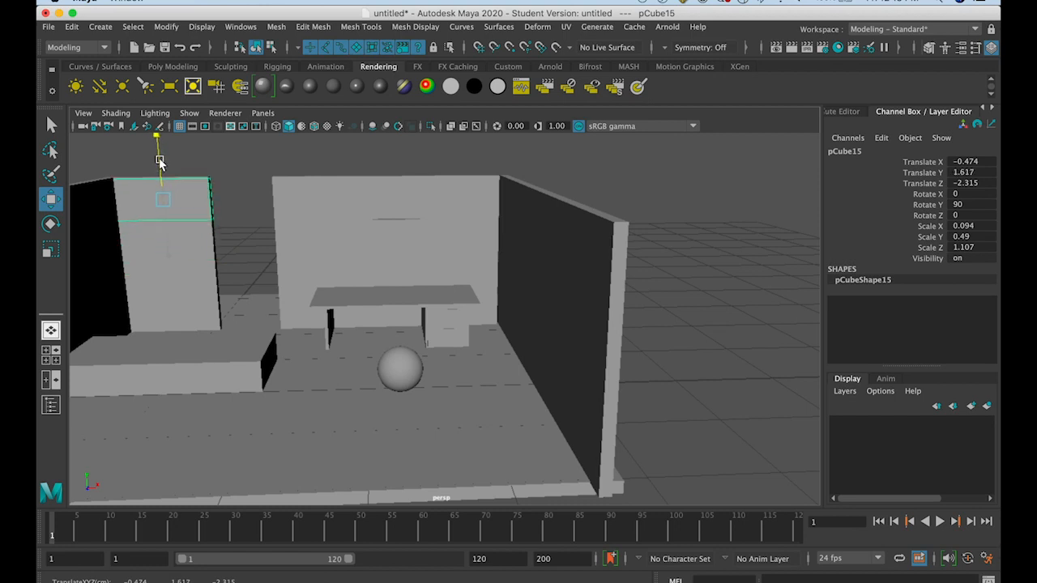
pyautogui.moveTo(197, 203); pyautogui.dragTo(286, 205)
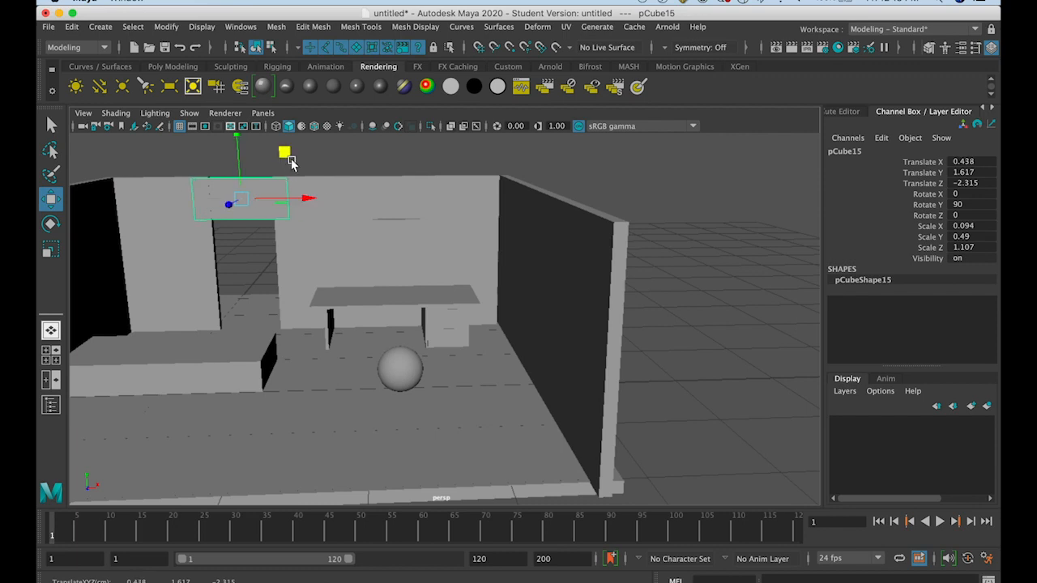
pyautogui.click(353, 162)
pyautogui.keyDown('alt'); pyautogui.moveTo(370, 160); pyautogui.dragTo(300, 189); pyautogui.keyUp('alt')
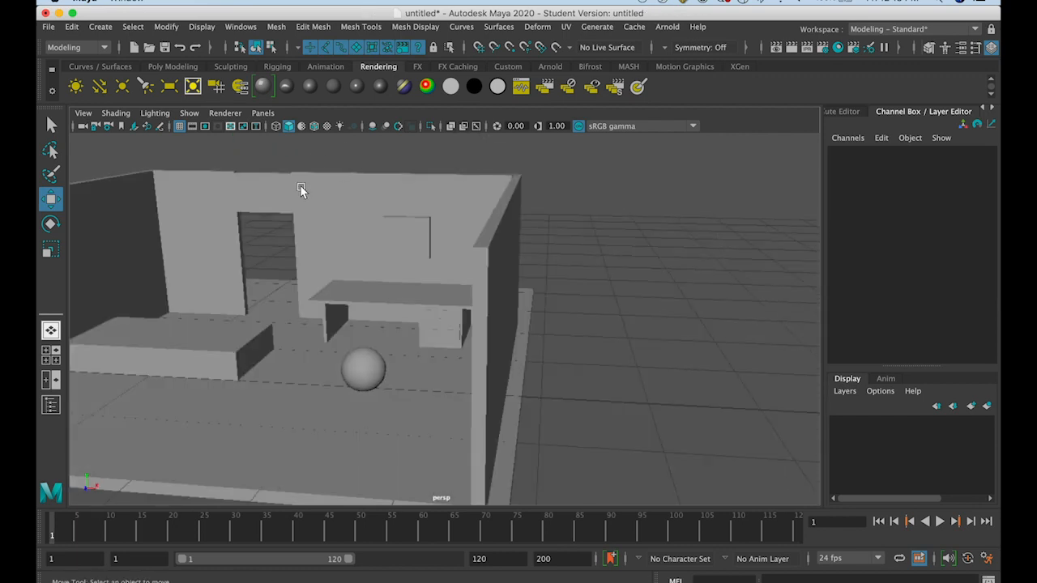
pyautogui.click(299, 191)
pyautogui.click(270, 205)
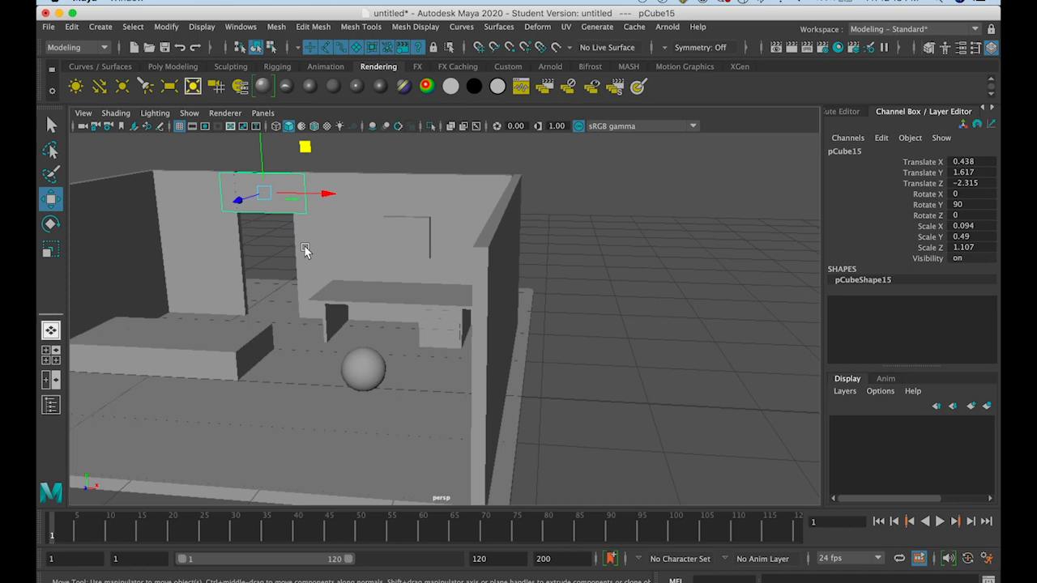
pyautogui.press('super+shift+s')
pyautogui.click(913, 480)
# Undo the doorway edits, including both wall duplicates, back to the single full-length back wall
pyautogui.press('super+z')
pyautogui.press('super+z')
pyautogui.press('super+z')
pyautogui.press('super+z')
pyautogui.press('super+z')
pyautogui.press('super+z')
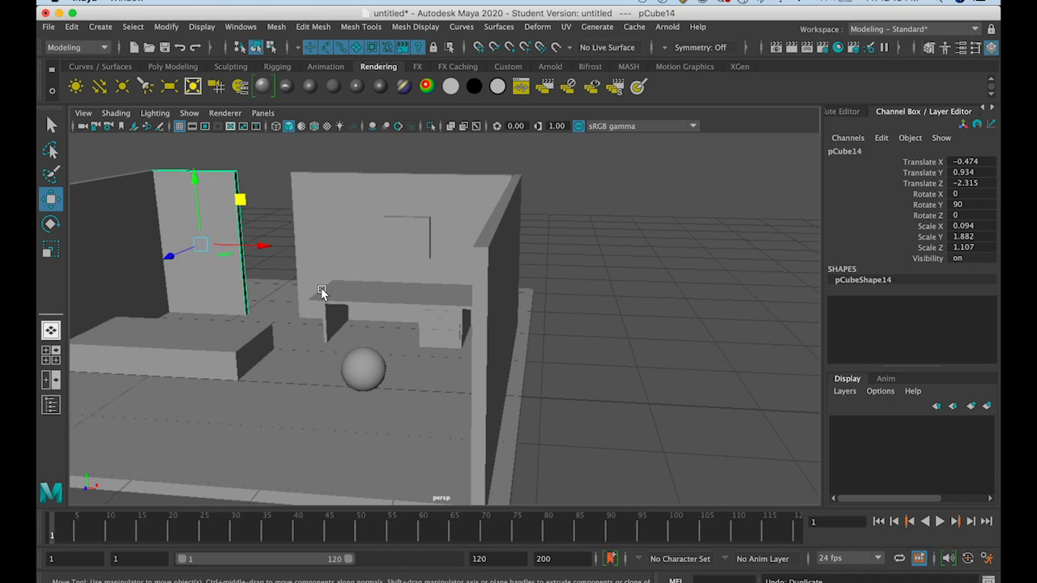
pyautogui.press('super+z')
pyautogui.keyDown('alt'); pyautogui.moveTo(239, 219); pyautogui.dragTo(252, 220); pyautogui.keyUp('alt')
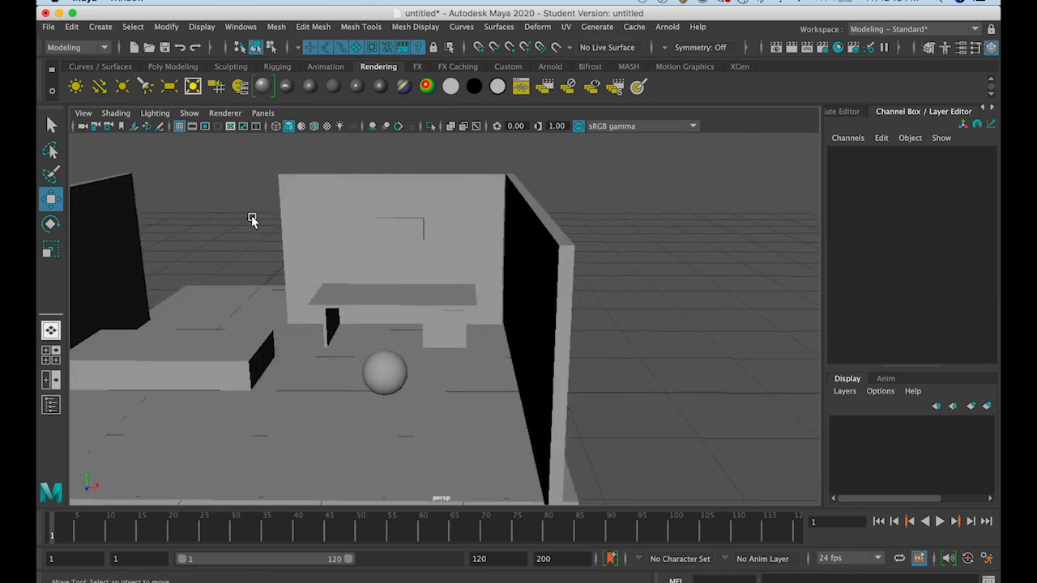
pyautogui.press('super+z')
pyautogui.press('super+z')
pyautogui.press('super+z')
pyautogui.press('super+z')
pyautogui.press('super+z')
pyautogui.press('super+z')
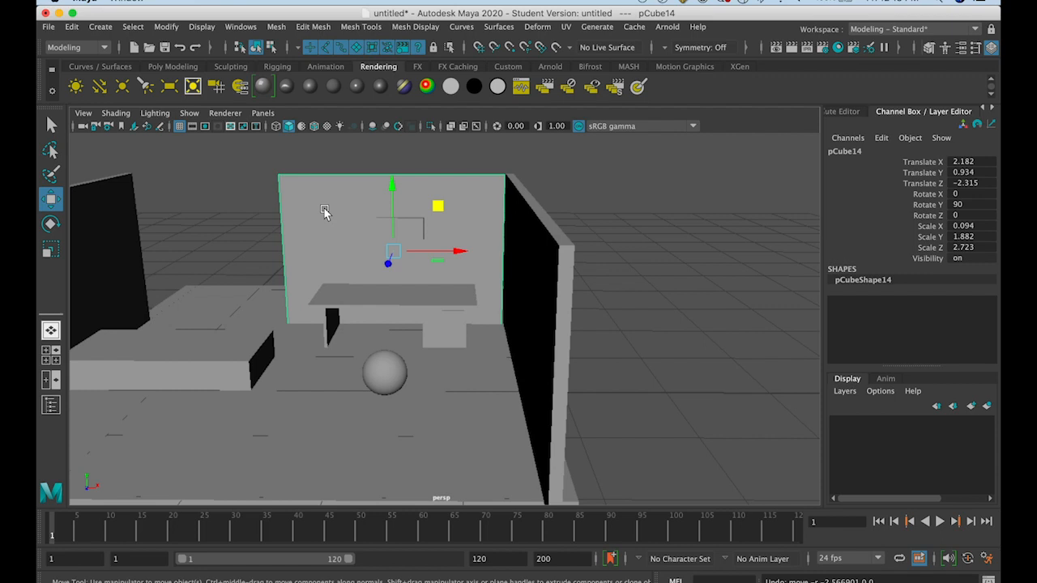
pyautogui.press('super+z')
pyautogui.press('super+z')
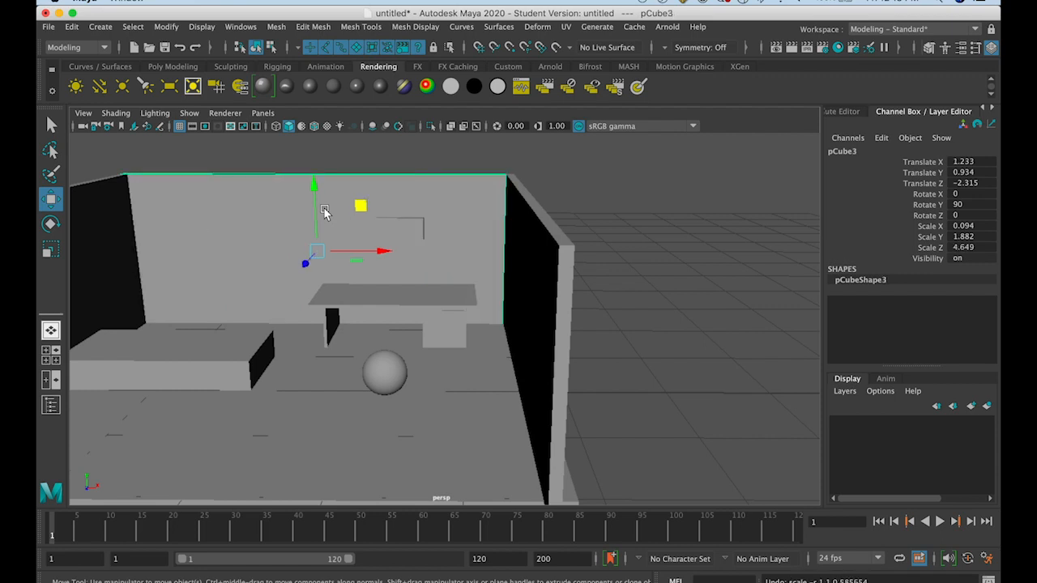
# Duplicate the back wall and pull the copy forward into the room to about Translate Z -1.785
pyautogui.click(590, 255)
pyautogui.keyDown('alt'); pyautogui.moveTo(491, 280); pyautogui.dragTo(515, 276); pyautogui.keyUp('alt')
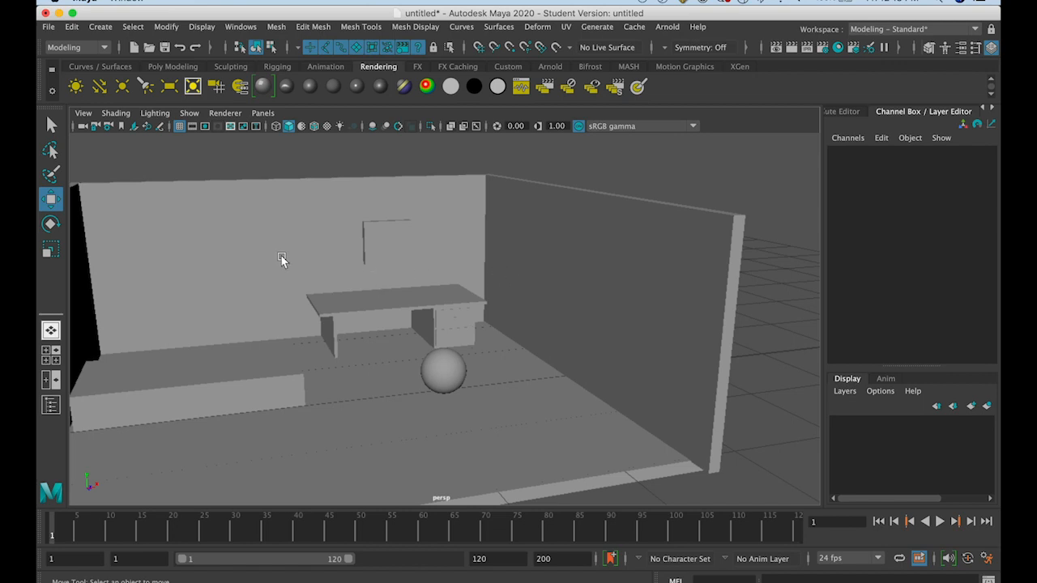
pyautogui.keyDown('alt'); pyautogui.moveTo(273, 254); pyautogui.dragTo(190, 273); pyautogui.keyUp('alt')
pyautogui.click(196, 245)
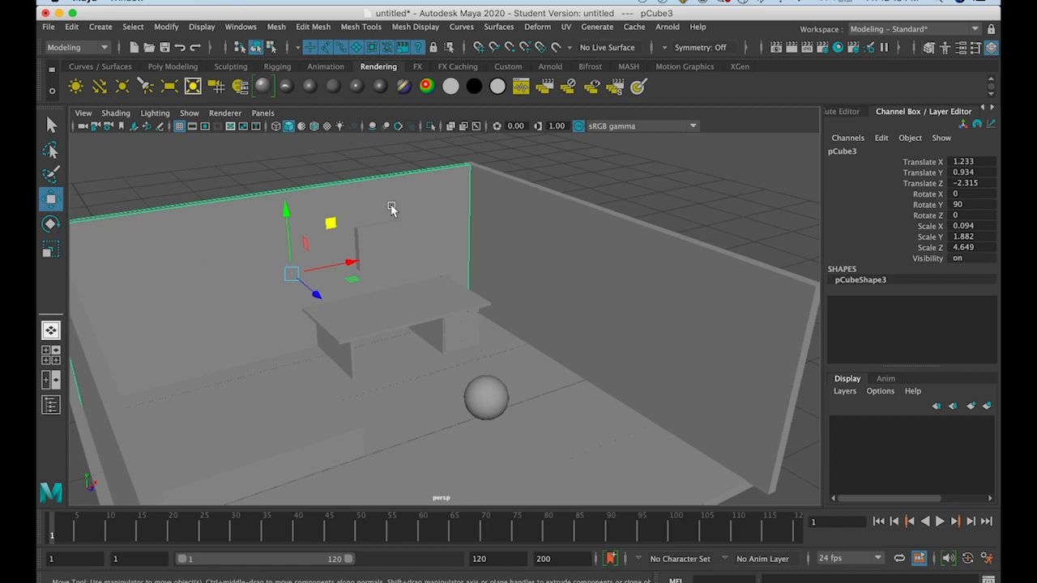
pyautogui.press('super+d')
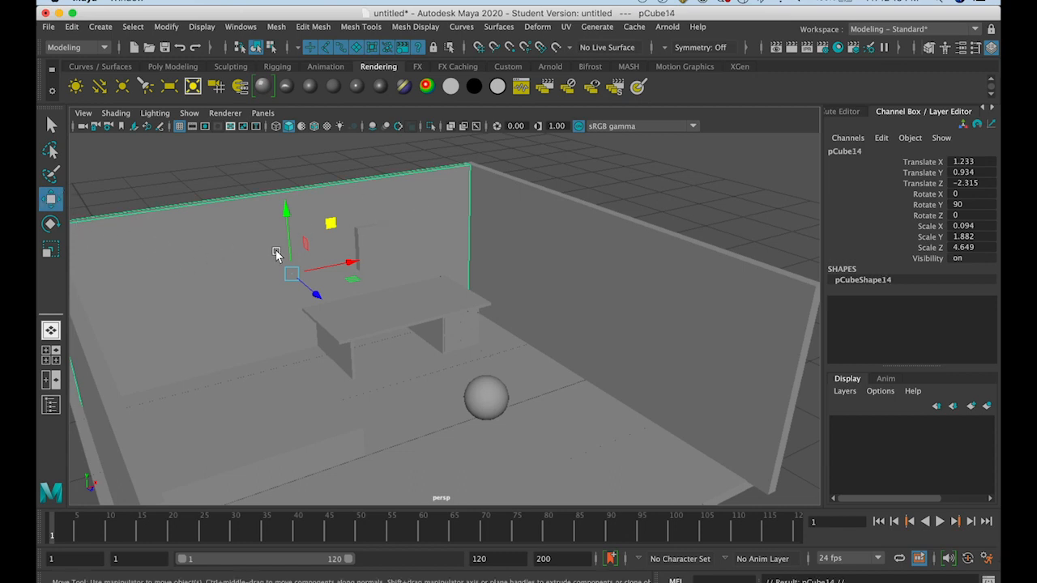
pyautogui.moveTo(316, 290); pyautogui.dragTo(328, 308)
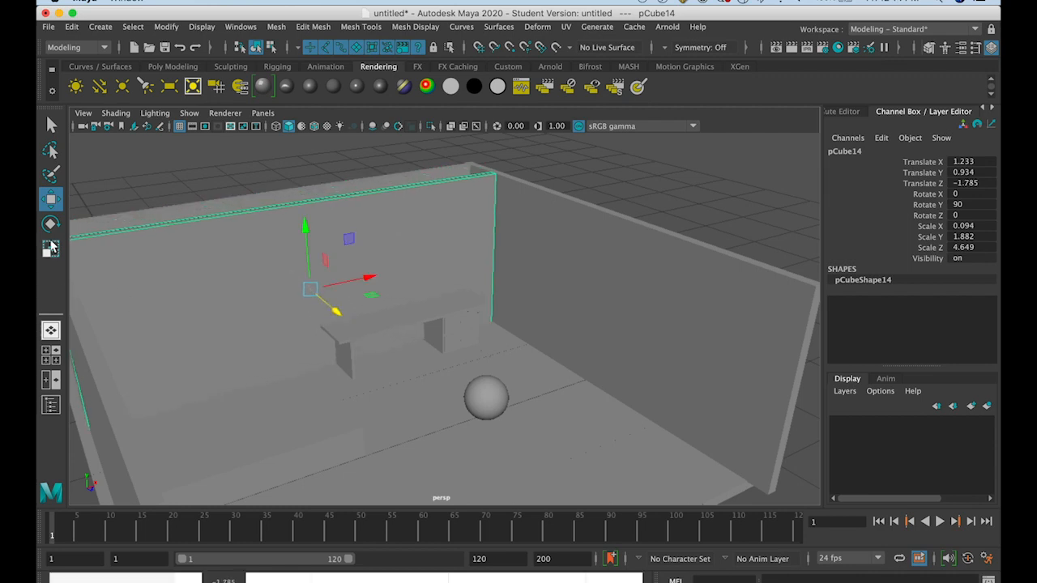
# Scale the back wall copy into a thick door-sized block, about Scale X 0.688, Y 1.144 and Z 0.84
pyautogui.press('r')
pyautogui.moveTo(372, 277); pyautogui.dragTo(89, 93)
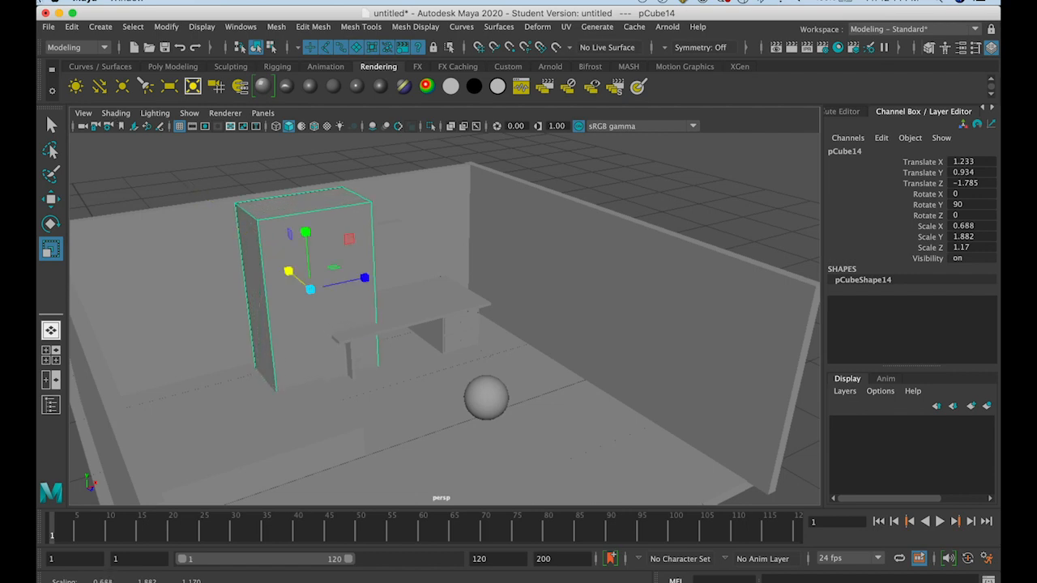
pyautogui.moveTo(307, 233)
pyautogui.mouseDown()
pyautogui.moveTo(313, 268)
pyautogui.moveTo(305, 215)
pyautogui.mouseUp()
pyautogui.moveTo(363, 276); pyautogui.dragTo(308, 294)
# Move the block into the back wall beside the desk, to about Translate X 0.345, Y 0.329 and Z -2.33
pyautogui.click(51, 201)
pyautogui.moveTo(340, 263); pyautogui.dragTo(270, 286)
pyautogui.moveTo(202, 233); pyautogui.dragTo(306, 322)
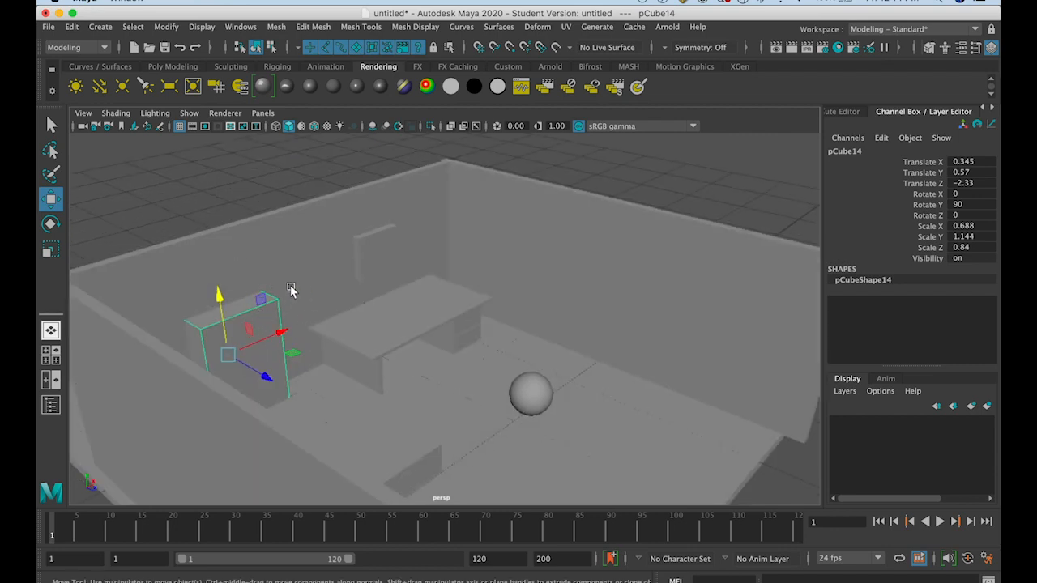
pyautogui.keyDown('alt'); pyautogui.moveTo(278, 353); pyautogui.dragTo(233, 322); pyautogui.keyUp('alt')
pyautogui.moveTo(222, 260); pyautogui.dragTo(172, 404)
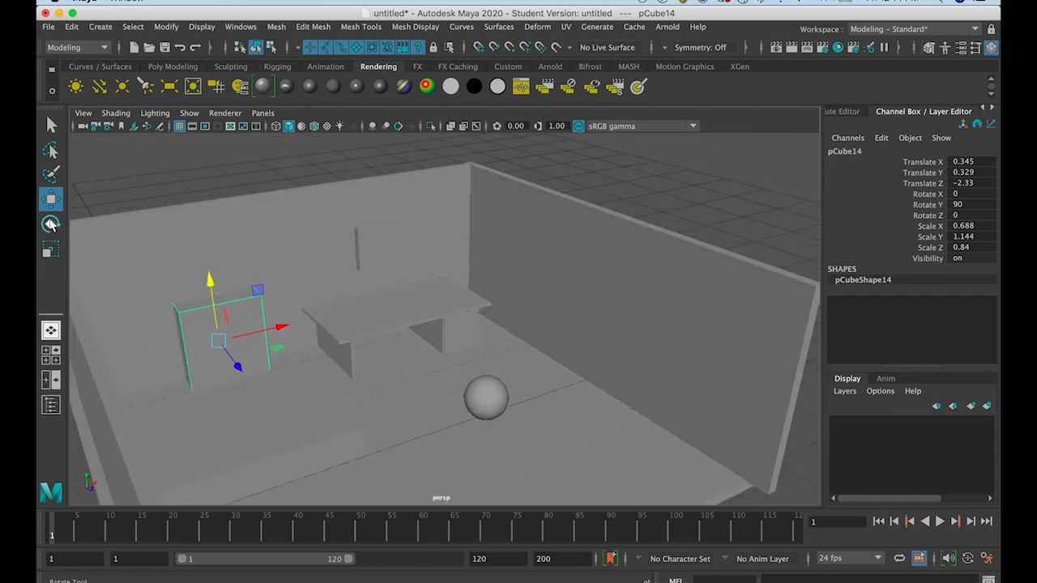
# Raise the block to about Translate Y 0.605 and stretch its height to about Scale Y 1.492
pyautogui.moveTo(209, 279); pyautogui.dragTo(122, 243)
pyautogui.press('r')
pyautogui.moveTo(212, 240); pyautogui.dragTo(233, 235)
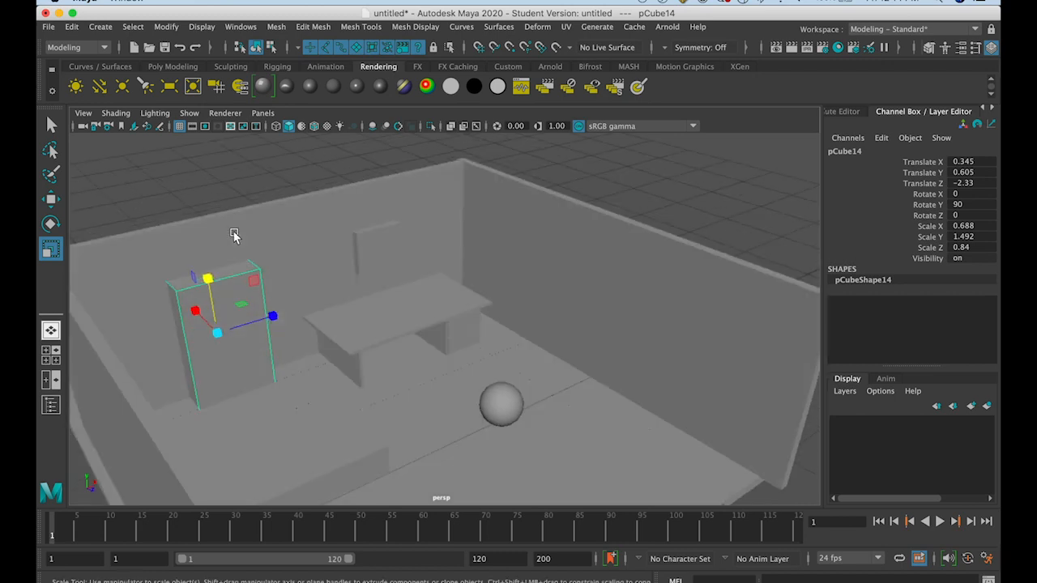
pyautogui.press('w')
pyautogui.moveTo(148, 207)
pyautogui.keyDown('alt'); pyautogui.mouseDown()
pyautogui.moveTo(174, 200)
pyautogui.moveTo(151, 204)
pyautogui.mouseUp(); pyautogui.keyUp('alt')
# Cut a doorway in the back wall by subtracting the block from it with a Boolean Difference
pyautogui.click(255, 185)
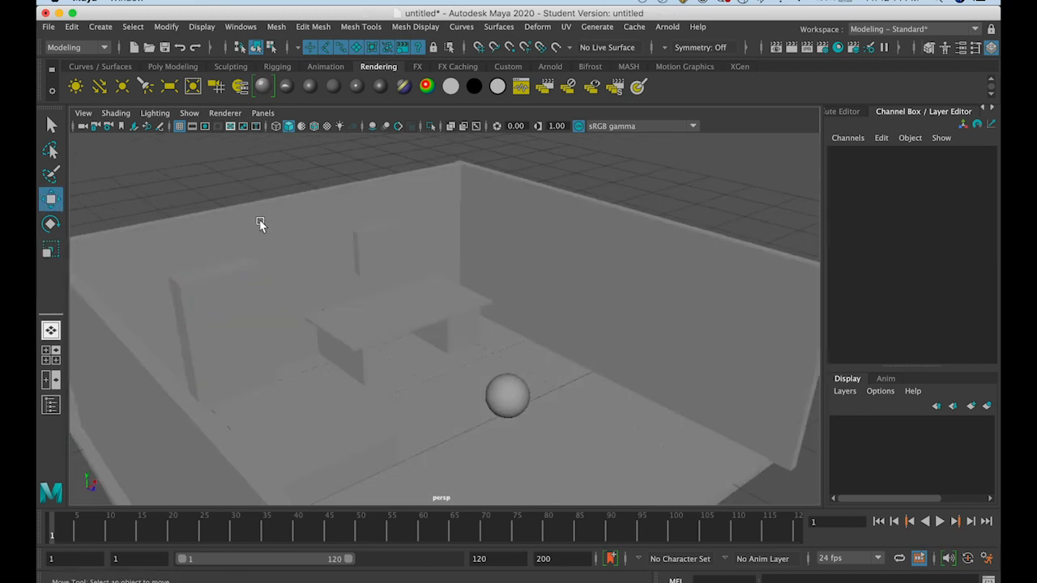
pyautogui.click(229, 225)
pyautogui.click(232, 285)
pyautogui.click(232, 230)
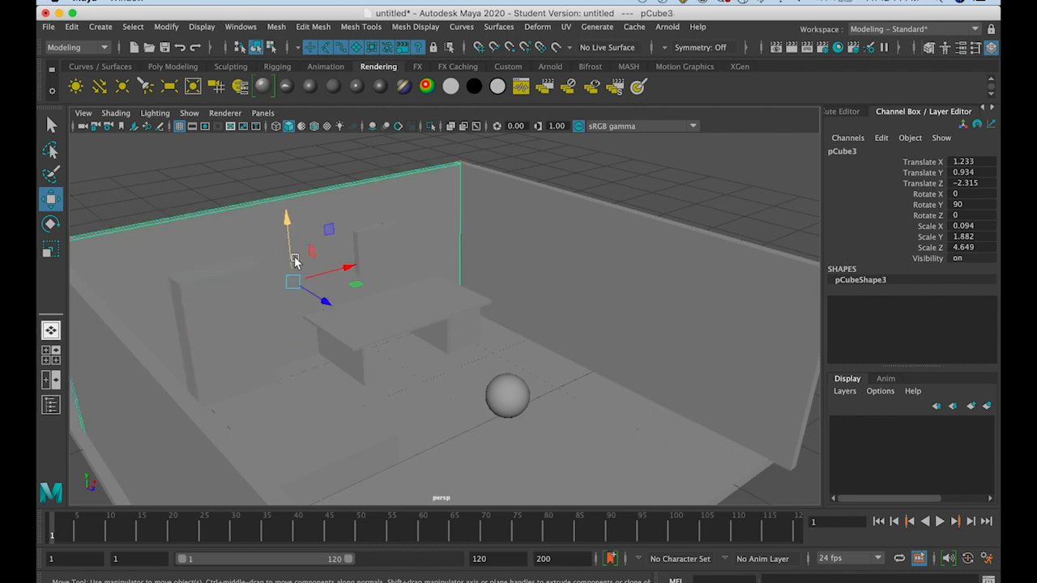
pyautogui.moveTo(266, 282)
pyautogui.keyDown('alt'); pyautogui.mouseDown()
pyautogui.moveTo(438, 268)
pyautogui.moveTo(387, 238)
pyautogui.moveTo(308, 287)
pyautogui.moveTo(266, 291)
pyautogui.mouseUp(); pyautogui.keyUp('alt')
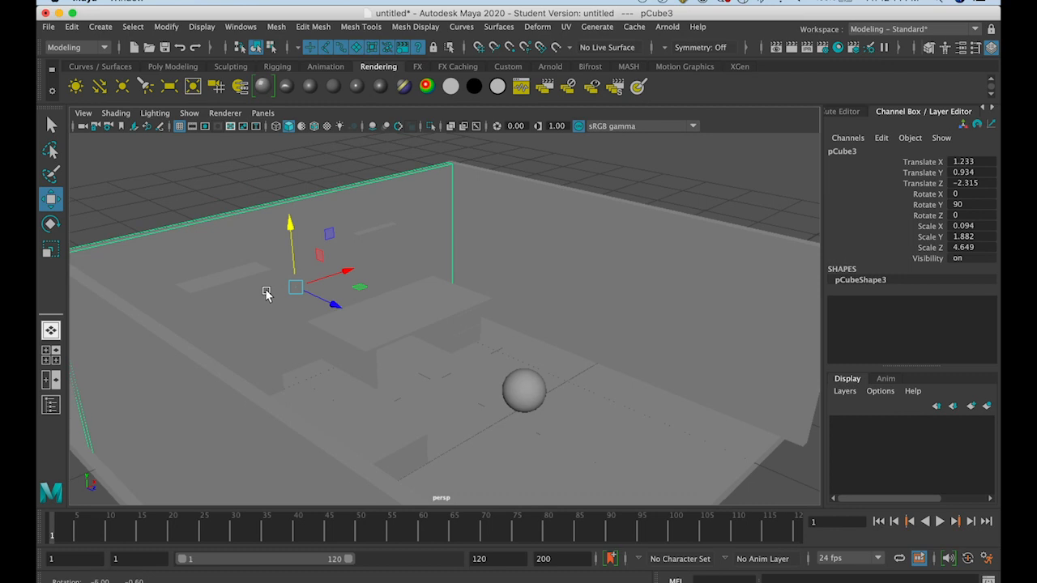
pyautogui.click(232, 190)
pyautogui.click(242, 218)
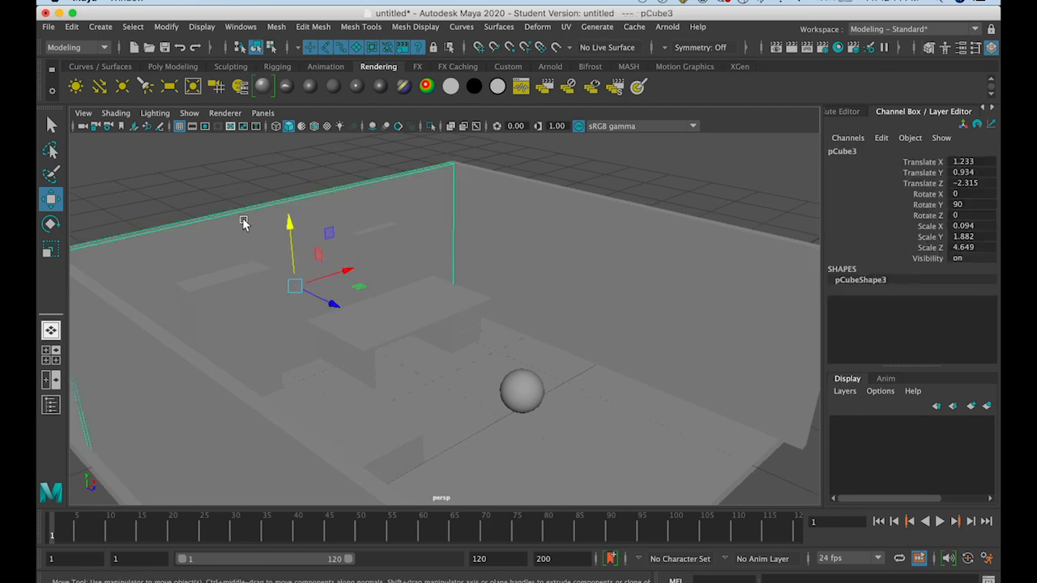
pyautogui.click(243, 301)
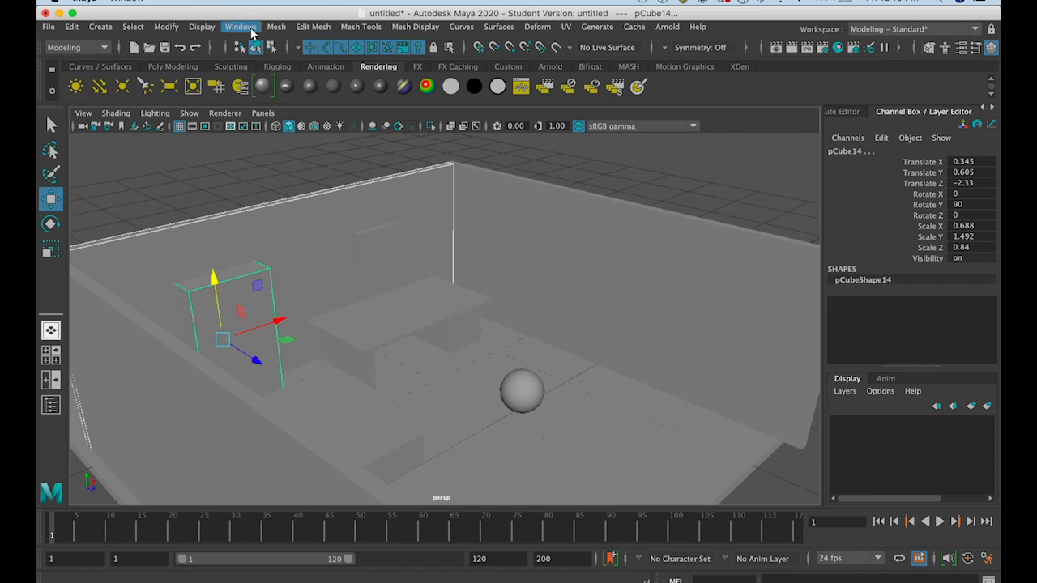
pyautogui.click(300, 30)
pyautogui.moveTo(274, 33)
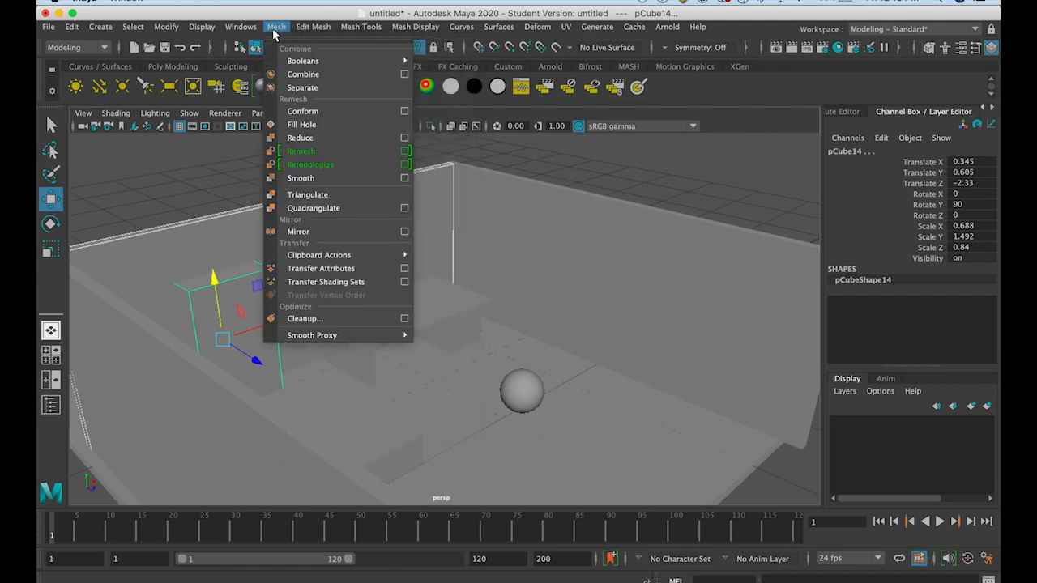
pyautogui.moveTo(290, 62)
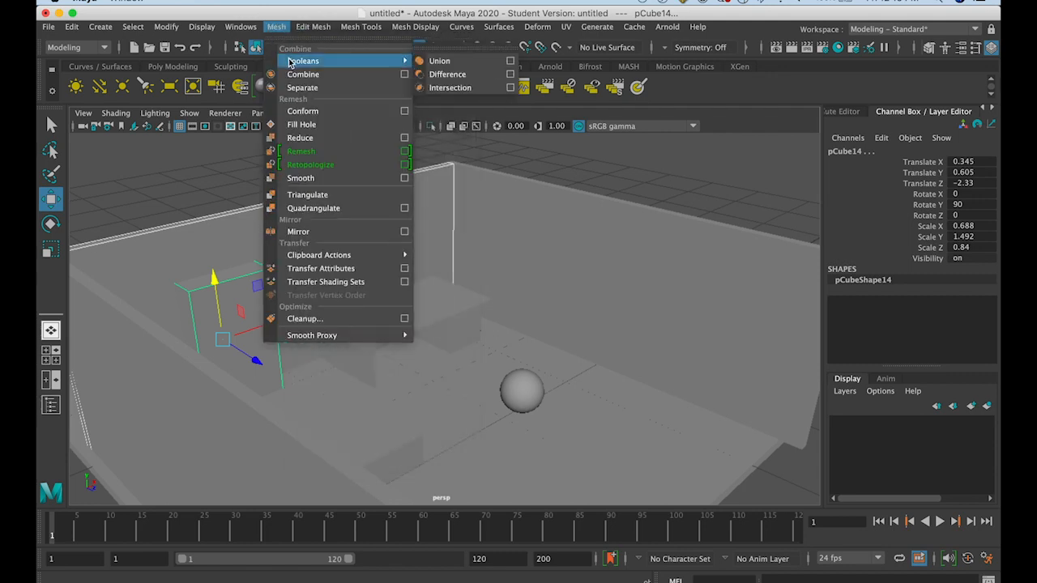
pyautogui.click(438, 79)
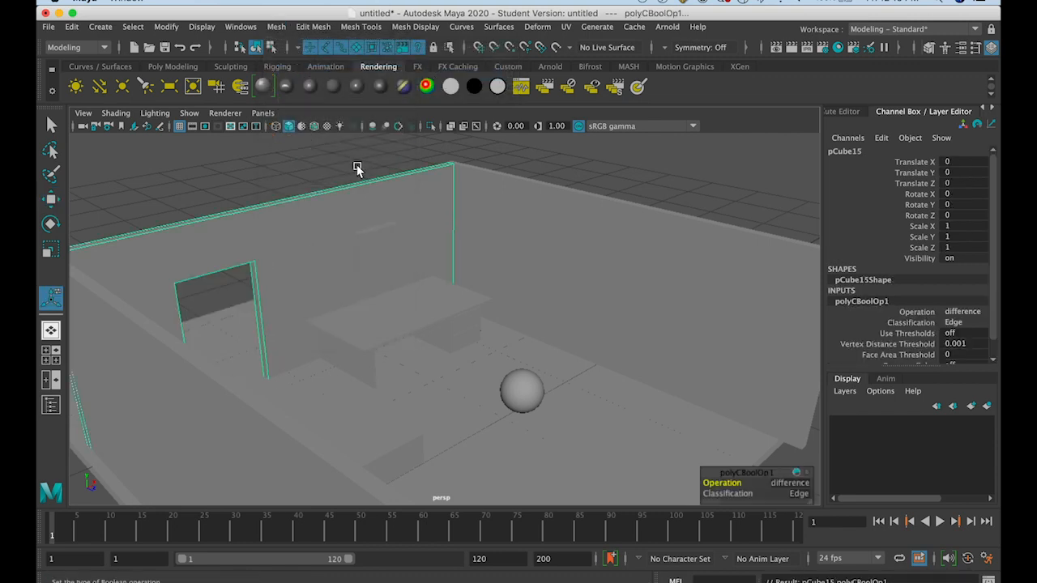
# Inspect the doorway cut in the back wall from several angles around the room
pyautogui.keyDown('alt'); pyautogui.moveTo(333, 255); pyautogui.dragTo(296, 241); pyautogui.keyUp('alt')
pyautogui.scroll(-5, 296, 241)
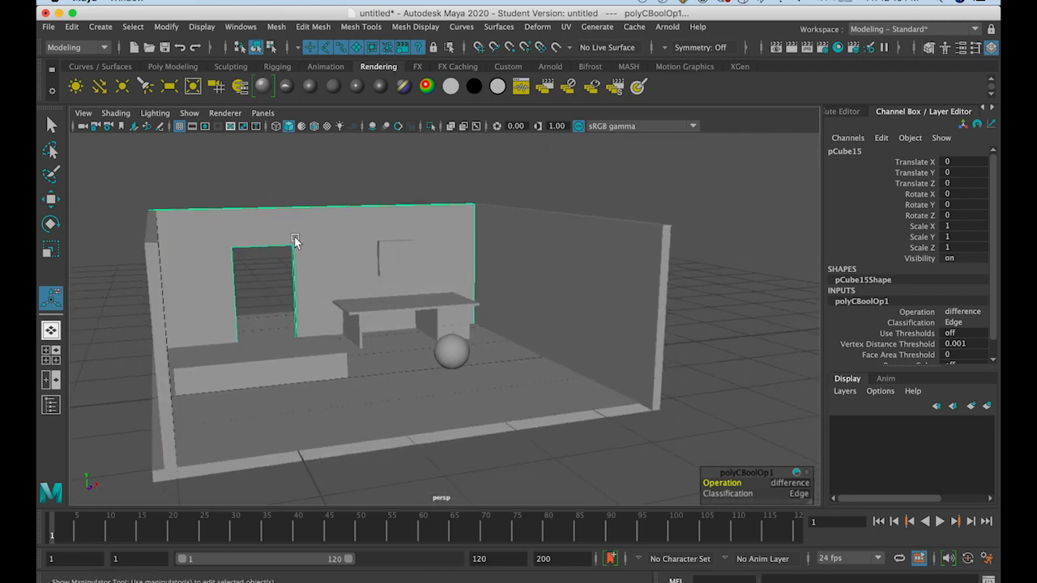
pyautogui.click(50, 199)
pyautogui.keyDown('alt'); pyautogui.moveTo(151, 283); pyautogui.dragTo(157, 282); pyautogui.keyUp('alt')
pyautogui.keyDown('alt'); pyautogui.moveTo(215, 360); pyautogui.dragTo(217, 359); pyautogui.keyUp('alt')
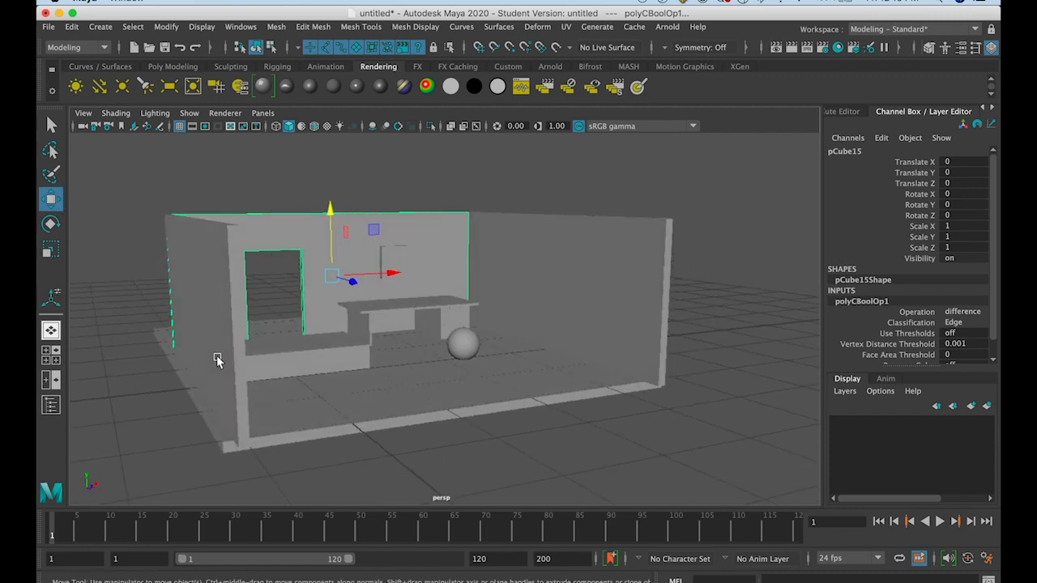
pyautogui.click(381, 437)
pyautogui.keyDown('alt'); pyautogui.moveTo(381, 435); pyautogui.dragTo(365, 438); pyautogui.keyUp('alt')
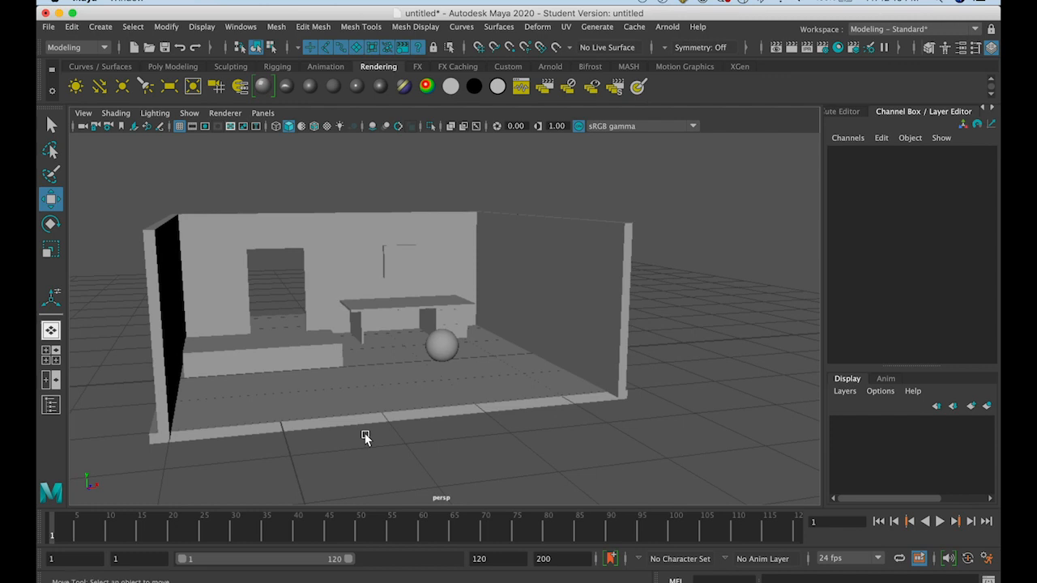
# Select every room object, try scaling them together, and undo the scaling
pyautogui.moveTo(134, 188); pyautogui.dragTo(652, 453)
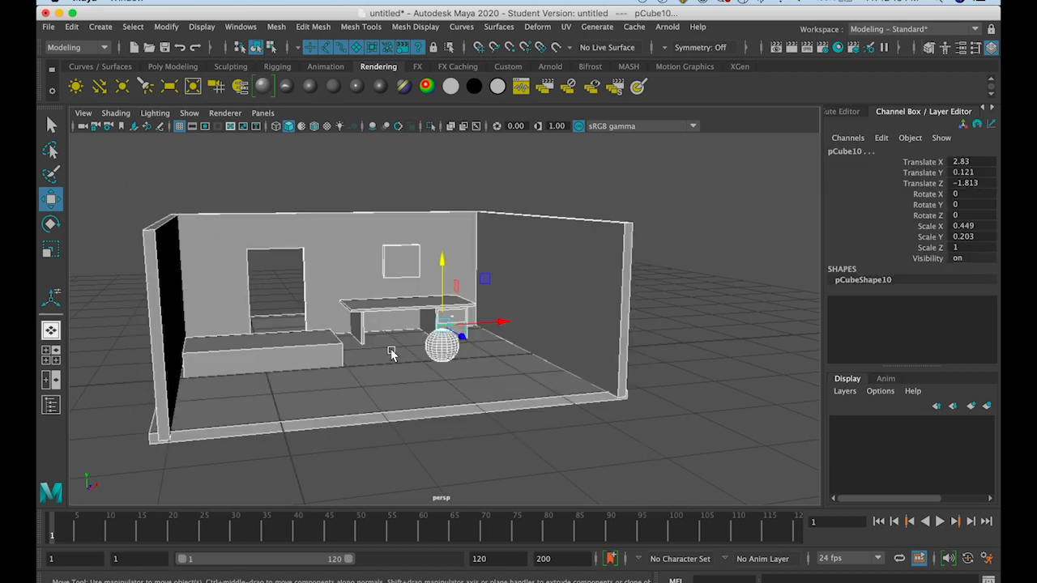
pyautogui.press('r')
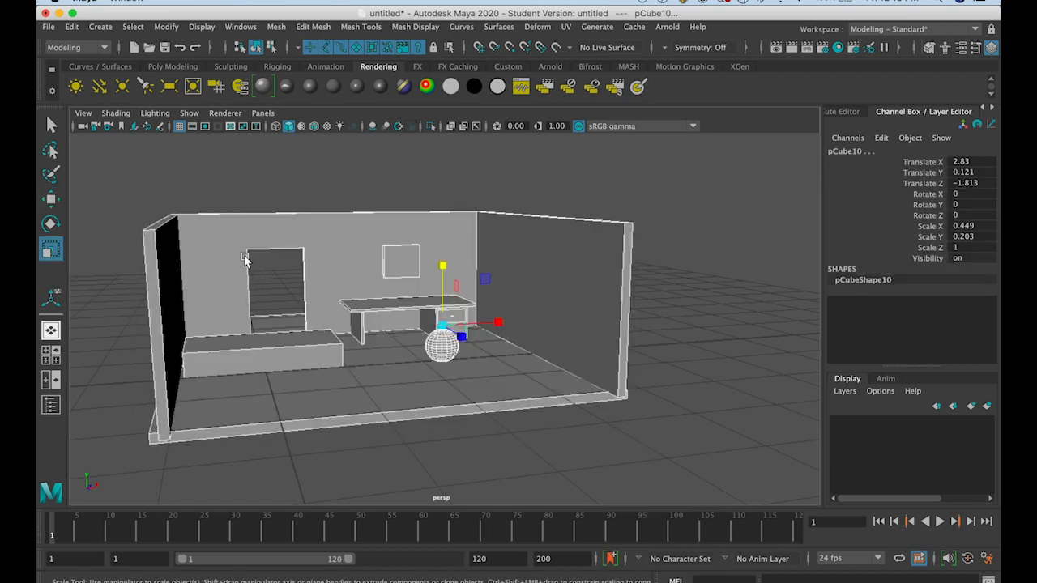
pyautogui.moveTo(451, 328); pyautogui.dragTo(416, 358)
pyautogui.hotkey('ctrl', 'z')
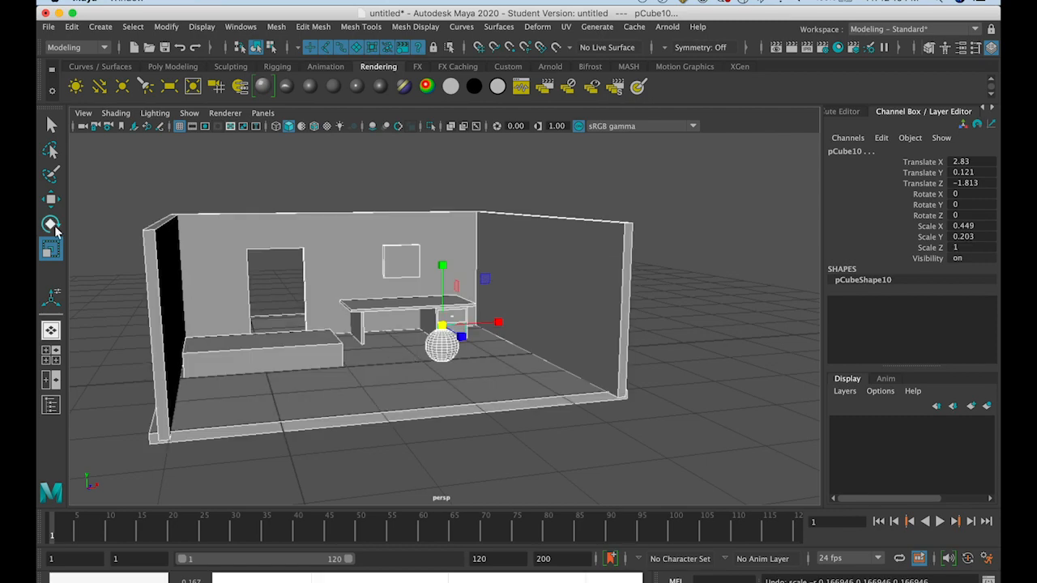
# Try rotating all the ungrouped room objects together, undo the rotation, and clear the selection
pyautogui.press('e')
pyautogui.moveTo(396, 297); pyautogui.dragTo(409, 351)
pyautogui.press('z')
pyautogui.press('z')
pyautogui.press('z')
pyautogui.press('z')
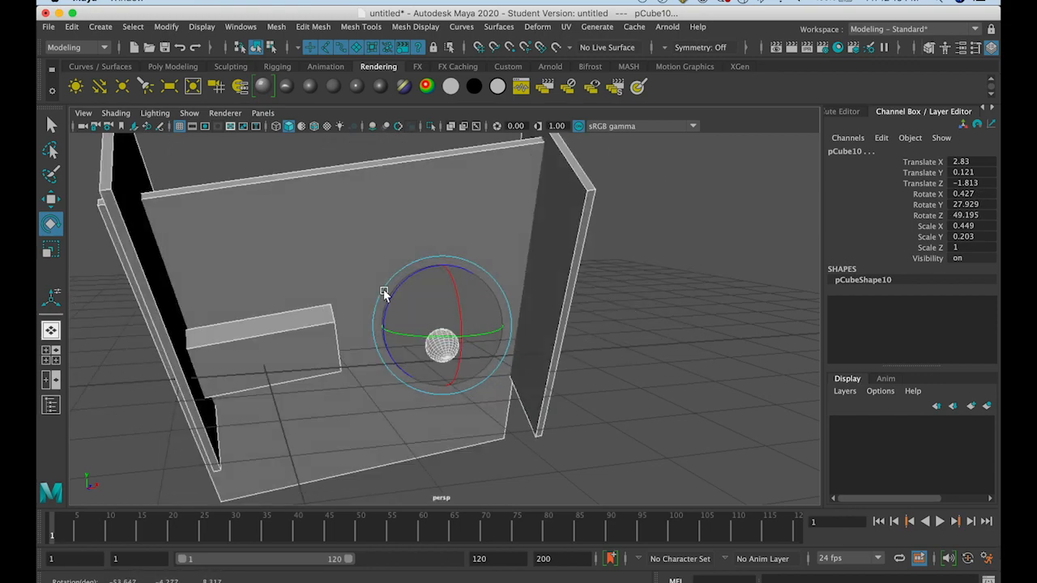
pyautogui.click(249, 198)
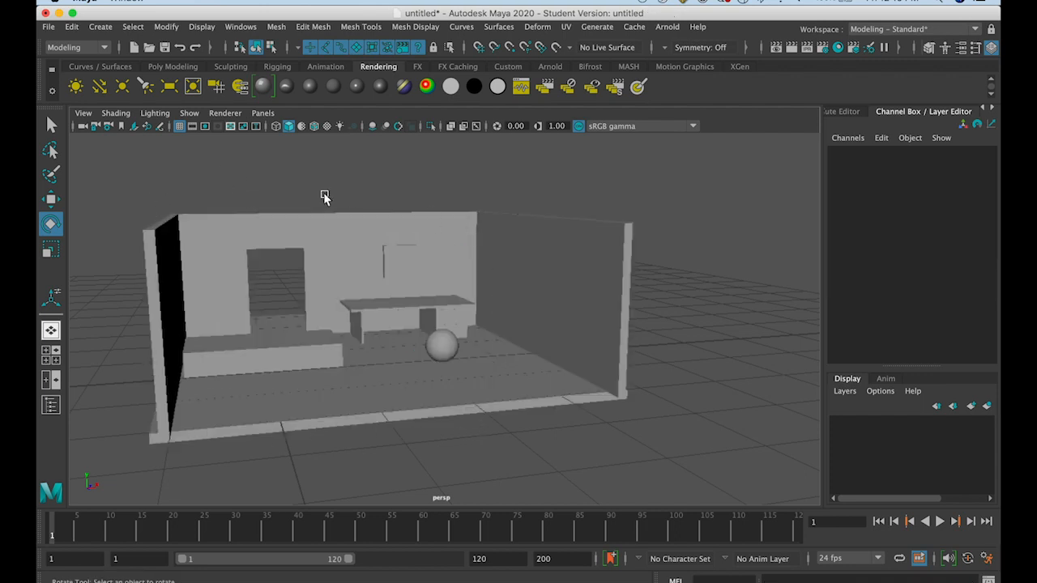
# Select all the walls, floor and furniture and combine them into one group
pyautogui.moveTo(146, 189); pyautogui.dragTo(666, 452)
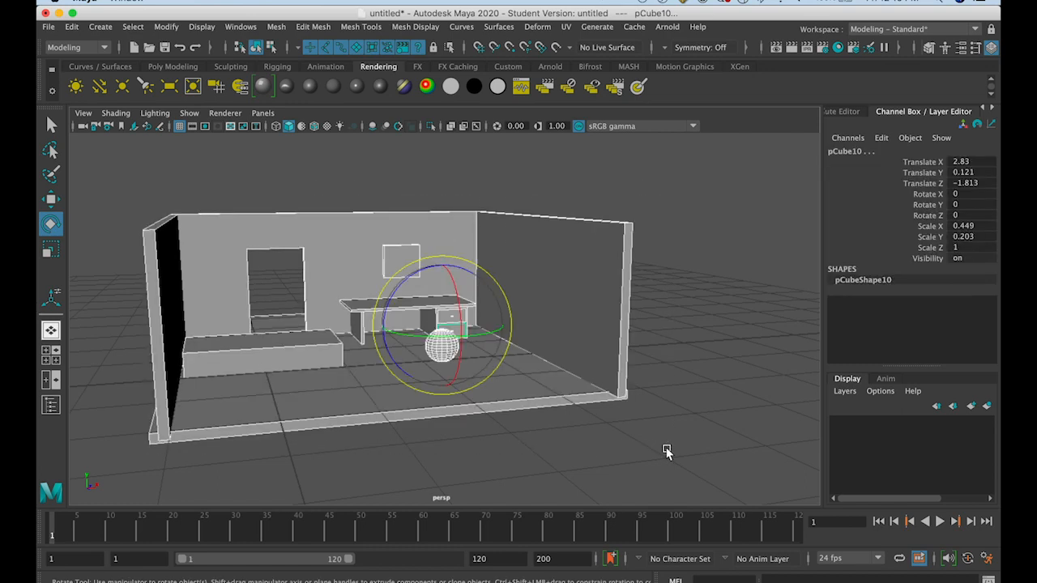
pyautogui.click(73, 26)
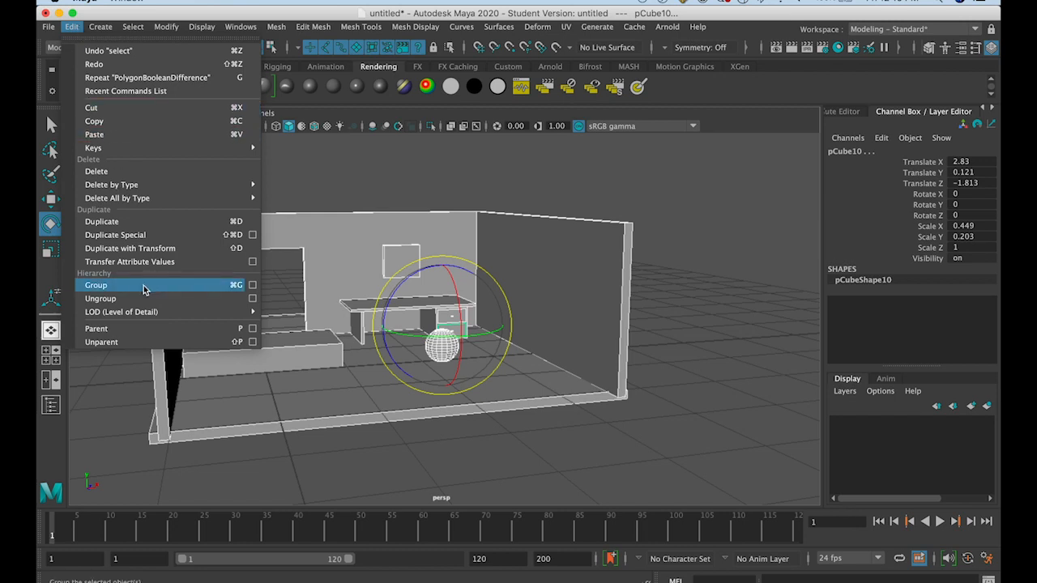
pyautogui.moveTo(72, 27)
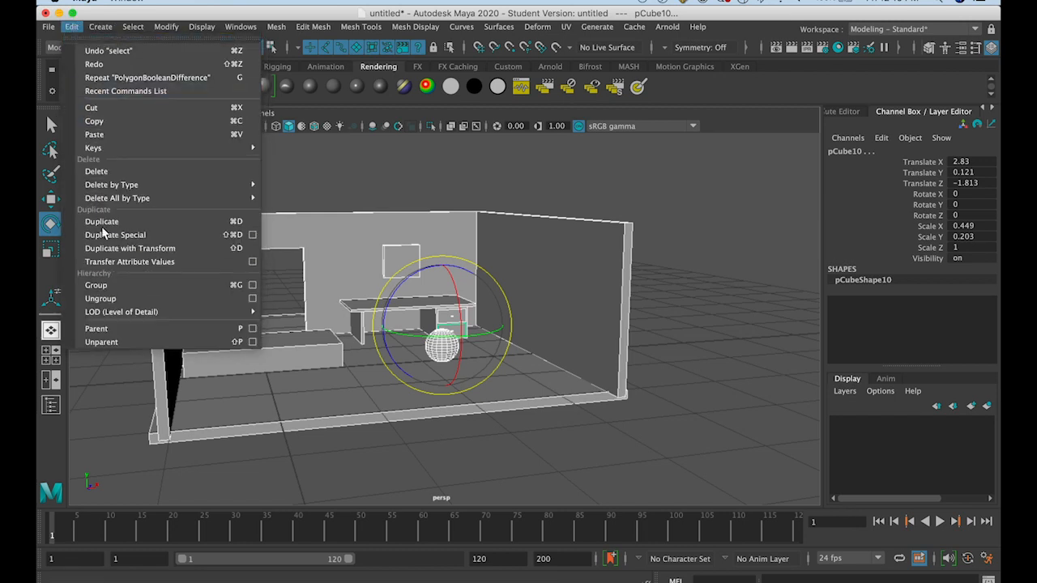
pyautogui.click(95, 285)
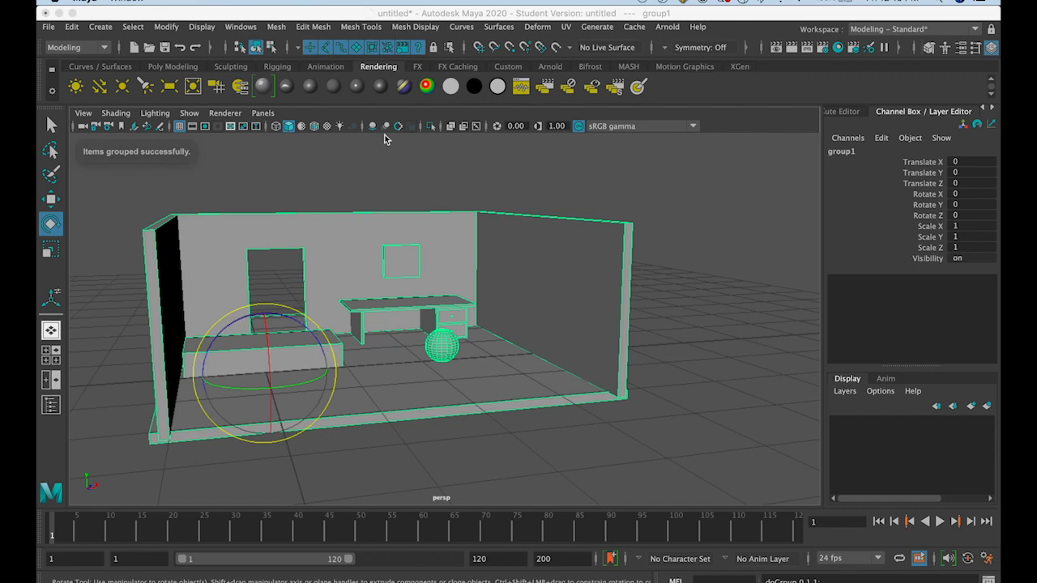
# Test rotating and uniformly scaling the whole room group, undo both changes, and deselect it
pyautogui.moveTo(308, 335); pyautogui.dragTo(316, 361)
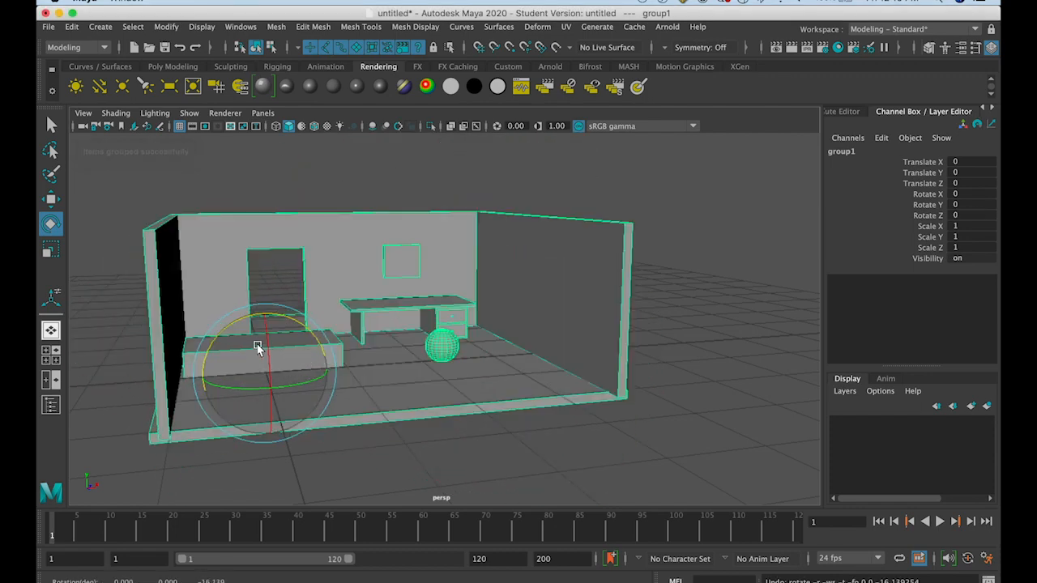
pyautogui.click(50, 248)
pyautogui.moveTo(265, 373); pyautogui.dragTo(364, 351)
pyautogui.hotkey('ctrl', 'z')
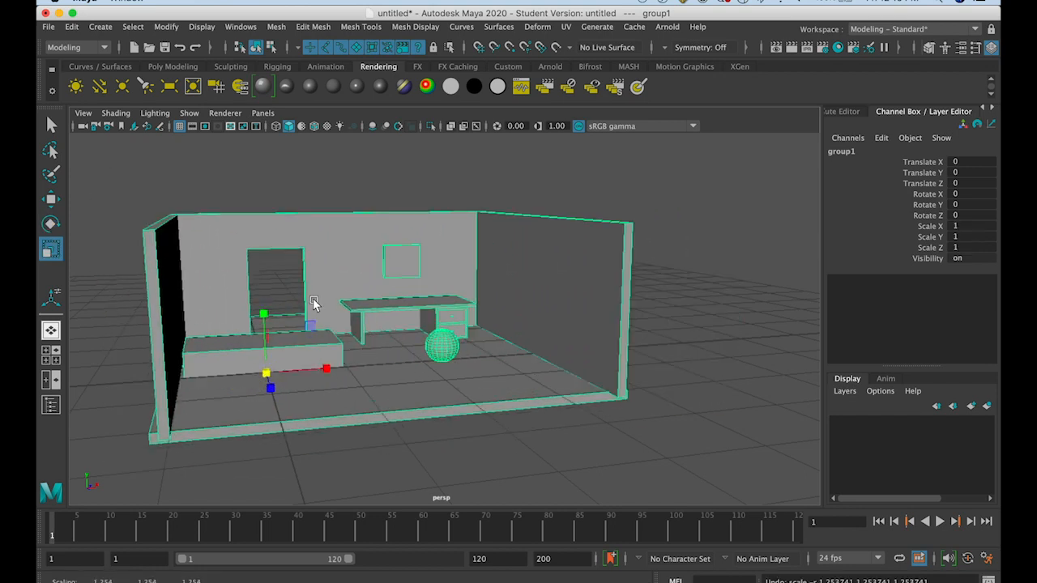
pyautogui.click(51, 199)
pyautogui.click(135, 189)
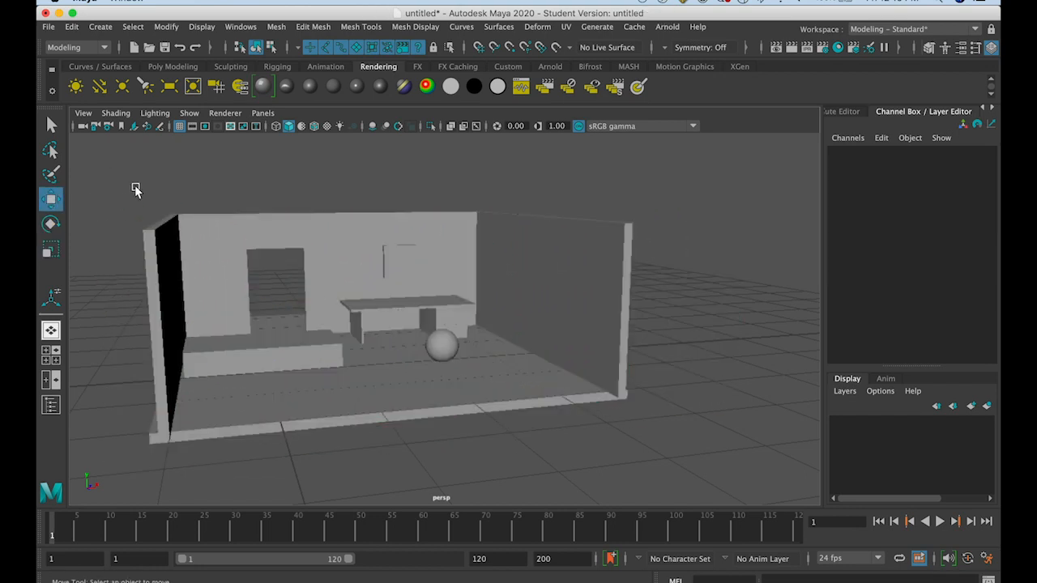
# Select the room objects individually, try rotating them to about Rotate Z 33.271, and undo the rotation
pyautogui.click(213, 220)
pyautogui.moveTo(119, 183); pyautogui.dragTo(671, 451)
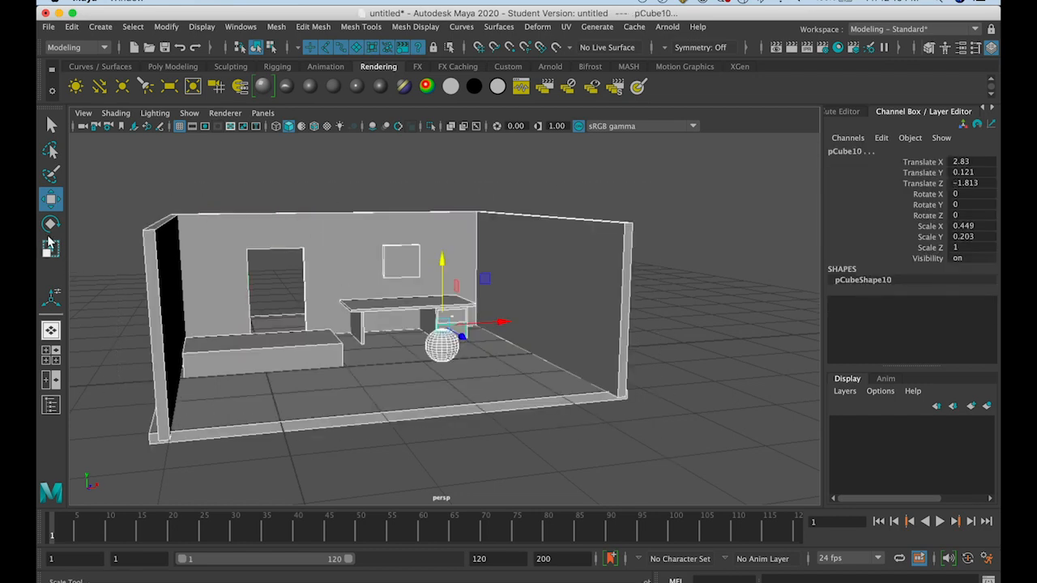
pyautogui.click(50, 225)
pyautogui.moveTo(385, 309); pyautogui.dragTo(388, 342)
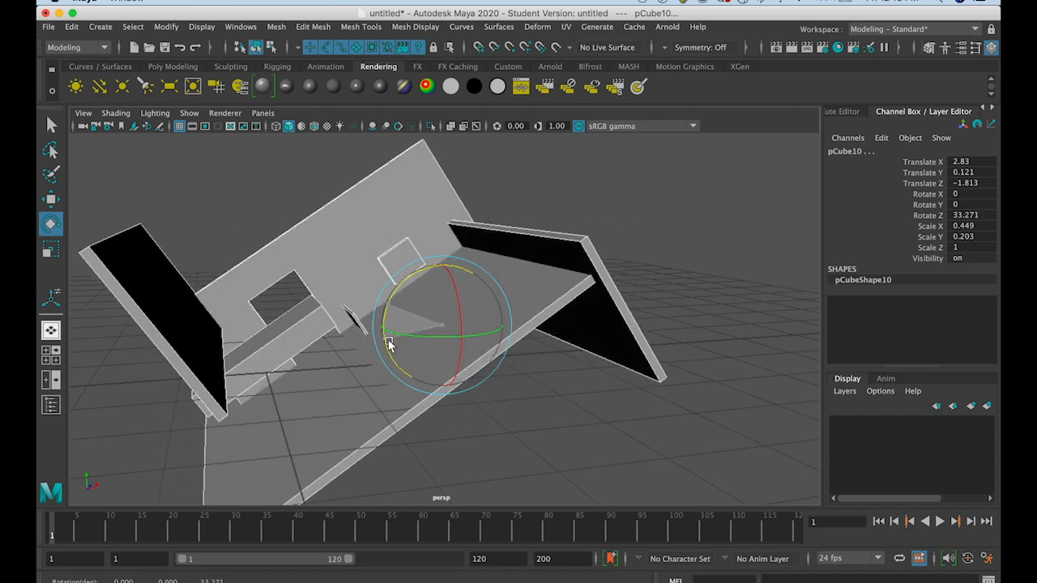
pyautogui.press('super+z')
pyautogui.click(378, 196)
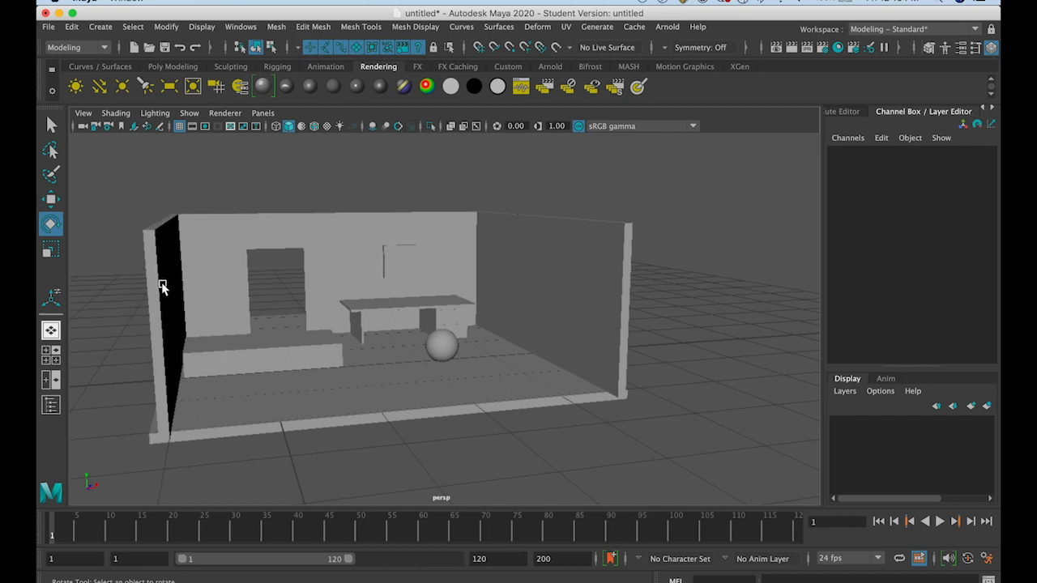
# Switch to selection by hierarchy, pick the room group through the sphere, and try rotating it, undoing the rotation
pyautogui.click(240, 47)
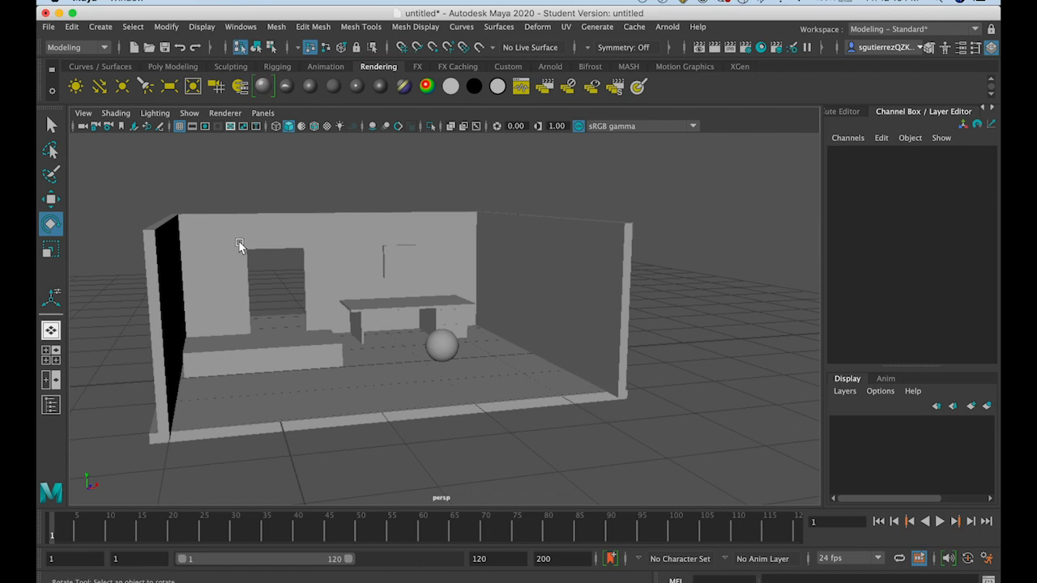
pyautogui.click(447, 344)
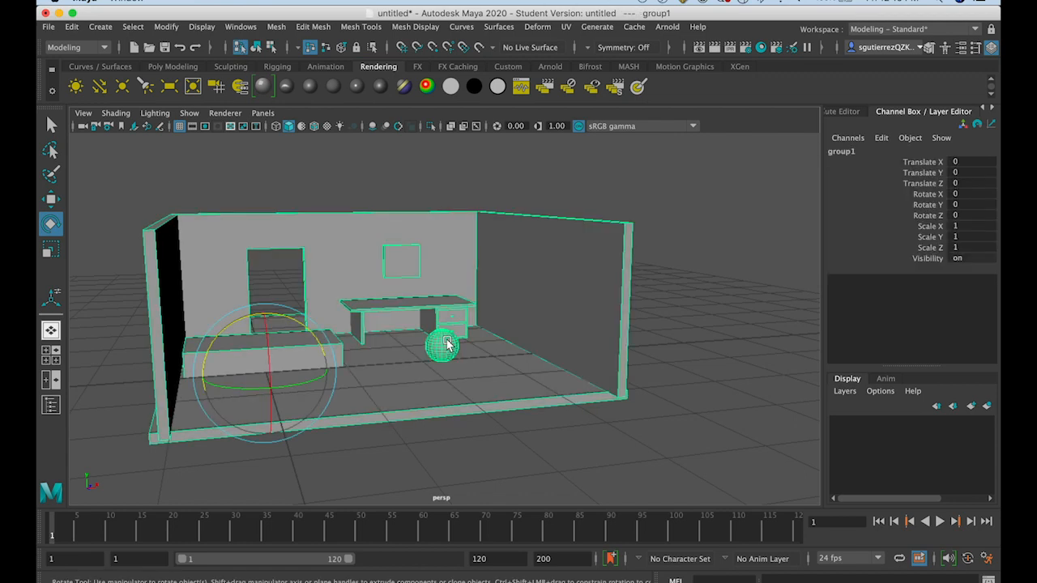
pyautogui.moveTo(309, 330); pyautogui.dragTo(315, 356)
pyautogui.hotkey('ctrl', 'z')
# Return to selection by object type and select only the sphere
pyautogui.click(256, 47)
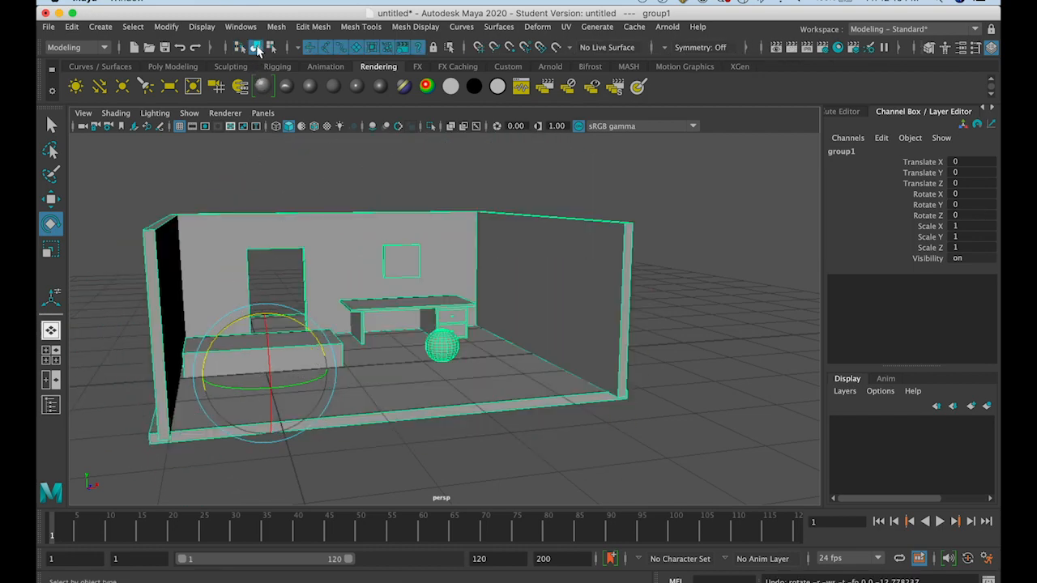
pyautogui.click(300, 175)
pyautogui.click(296, 220)
pyautogui.click(427, 337)
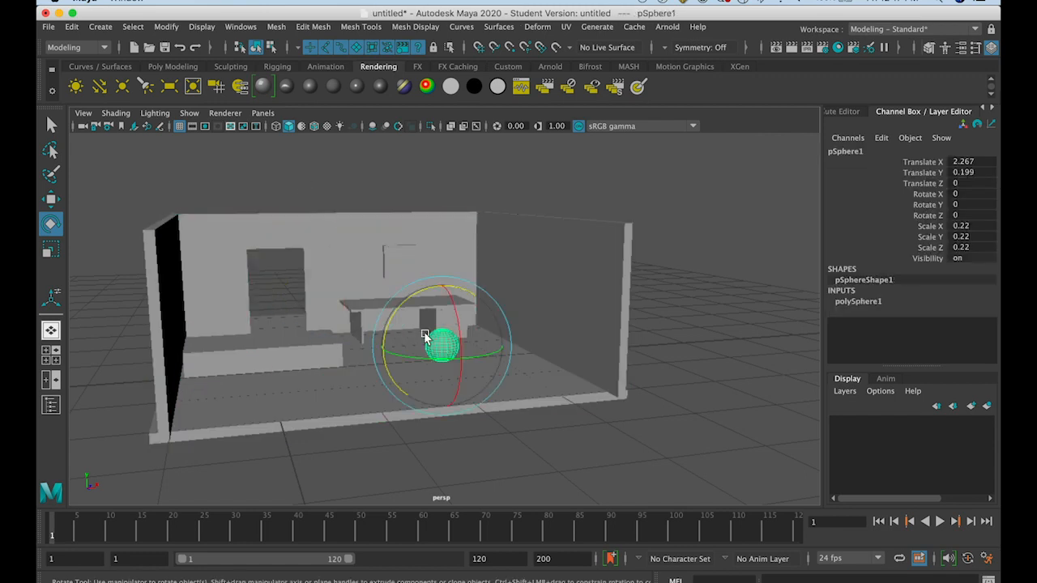
# Select all the room pieces as separate objects, try rotating them, and undo the last rotation
pyautogui.click(339, 395)
pyautogui.moveTo(143, 187); pyautogui.dragTo(668, 456)
pyautogui.moveTo(454, 298); pyautogui.dragTo(453, 370)
pyautogui.hotkey('ctrl', 'z')
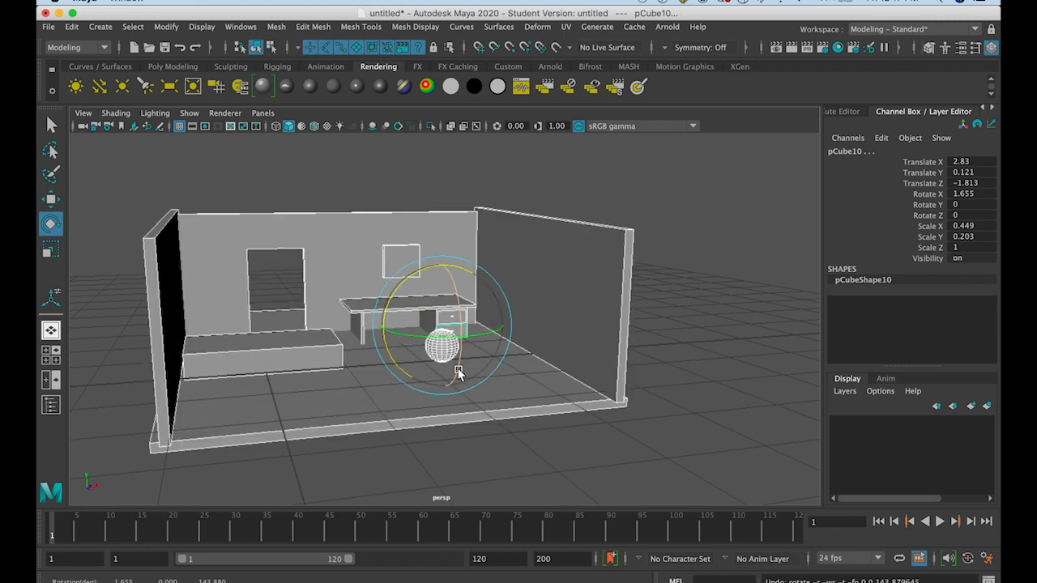
# Switch to selection by component type for the room's objects
pyautogui.click(272, 47)
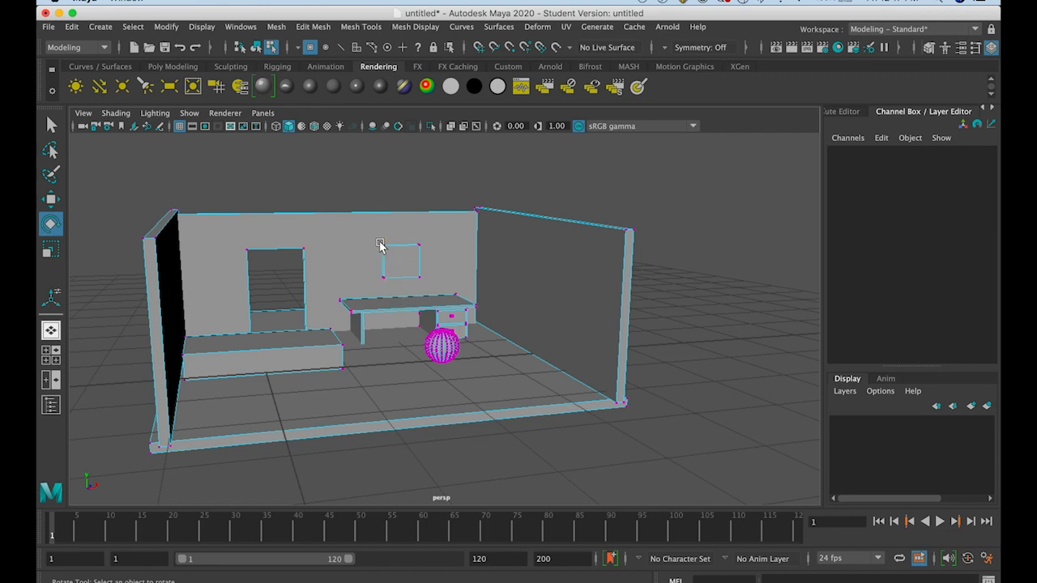
# Pick several individual vertices on the sphere and try moving one straight up, undoing the move
pyautogui.scroll(6, 422, 318)
pyautogui.click(423, 357)
pyautogui.scroll(5, 431, 361)
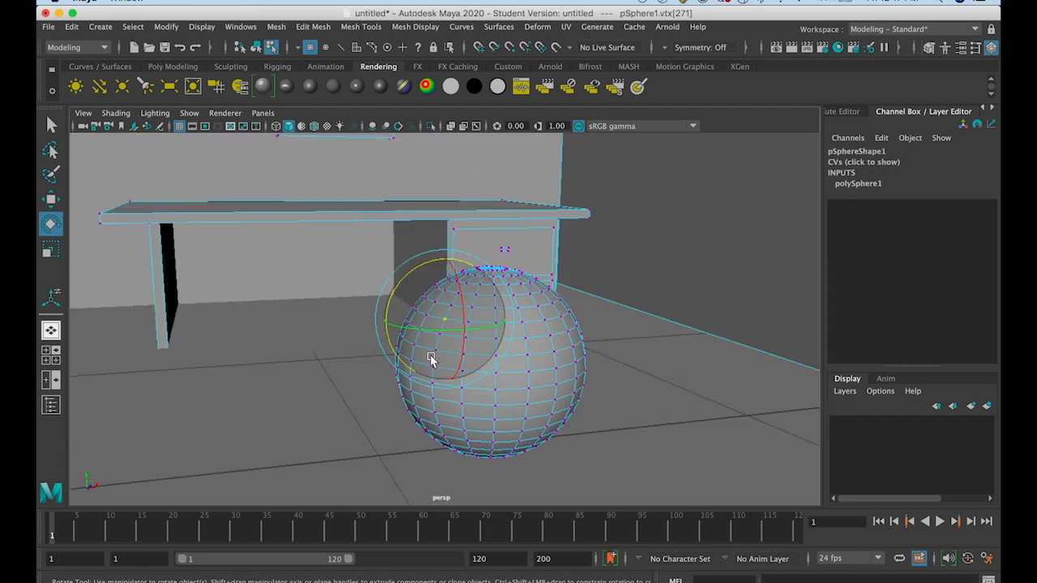
pyautogui.click(542, 323)
pyautogui.click(424, 361)
pyautogui.click(483, 301)
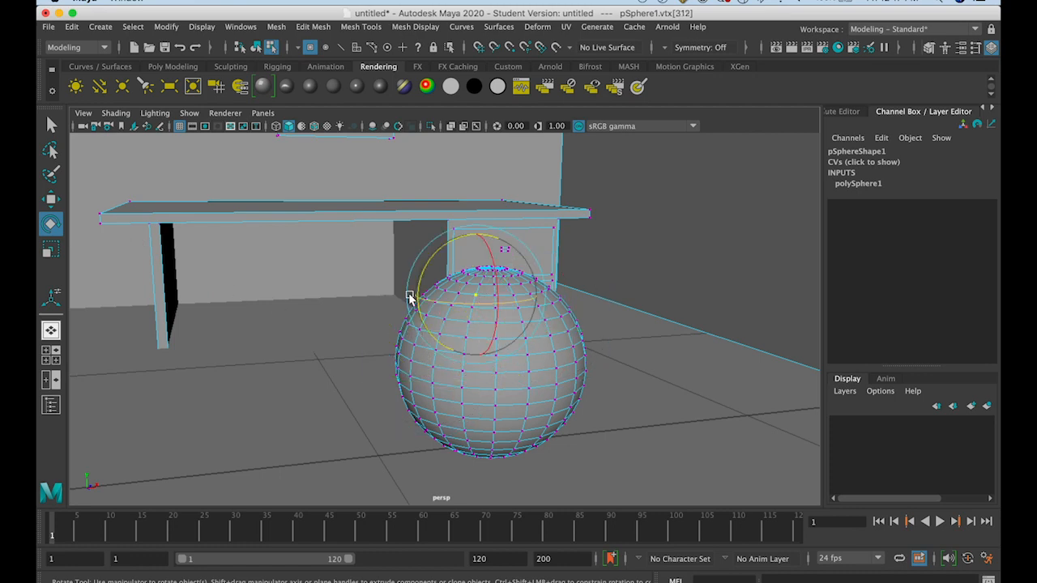
pyautogui.click(49, 198)
pyautogui.moveTo(477, 257); pyautogui.dragTo(477, 133)
pyautogui.press('z')
# Select two vertices on opposite sides of the sphere's upper part and move them up to form tall horn-like spikes
pyautogui.keyDown('alt'); pyautogui.moveTo(585, 331); pyautogui.dragTo(556, 357); pyautogui.keyUp('alt')
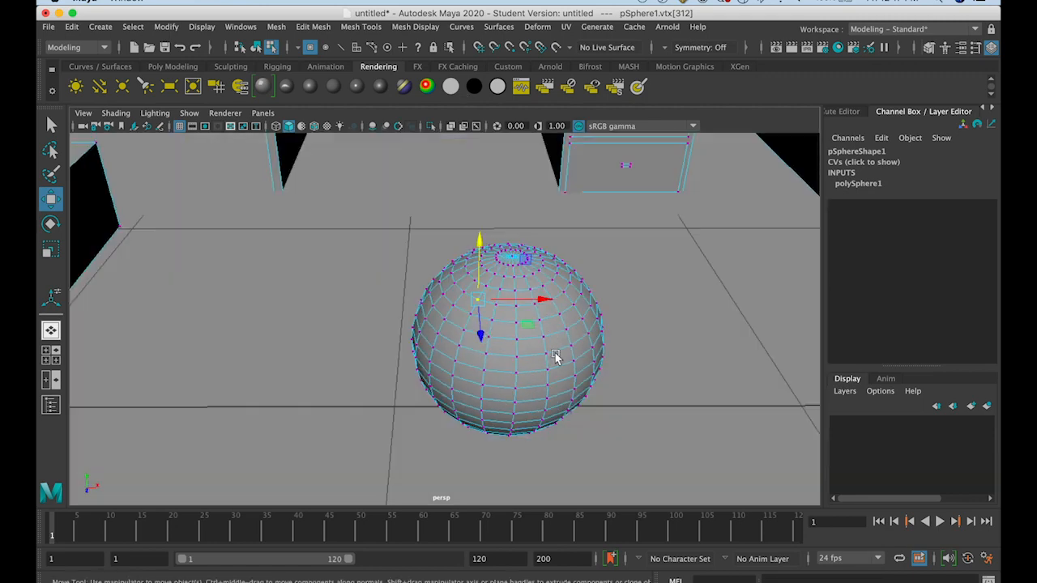
pyautogui.click(451, 272)
pyautogui.click(582, 283)
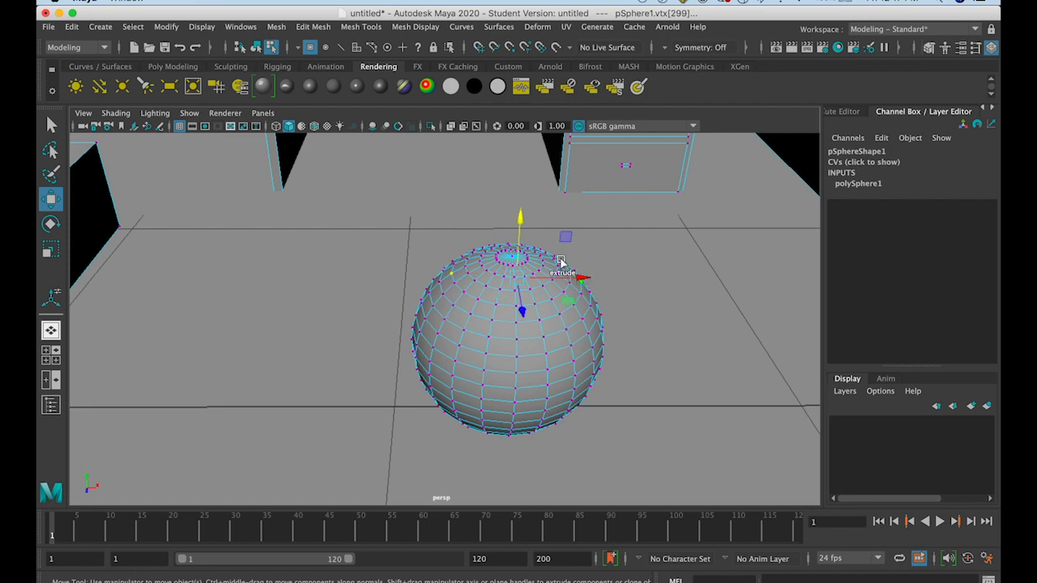
pyautogui.moveTo(522, 239); pyautogui.dragTo(525, 139)
pyautogui.keyDown('alt'); pyautogui.moveTo(531, 287); pyautogui.dragTo(486, 224); pyautogui.keyUp('alt')
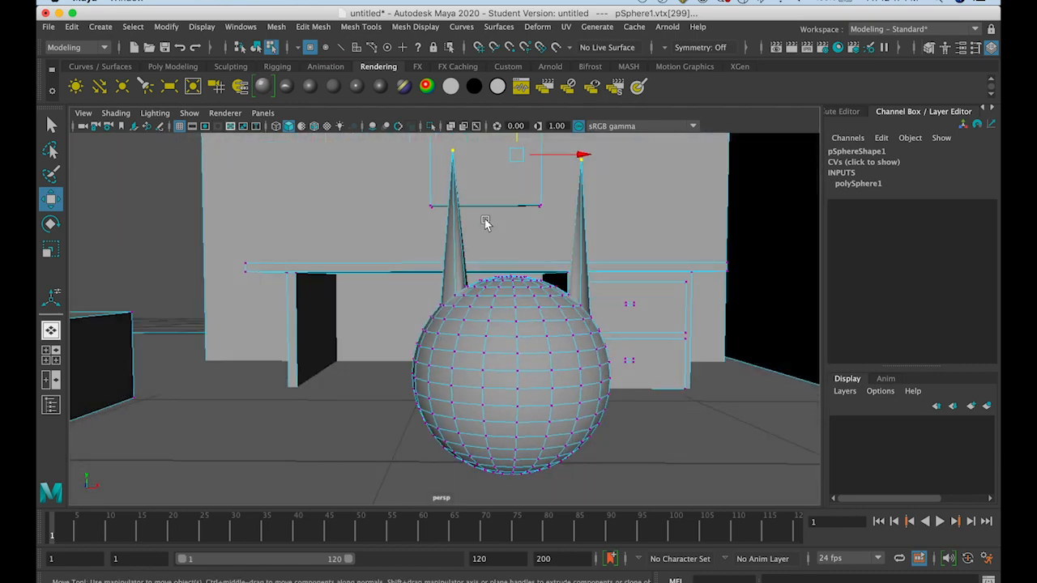
# Toggle between selection by object type and by component type, finishing on selection by hierarchy
pyautogui.click(258, 49)
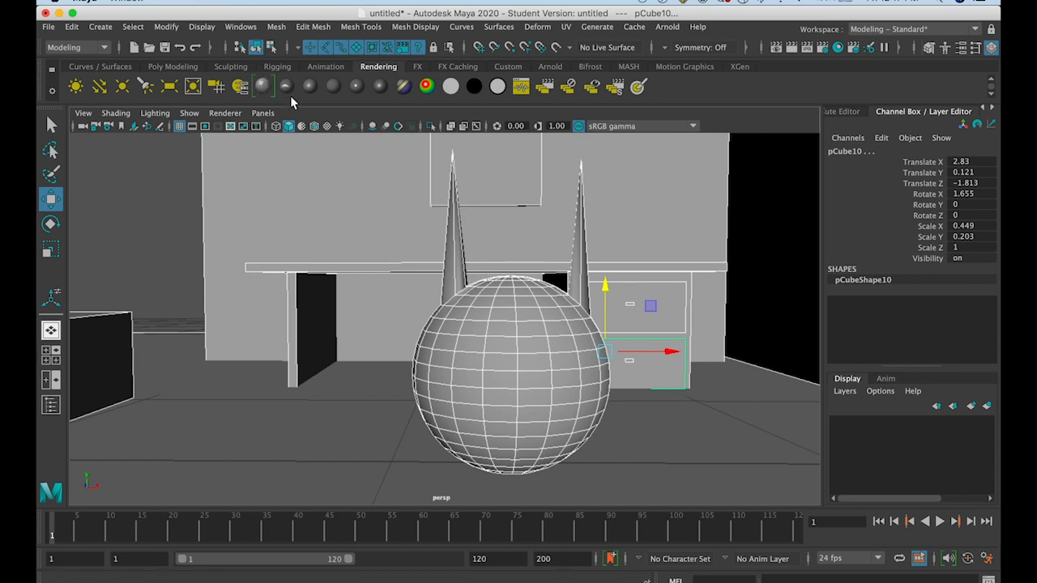
pyautogui.click(271, 48)
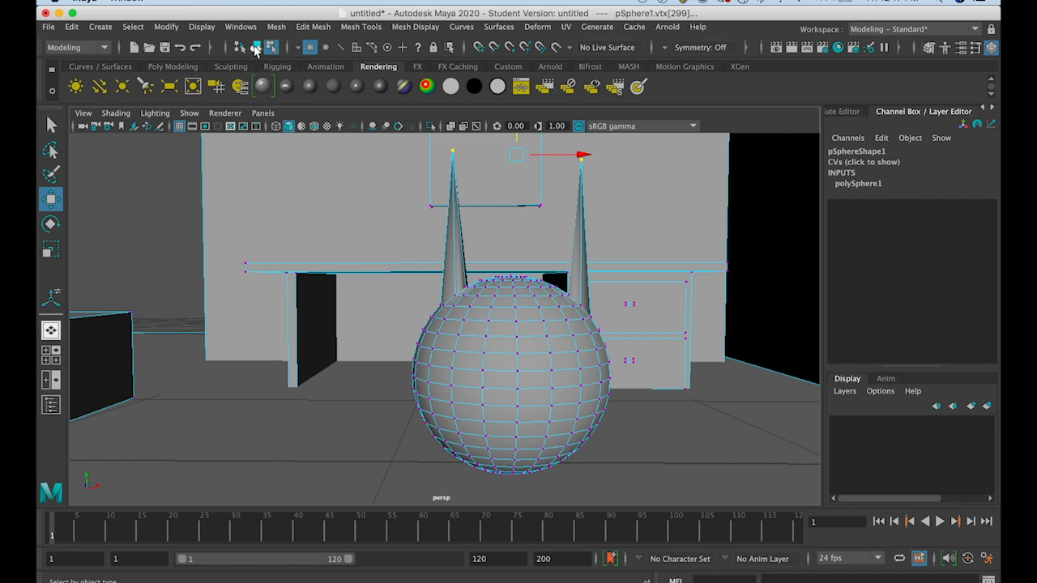
pyautogui.click(255, 49)
pyautogui.click(241, 48)
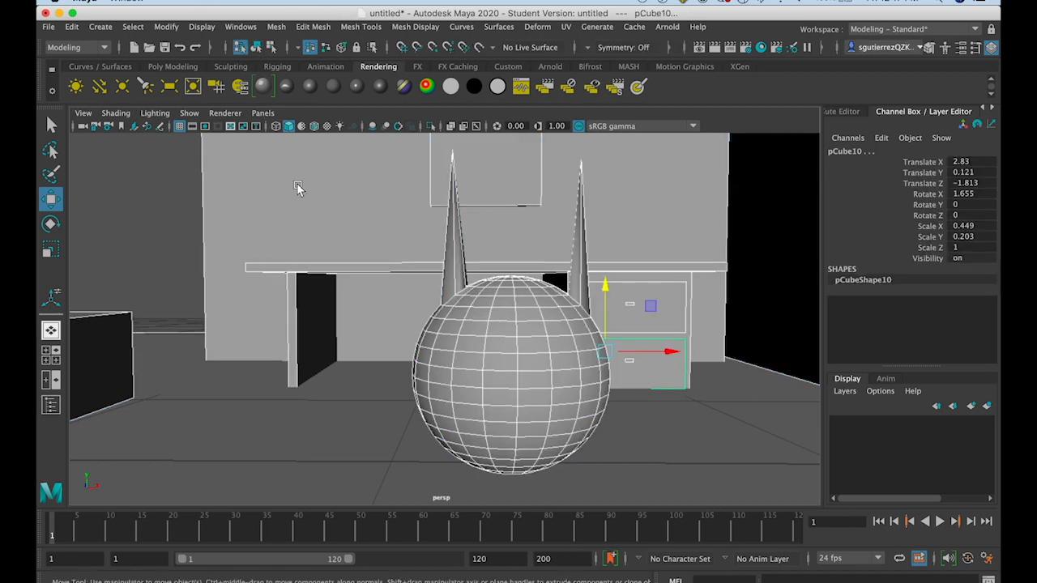
# Select the whole room group for the Rotate tool and try rotating it about its original pivot, undoing the rotation
pyautogui.scroll(-10, 301, 263)
pyautogui.keyDown('alt'); pyautogui.moveTo(301, 263); pyautogui.dragTo(337, 238); pyautogui.keyUp('alt')
pyautogui.scroll(-8, 348, 285)
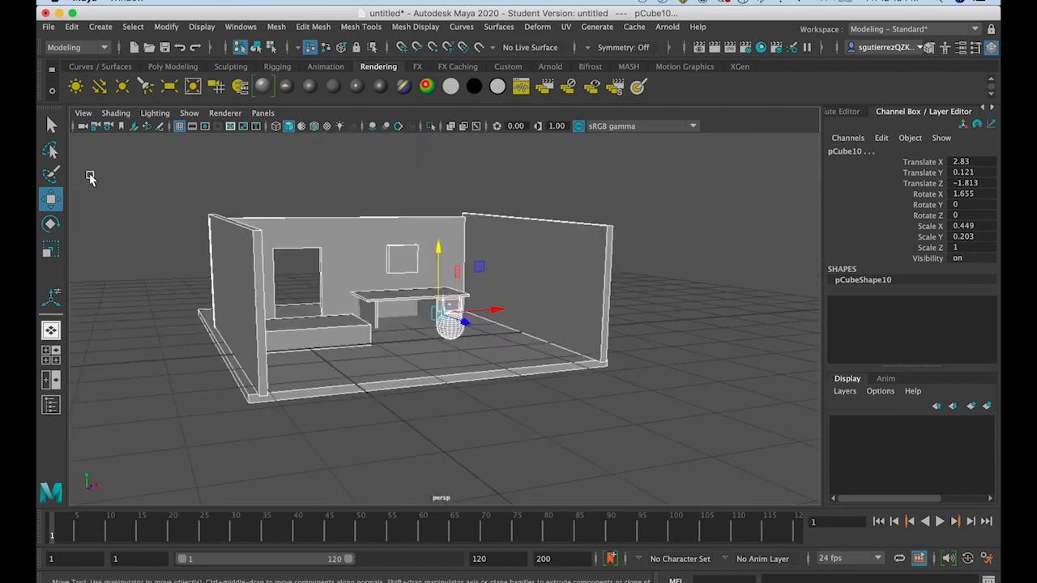
pyautogui.click(53, 225)
pyautogui.press('super+g')
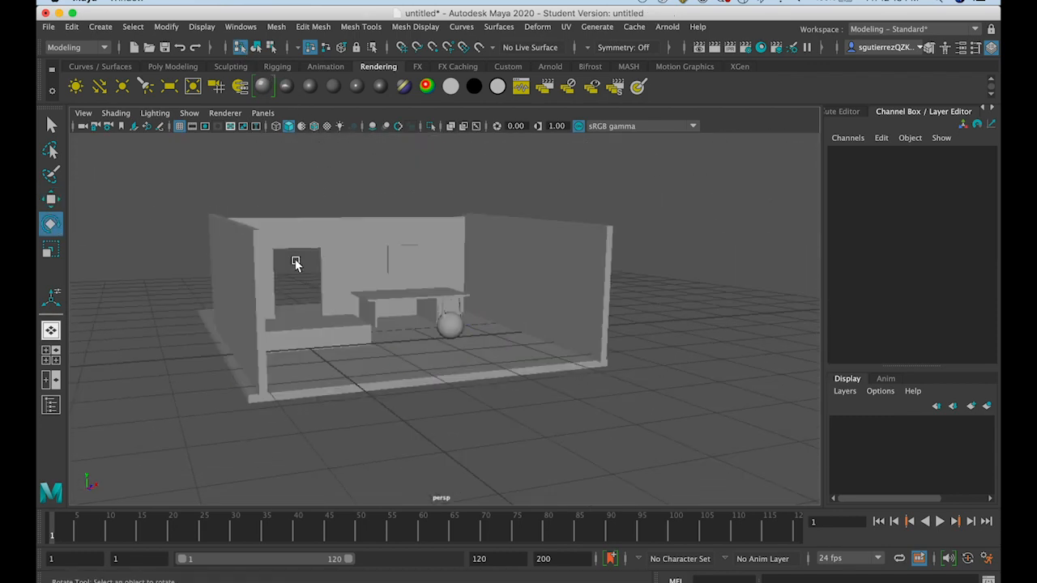
pyautogui.moveTo(281, 297); pyautogui.dragTo(340, 362)
pyautogui.press('super+z')
pyautogui.press('super+z')
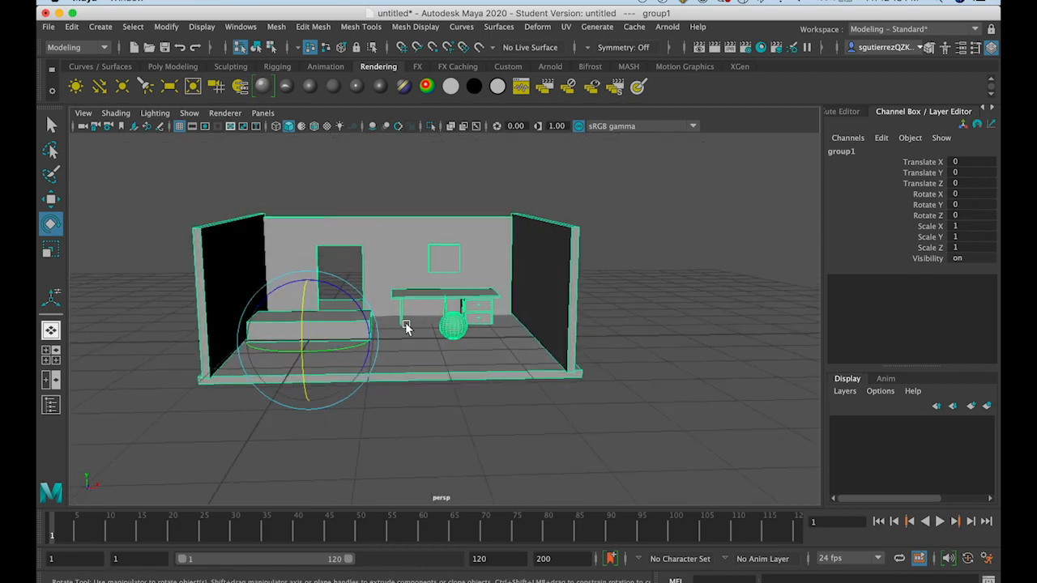
# Center the room group's pivot and try rotating the group about 28° around Z, undoing the rotation
pyautogui.click(166, 28)
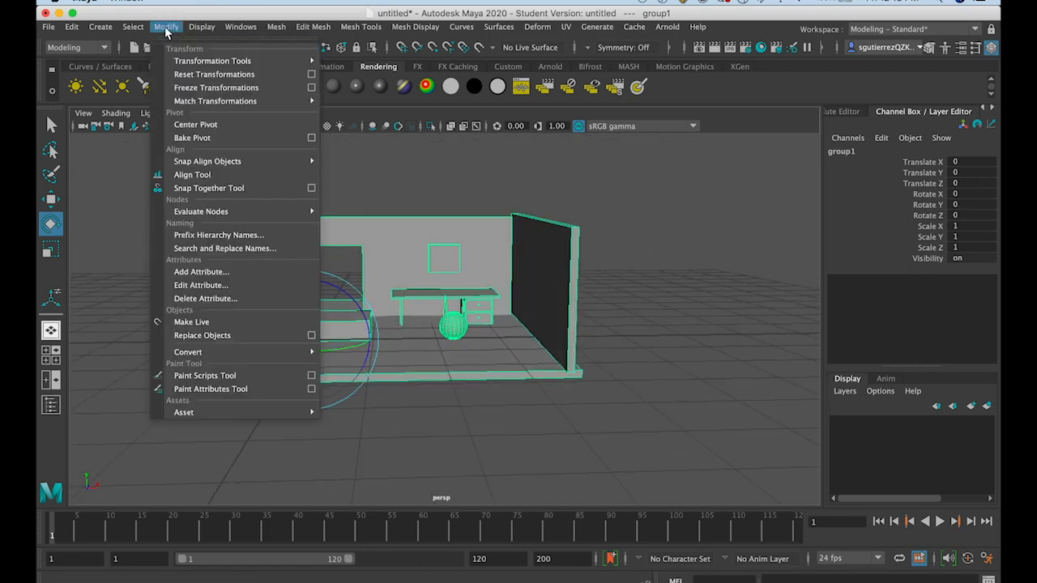
pyautogui.click(191, 124)
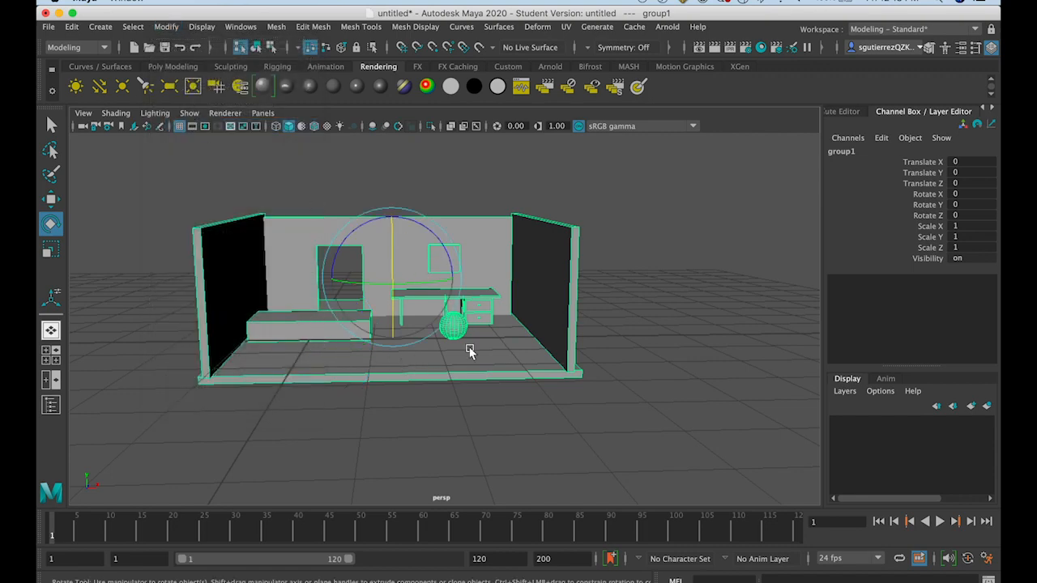
pyautogui.moveTo(436, 235); pyautogui.dragTo(401, 212)
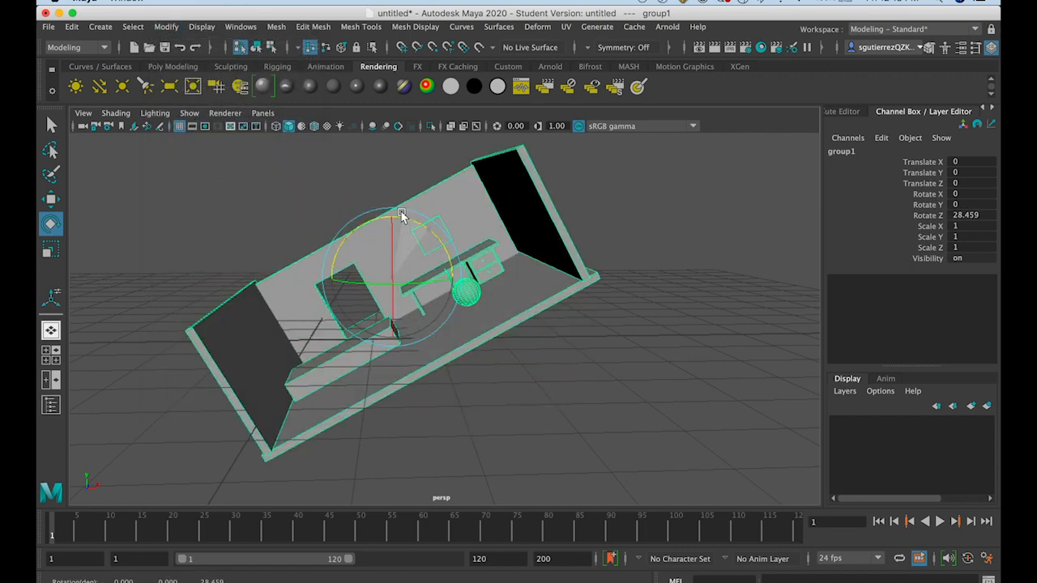
pyautogui.hotkey('ctrl', 'z')
# Try tilting the room group about 22° around X using the centered pivot, and undo the rotations
pyautogui.keyDown('alt'); pyautogui.moveTo(397, 378); pyautogui.dragTo(351, 369); pyautogui.keyUp('alt')
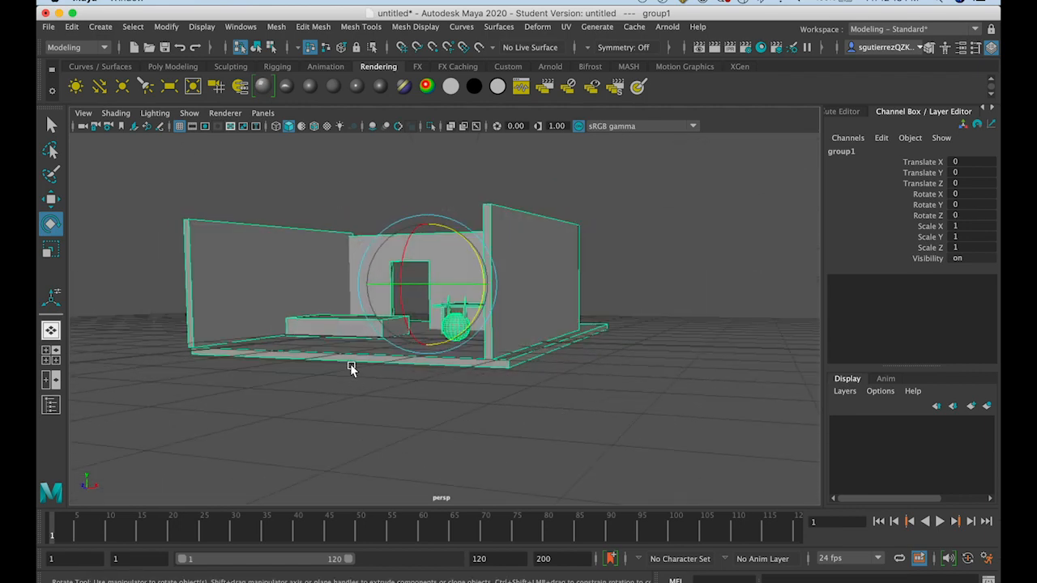
pyautogui.moveTo(419, 254); pyautogui.dragTo(309, 299)
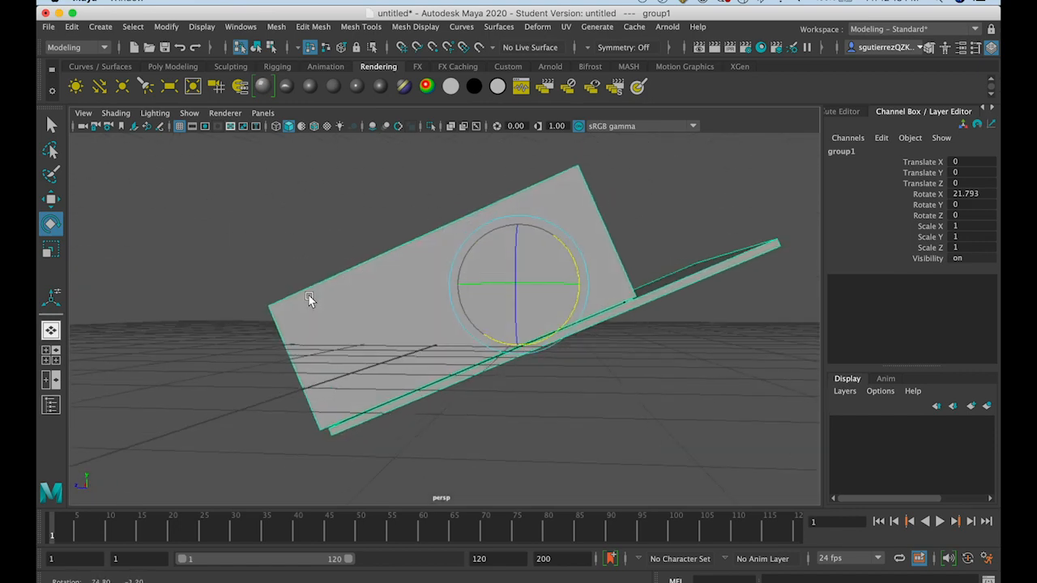
pyautogui.moveTo(597, 290)
pyautogui.mouseDown()
pyautogui.moveTo(574, 270)
pyautogui.moveTo(588, 308)
pyautogui.mouseUp()
pyautogui.press('z')
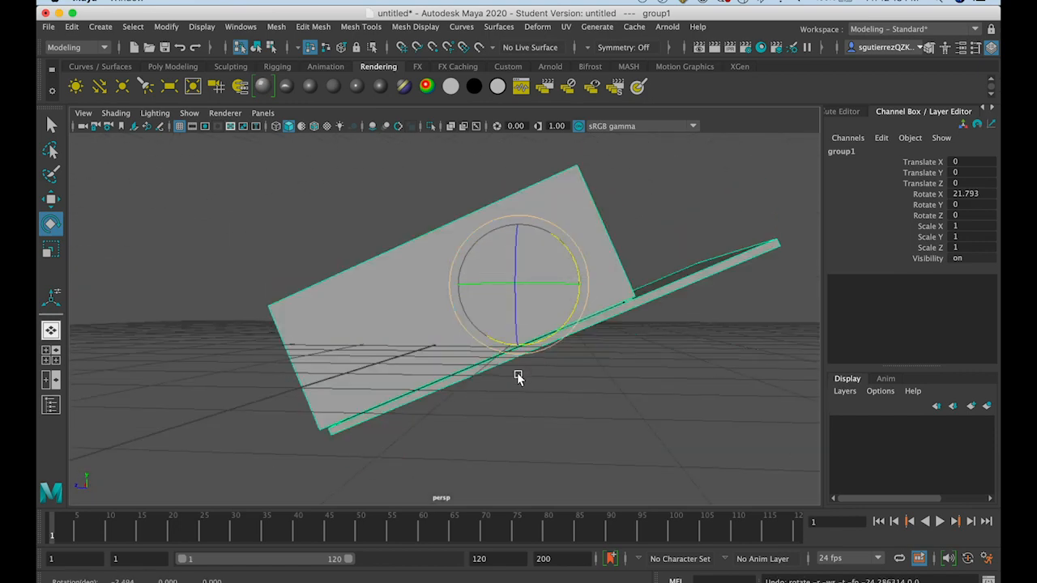
pyautogui.press('z')
pyautogui.keyDown('alt'); pyautogui.moveTo(498, 419); pyautogui.dragTo(658, 421); pyautogui.keyUp('alt')
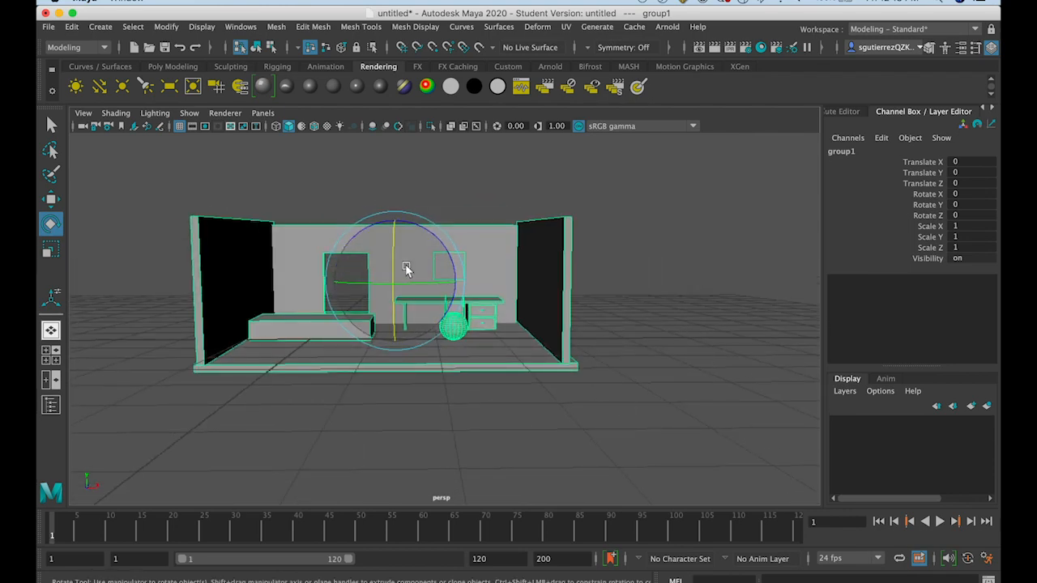
# Edit the room group's pivot, moving it along its axes to the middle of the sphere on the floor
pyautogui.press('d')
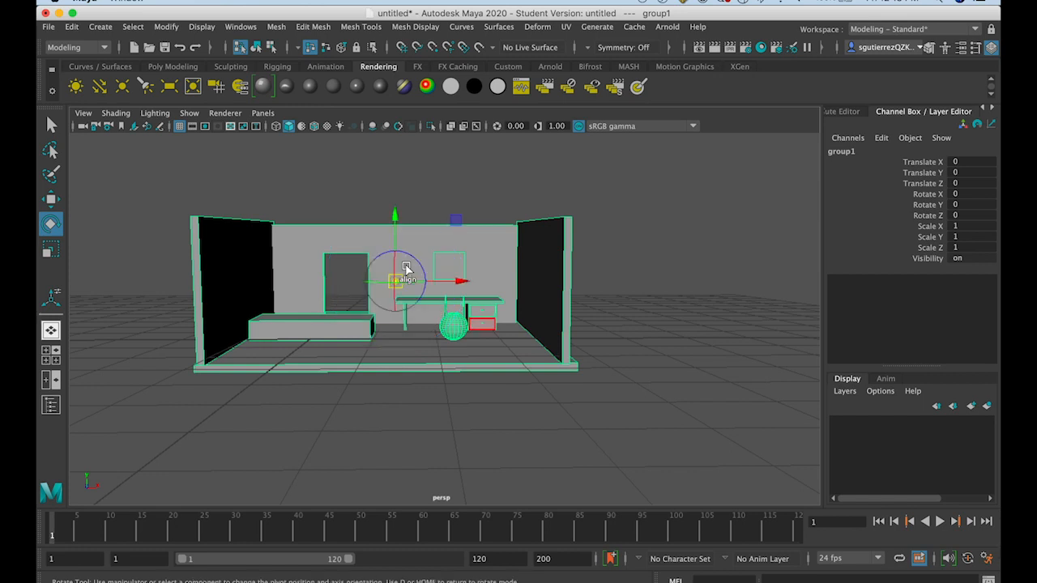
pyautogui.moveTo(455, 281); pyautogui.dragTo(307, 316)
pyautogui.moveTo(262, 275); pyautogui.dragTo(510, 232)
pyautogui.moveTo(423, 217); pyautogui.dragTo(423, 260)
pyautogui.moveTo(445, 326); pyautogui.dragTo(470, 335)
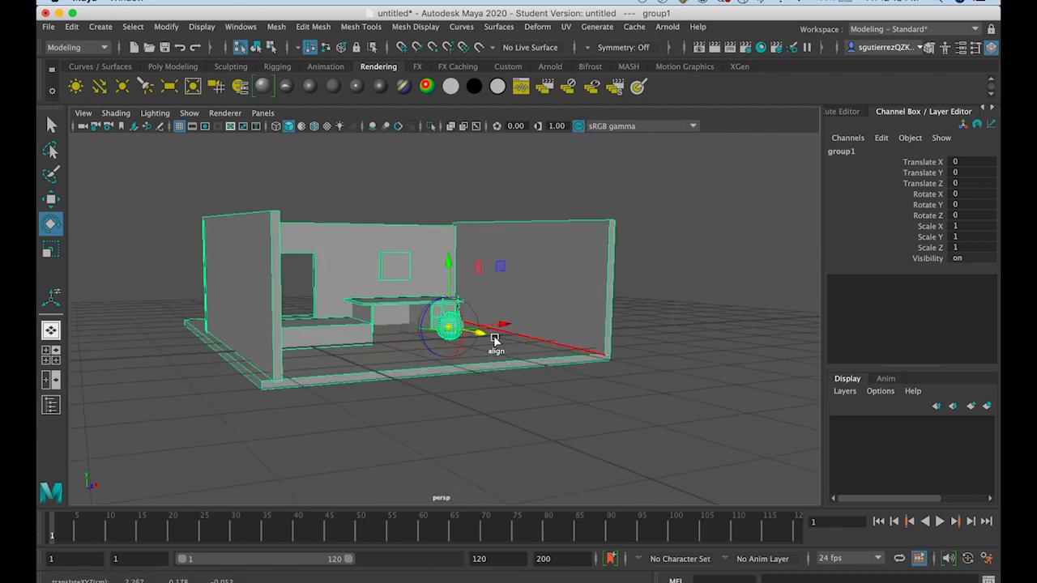
pyautogui.keyDown('alt'); pyautogui.moveTo(443, 356); pyautogui.dragTo(351, 435); pyautogui.keyUp('alt')
pyautogui.click(427, 369)
pyautogui.moveTo(427, 369); pyautogui.dragTo(427, 372)
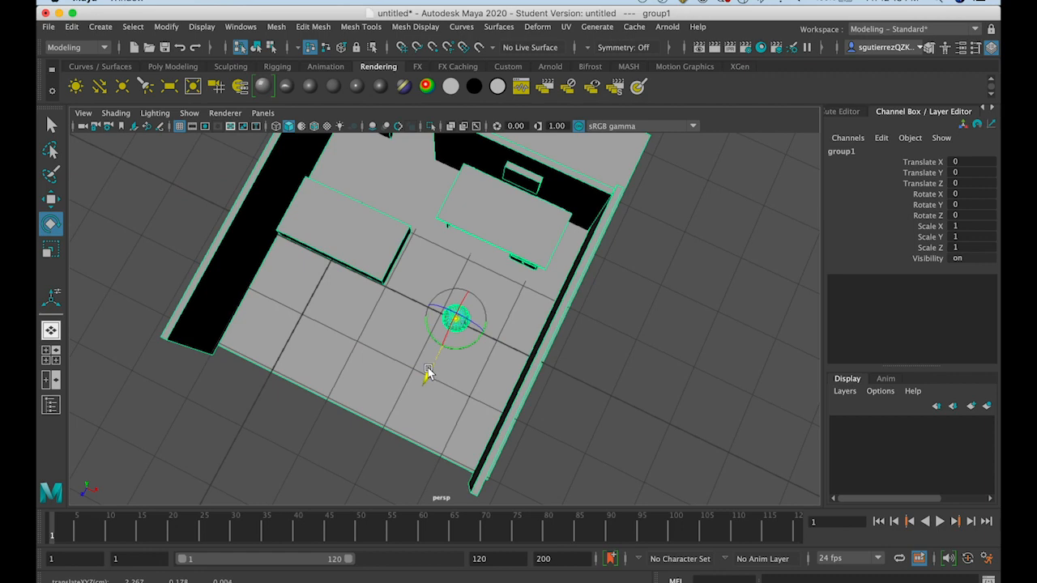
# Rotate the room group freely to about 13.8, -1.8, 7.5 degrees, and deselect it in object type selection mode
pyautogui.keyDown('alt'); pyautogui.moveTo(514, 348); pyautogui.dragTo(586, 285); pyautogui.keyUp('alt')
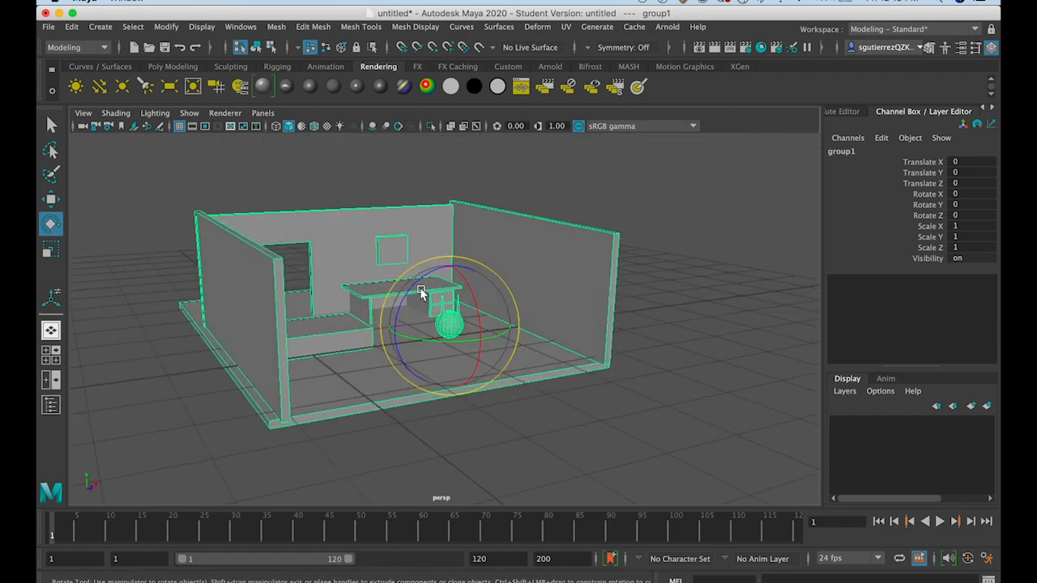
pyautogui.moveTo(412, 294); pyautogui.dragTo(474, 307)
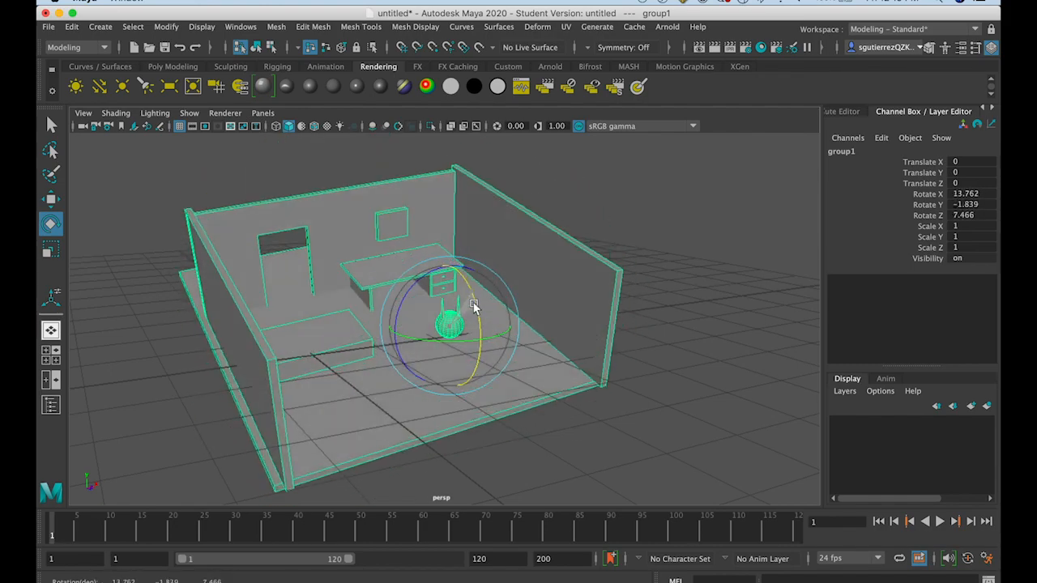
pyautogui.click(256, 47)
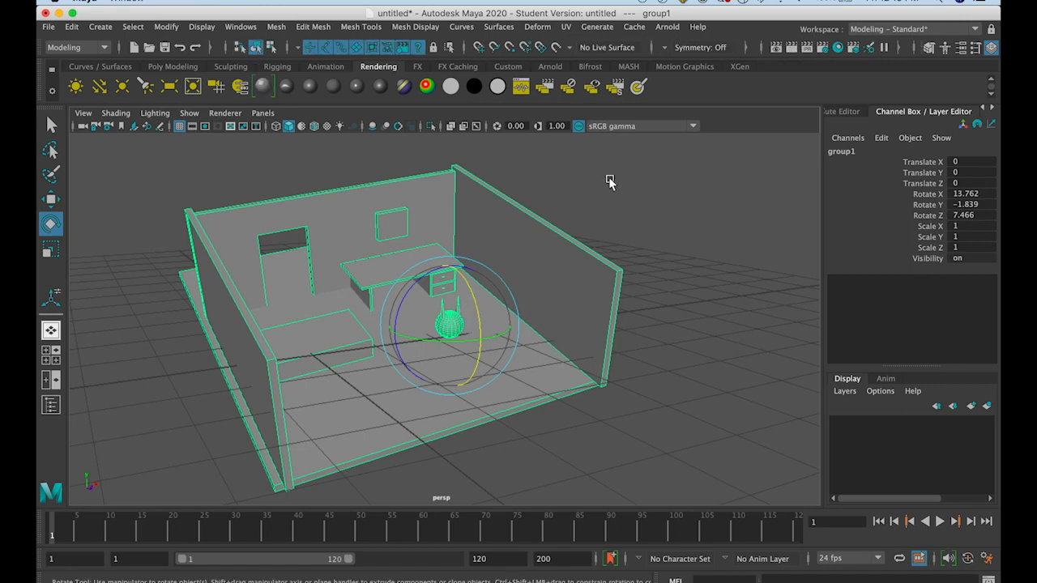
pyautogui.click(608, 181)
pyautogui.keyDown('alt'); pyautogui.moveTo(606, 325); pyautogui.dragTo(594, 304); pyautogui.keyUp('alt')
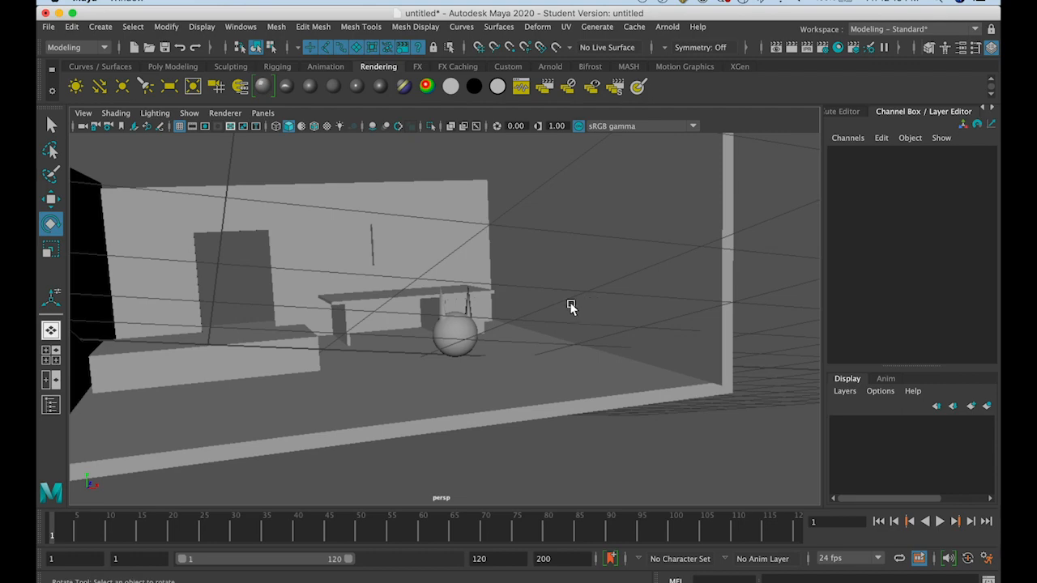
pyautogui.scroll(-5, 545, 319)
pyautogui.moveTo(546, 319)
pyautogui.keyDown('alt'); pyautogui.mouseDown()
pyautogui.moveTo(565, 321)
pyautogui.moveTo(533, 317)
pyautogui.mouseUp(); pyautogui.keyUp('alt')
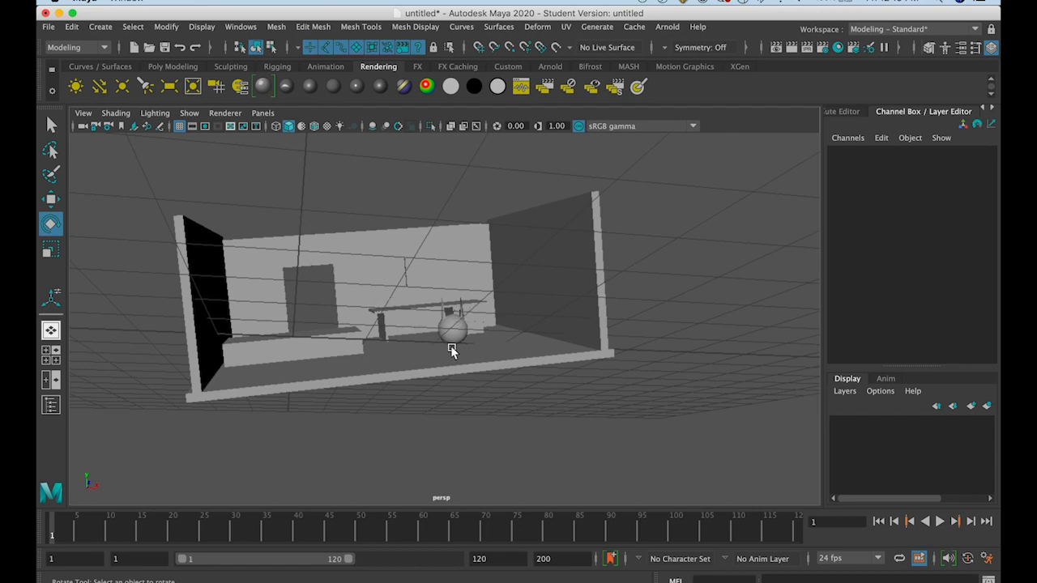
pyautogui.moveTo(424, 343)
pyautogui.keyDown('alt'); pyautogui.mouseDown()
pyautogui.moveTo(417, 349)
pyautogui.moveTo(441, 350)
pyautogui.mouseUp(); pyautogui.keyUp('alt')
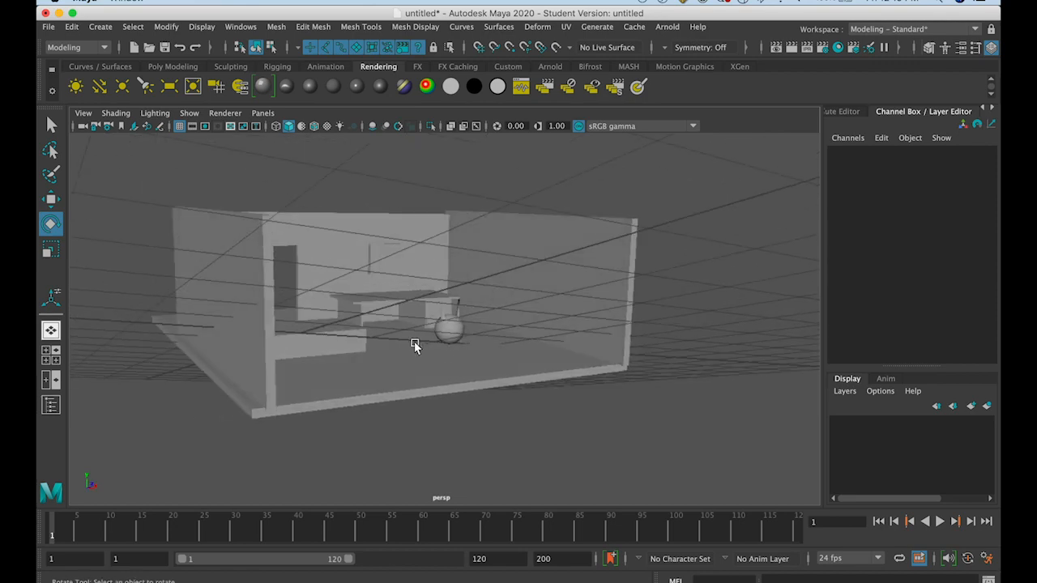